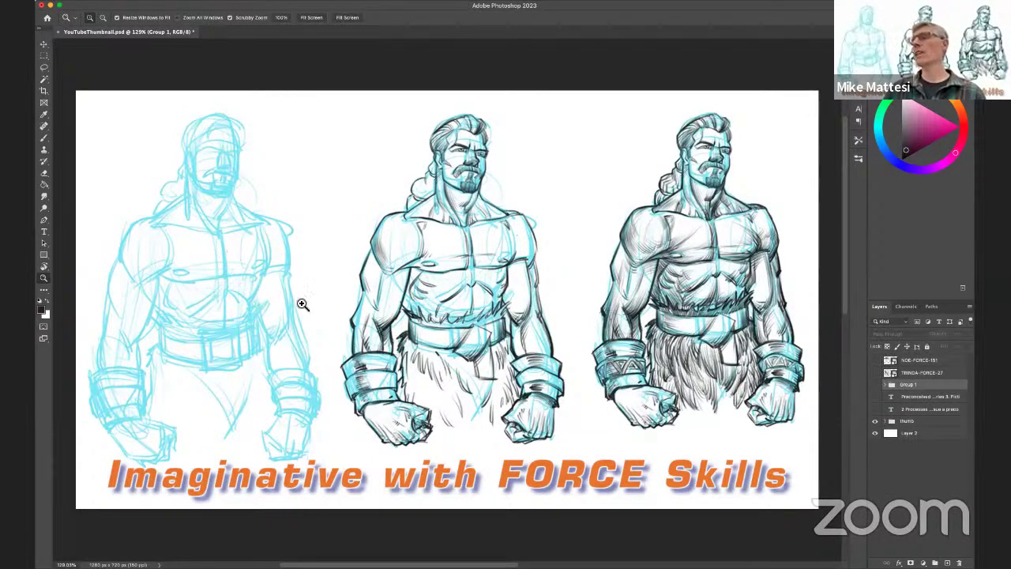
Hide the "thumb" artwork group and show the "2 Processes Used to Draw from Imagination" text layer
click(245, 261)
alt+click(289, 309)
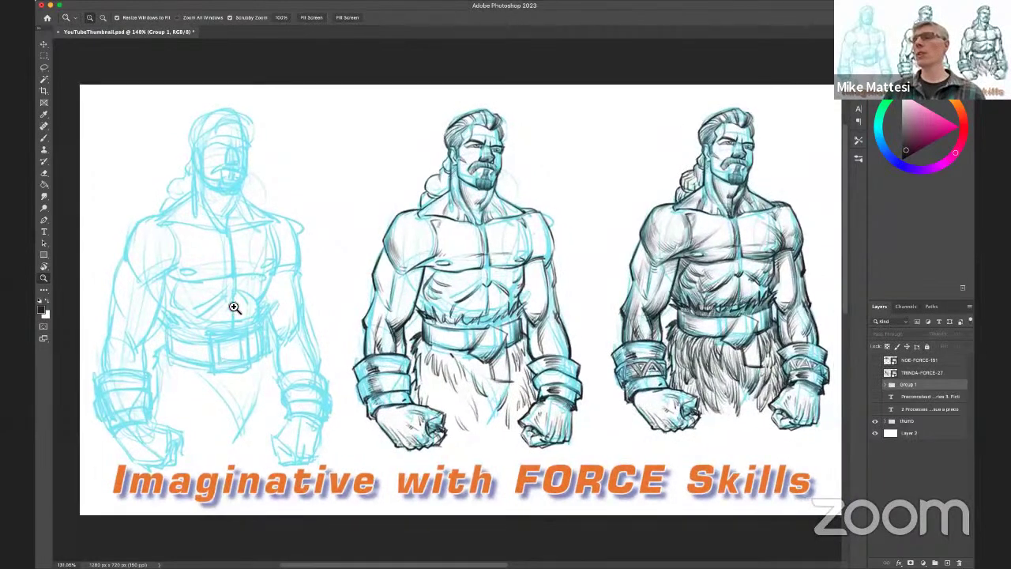
alt+click(235, 308)
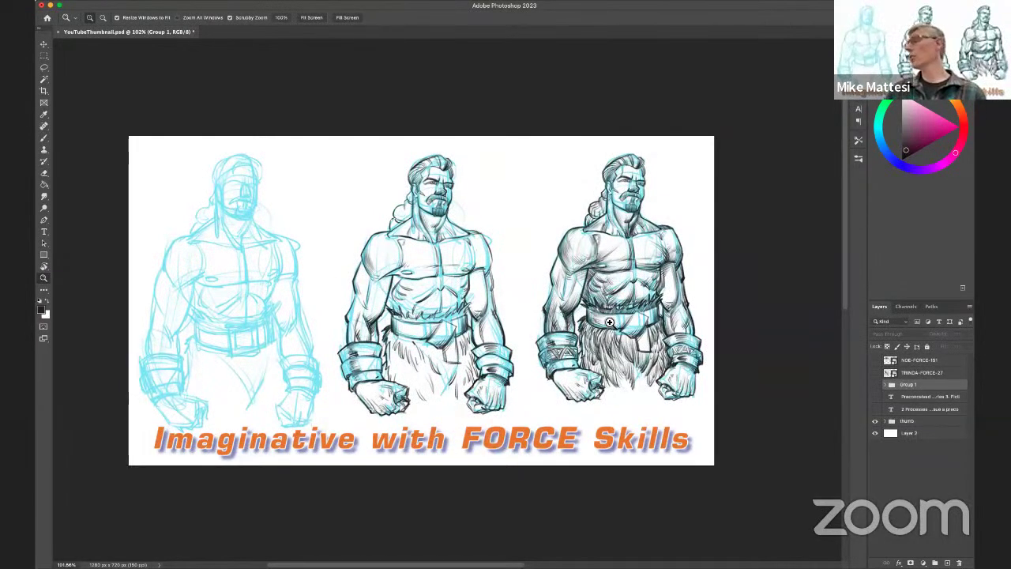
click(874, 421)
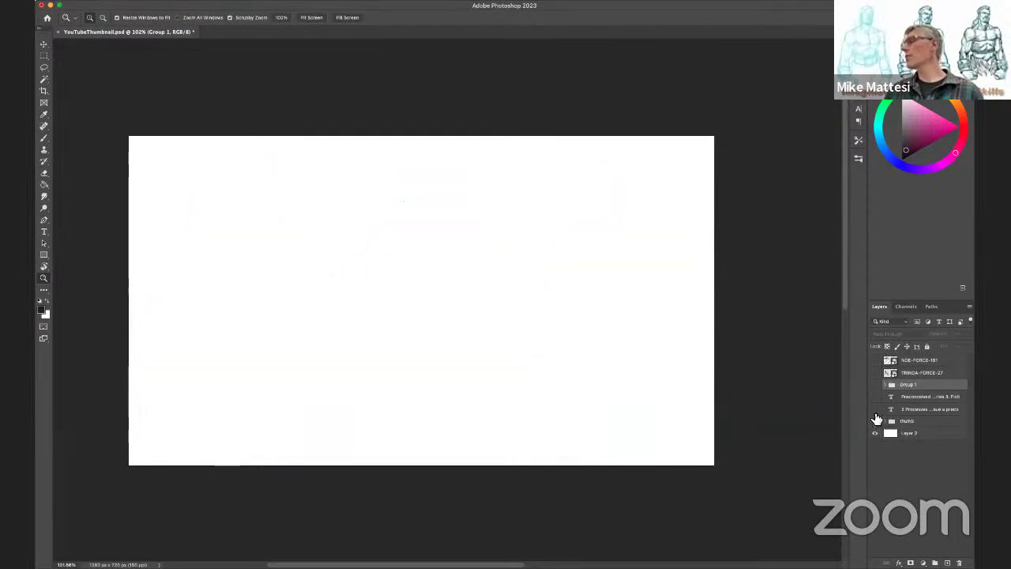
click(875, 409)
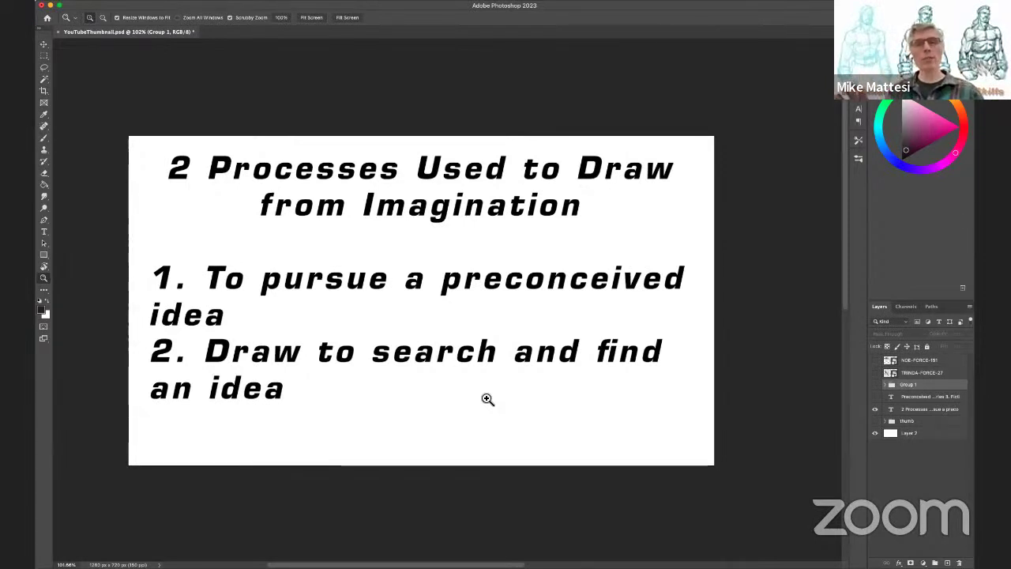
Hide the "2 Processes" text and add a new empty layer directly above it
click(877, 409)
click(938, 413)
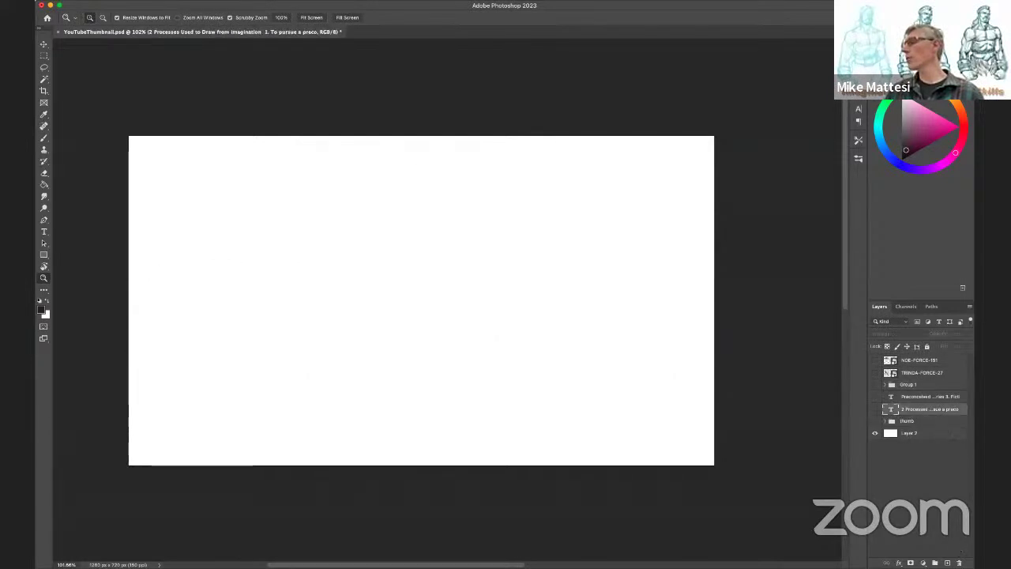
key(super+shift+alt+n)
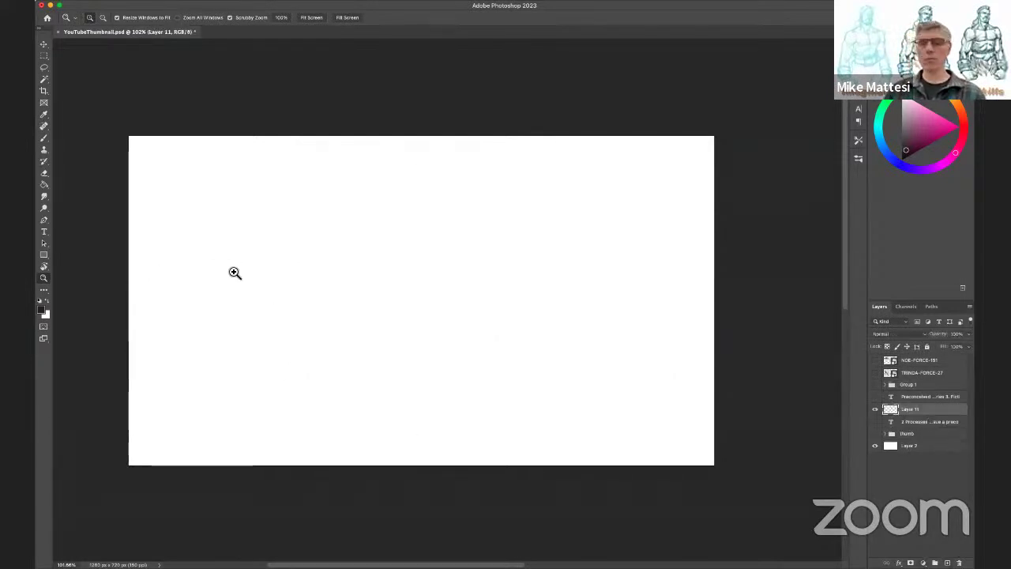
Brush an upright triangle on the canvas's left half, circle its peak, and handwrite "BIG IDEA" beside it and "PLANNED" above
key(b)
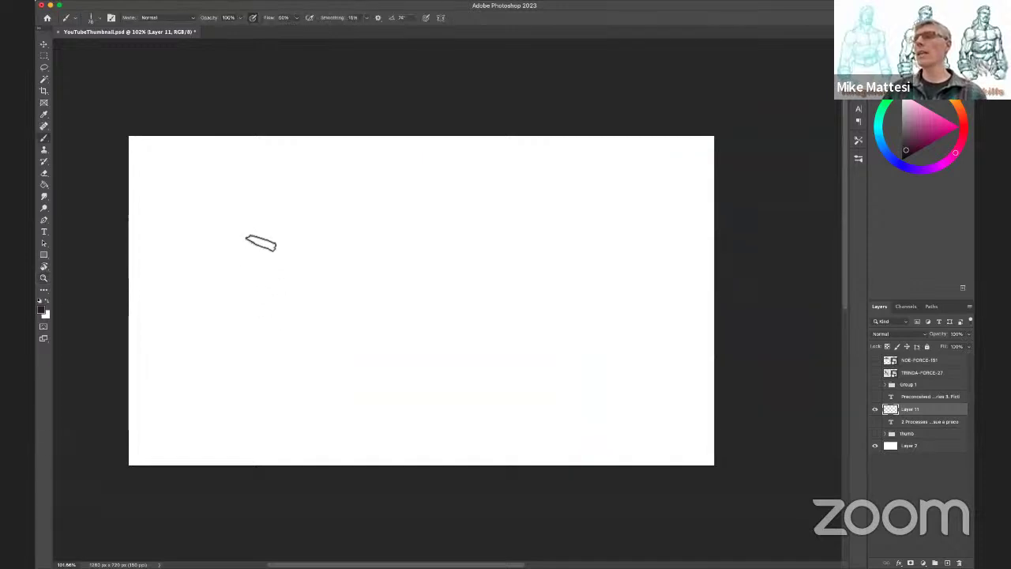
mouse_move(194, 362)
mouse_down()
mouse_move(251, 234)
mouse_move(340, 366)
mouse_up()
drag(237, 228, 259, 237)
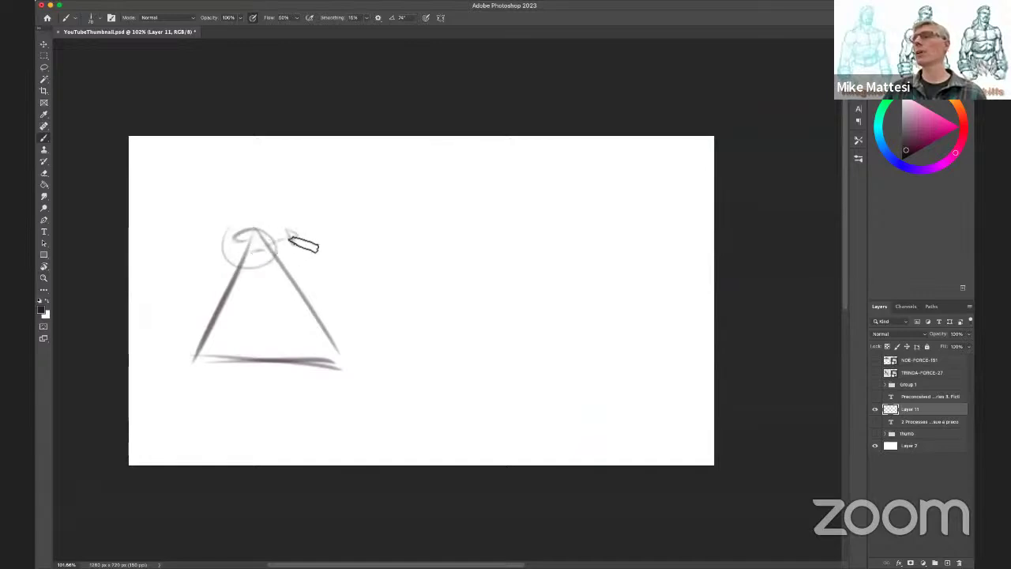
drag(314, 240, 341, 235)
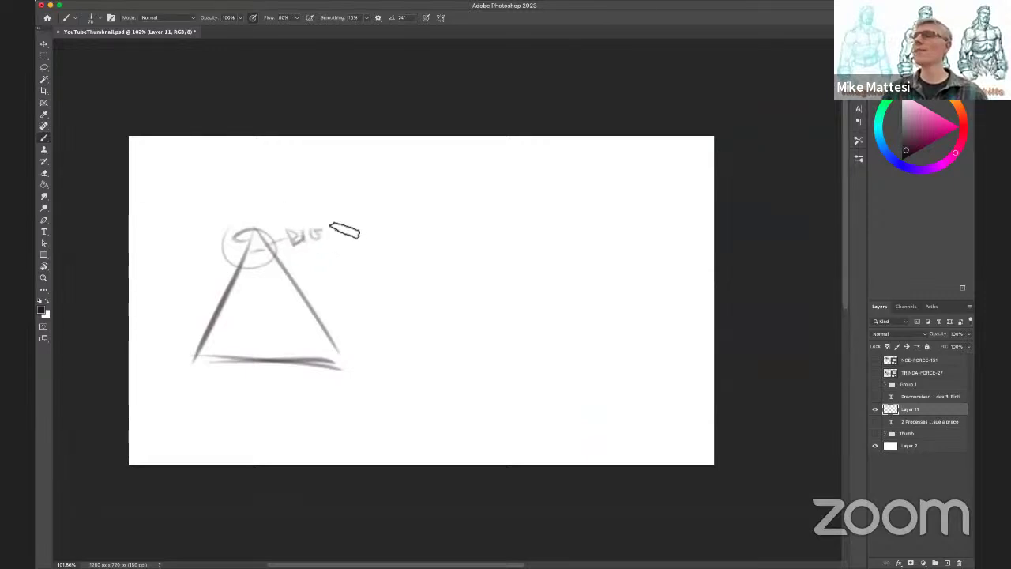
drag(301, 266, 352, 251)
drag(264, 225, 269, 223)
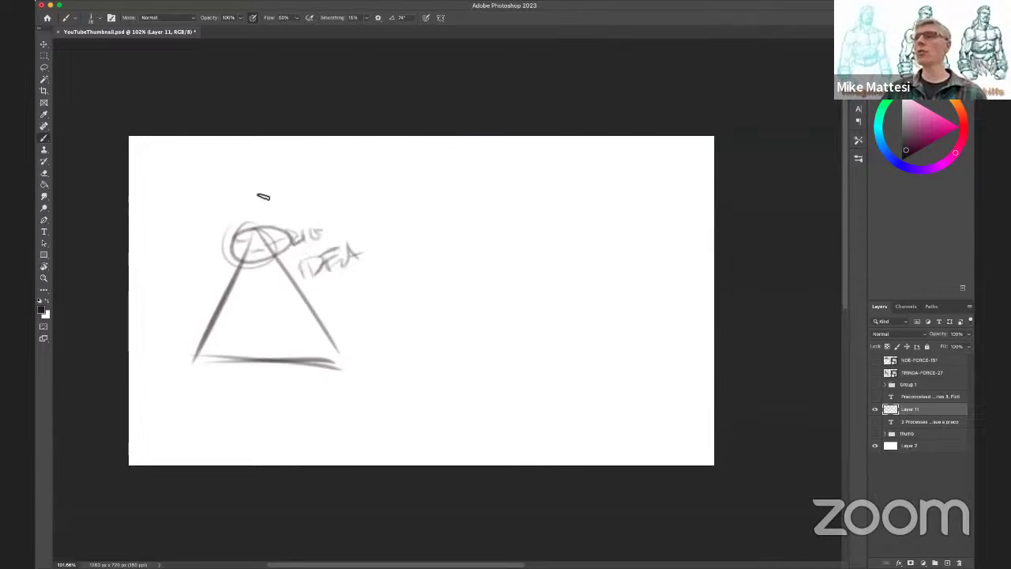
mouse_move(230, 208)
mouse_down()
mouse_move(272, 190)
mouse_move(267, 181)
mouse_move(268, 196)
mouse_move(268, 180)
mouse_move(291, 192)
mouse_move(288, 180)
mouse_move(319, 188)
mouse_up()
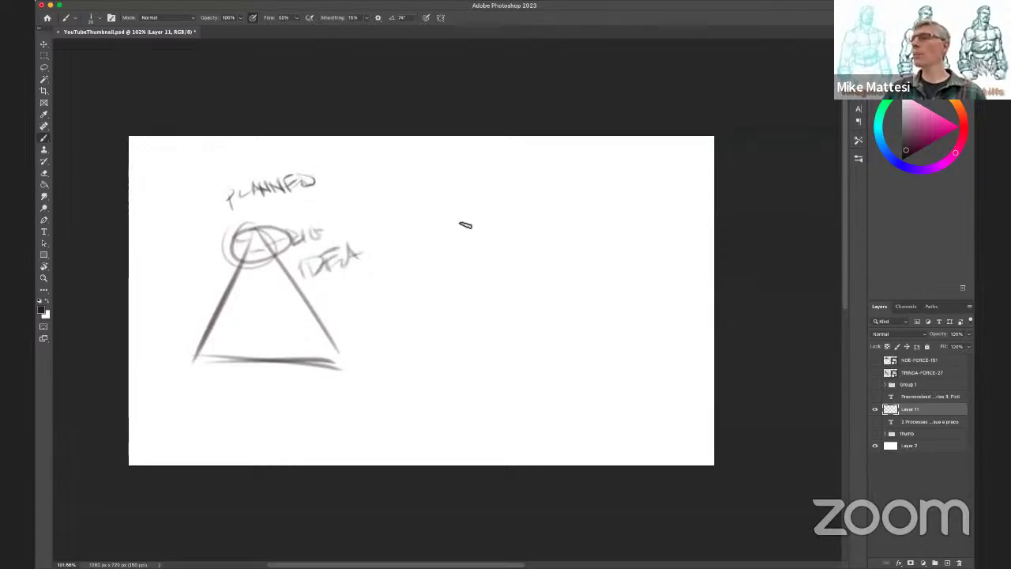
Sketch an inverted triangle with doubled edge lines beside the upright triangle
drag(407, 218, 581, 205)
drag(411, 218, 503, 339)
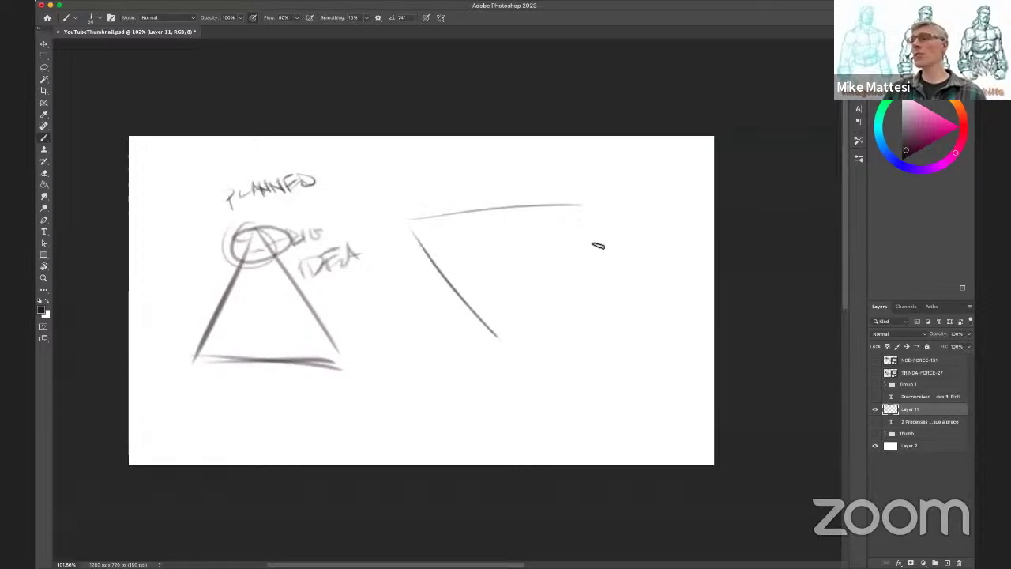
mouse_move(583, 210)
mouse_down()
mouse_move(528, 294)
mouse_move(511, 353)
mouse_up()
drag(411, 229, 523, 348)
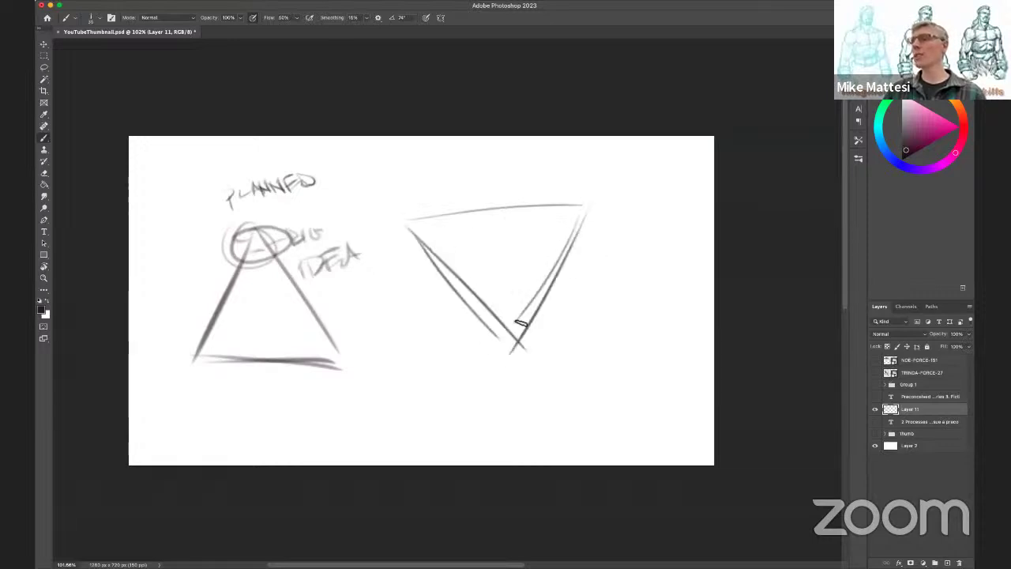
mouse_move(394, 218)
mouse_down()
mouse_move(591, 207)
mouse_move(546, 273)
mouse_up()
drag(578, 223, 492, 365)
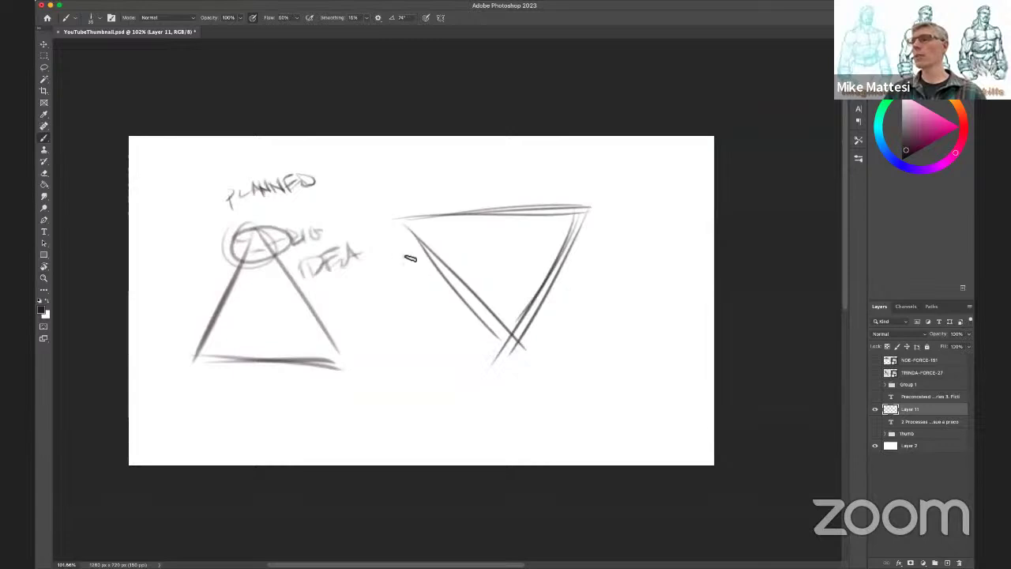
drag(399, 221, 523, 348)
Handwrite the heading "PROCESS" above and between the two triangles and underline it
mouse_move(362, 167)
mouse_down()
mouse_move(364, 149)
mouse_move(365, 161)
mouse_move(379, 158)
mouse_up()
drag(379, 158, 461, 168)
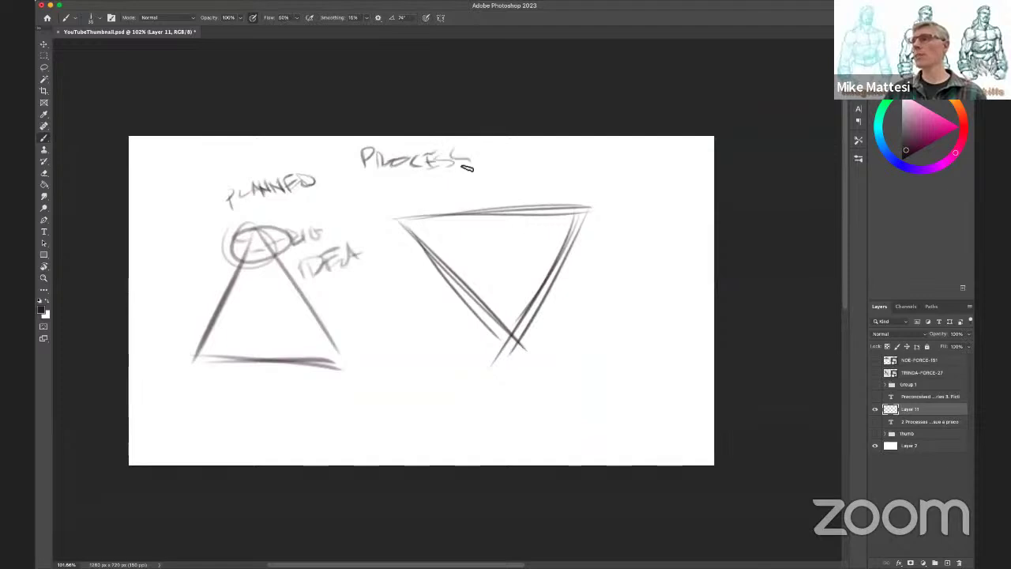
mouse_move(365, 179)
mouse_down()
mouse_move(463, 173)
mouse_move(387, 183)
mouse_up()
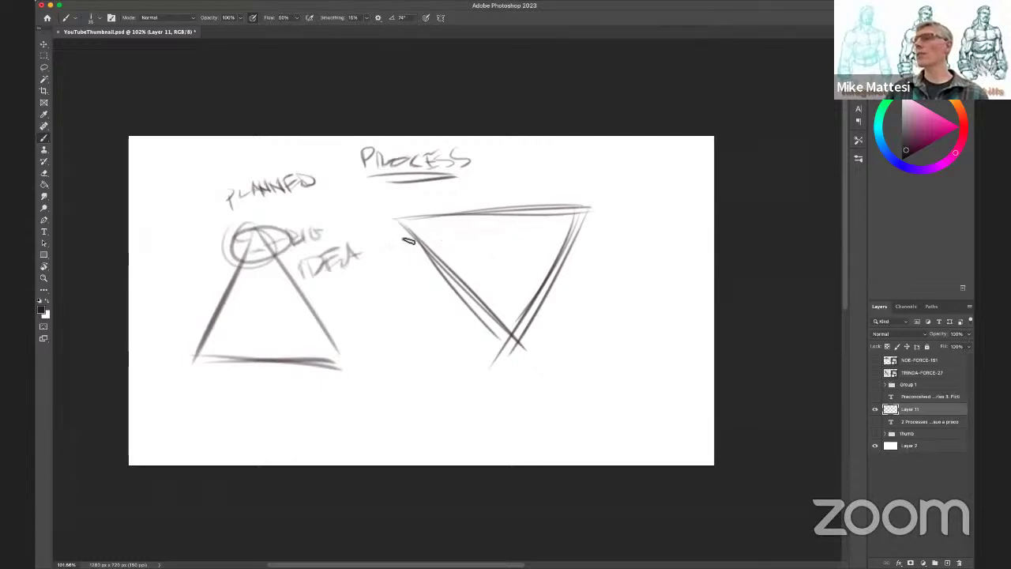
Mark a ticked band along the inverted triangle's wide edge and label it "DETAIL" with underlines
drag(417, 238, 565, 228)
drag(440, 218, 440, 236)
drag(459, 216, 458, 234)
drag(478, 216, 476, 233)
drag(494, 216, 494, 233)
mouse_move(513, 215)
mouse_down()
mouse_move(579, 222)
mouse_move(604, 231)
mouse_move(624, 216)
mouse_move(611, 228)
mouse_move(630, 227)
mouse_move(637, 210)
mouse_move(640, 231)
mouse_move(687, 223)
mouse_up()
mouse_move(623, 254)
mouse_down()
mouse_move(684, 240)
mouse_move(676, 247)
mouse_up()
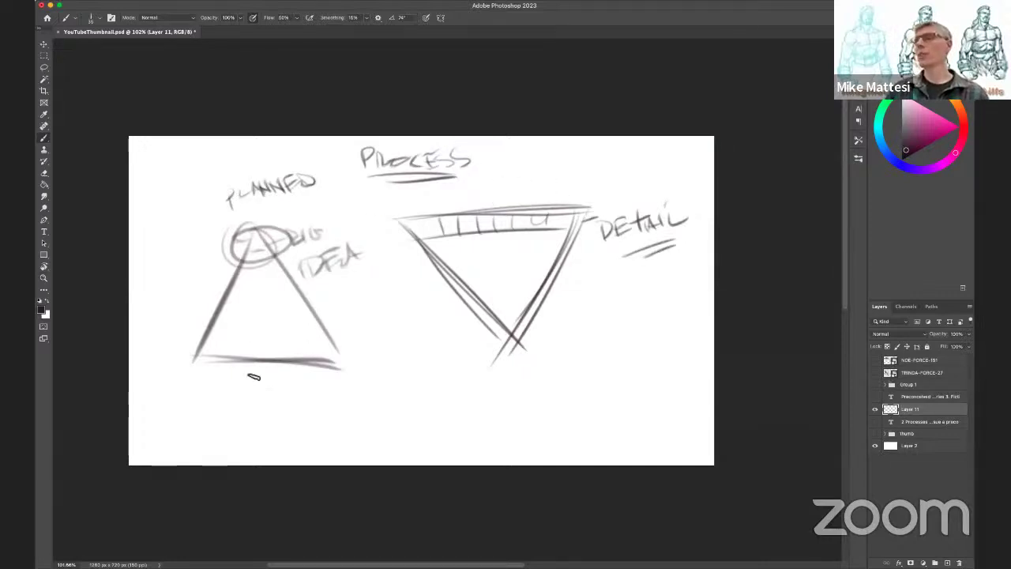
Handwrite "CONSCIOUS" under the upright triangle, "STREAM OF CONSCIOUS" under the inverted one, and an underlined artist's name beside it
mouse_move(238, 382)
mouse_down()
mouse_move(235, 398)
mouse_move(269, 389)
mouse_move(282, 400)
mouse_move(325, 398)
mouse_up()
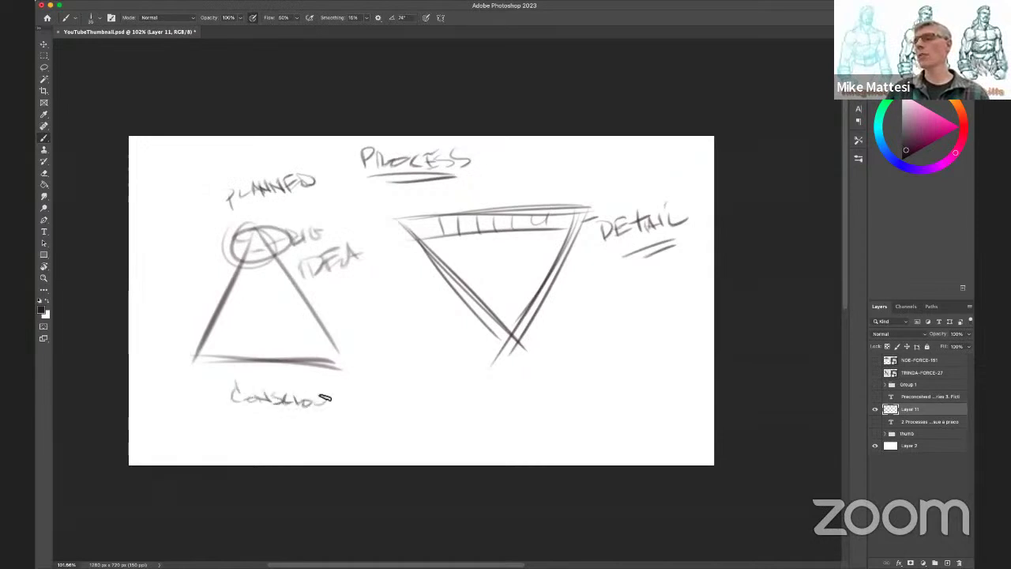
mouse_move(459, 385)
mouse_down()
mouse_move(452, 399)
mouse_move(454, 388)
mouse_move(480, 406)
mouse_move(527, 393)
mouse_move(606, 405)
mouse_move(666, 394)
mouse_up()
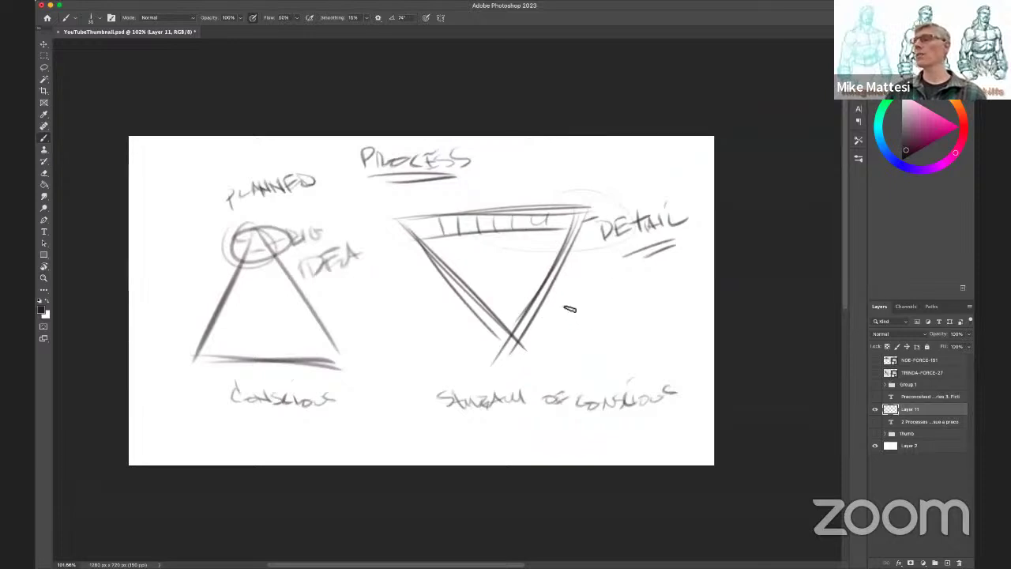
mouse_move(567, 308)
mouse_down()
mouse_move(588, 324)
mouse_move(594, 312)
mouse_move(617, 312)
mouse_move(635, 343)
mouse_up()
mouse_move(546, 355)
mouse_down()
mouse_move(559, 347)
mouse_move(570, 369)
mouse_move(608, 351)
mouse_move(624, 365)
mouse_move(633, 348)
mouse_move(644, 361)
mouse_move(660, 338)
mouse_move(676, 348)
mouse_move(575, 386)
mouse_up()
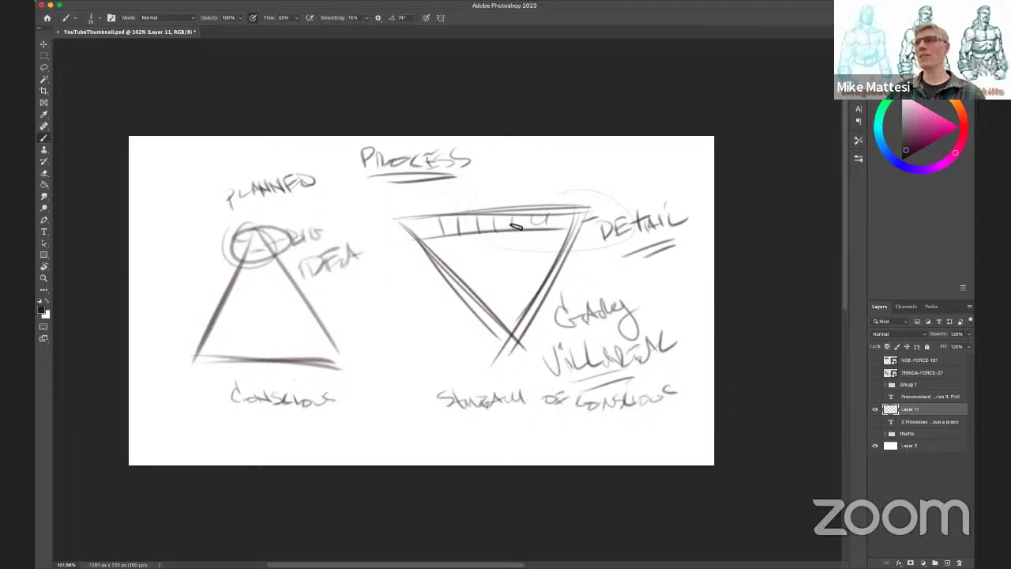
Circle both triangles with loose ellipses, re-underline the heading, and number the upright triangle 1 and the inverted one 2
mouse_move(515, 226)
mouse_down()
mouse_move(623, 214)
mouse_move(406, 266)
mouse_move(611, 219)
mouse_up()
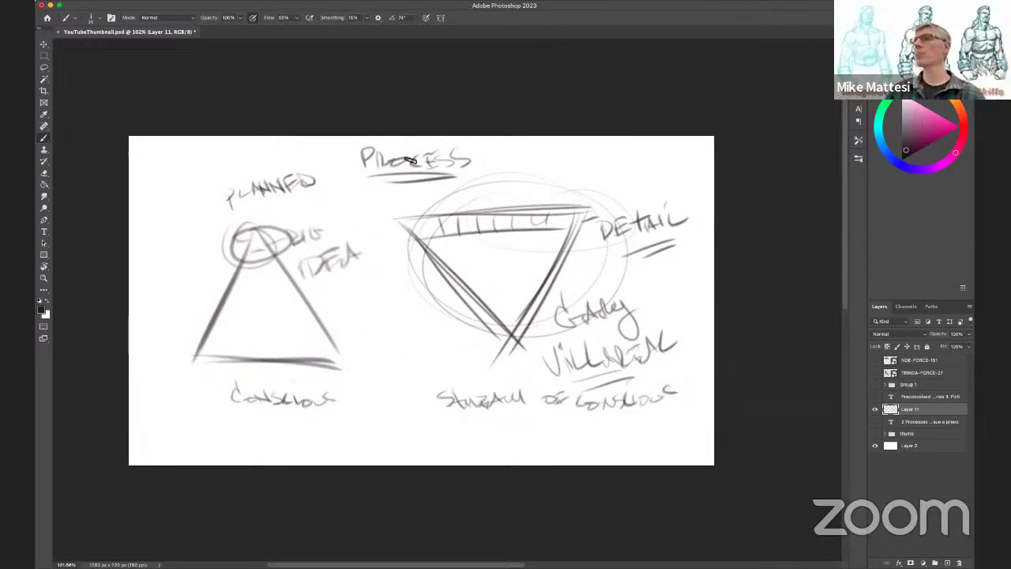
mouse_move(436, 178)
mouse_down()
mouse_move(314, 180)
mouse_move(262, 390)
mouse_move(276, 187)
mouse_move(359, 356)
mouse_up()
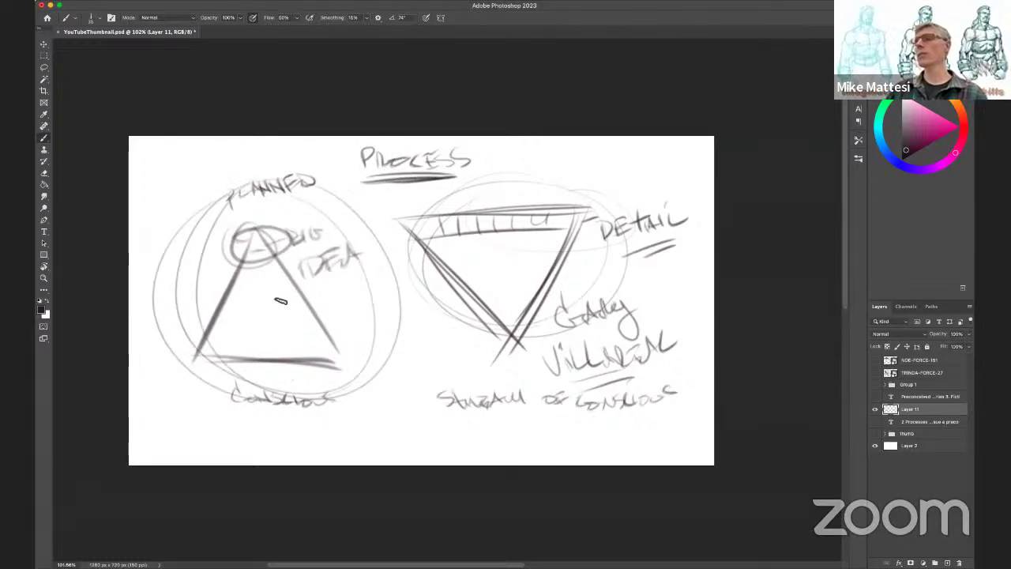
drag(266, 299, 267, 310)
drag(492, 258, 512, 277)
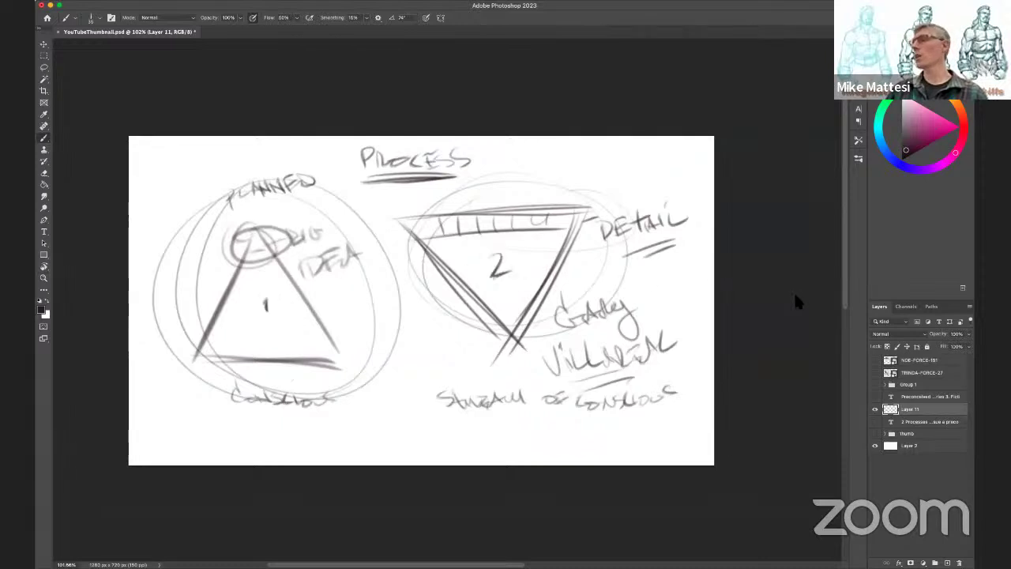
Hide the triangle diagram layer and scribble light, random looping lines across a new layer
click(875, 408)
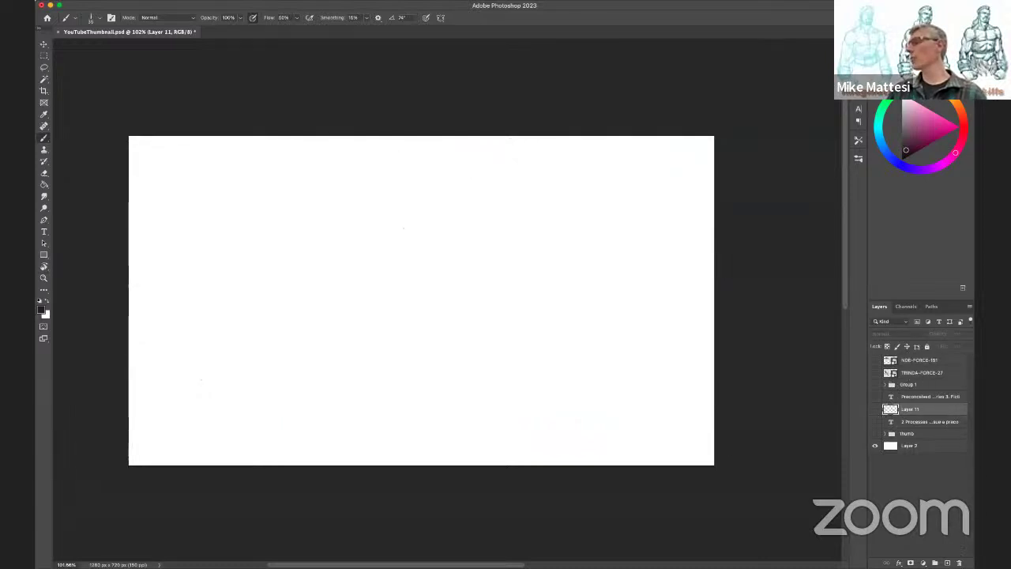
key(ctrl+alt+shift+n)
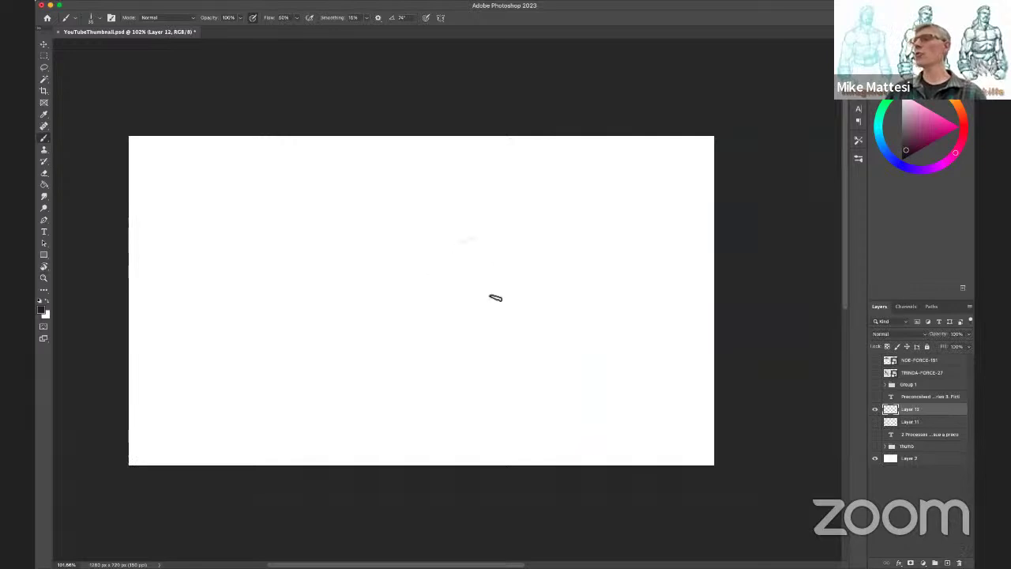
mouse_move(490, 296)
mouse_down()
mouse_move(450, 307)
mouse_move(384, 278)
mouse_move(242, 271)
mouse_up()
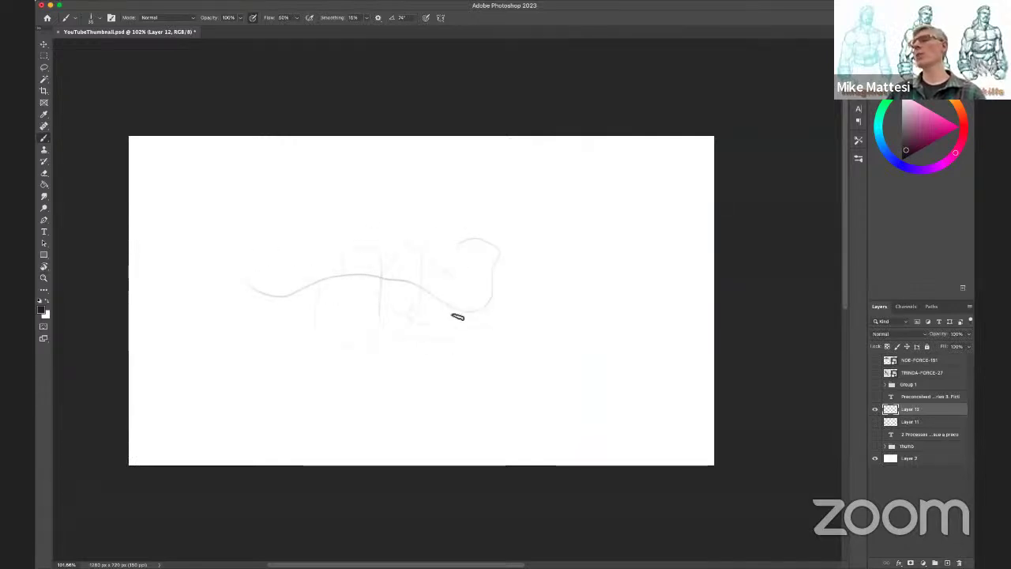
mouse_move(458, 317)
mouse_down()
mouse_move(274, 243)
mouse_move(377, 257)
mouse_move(330, 319)
mouse_move(285, 224)
mouse_move(299, 299)
mouse_move(275, 357)
mouse_move(245, 315)
mouse_move(272, 323)
mouse_move(263, 335)
mouse_move(251, 220)
mouse_move(297, 327)
mouse_move(368, 321)
mouse_move(380, 361)
mouse_up()
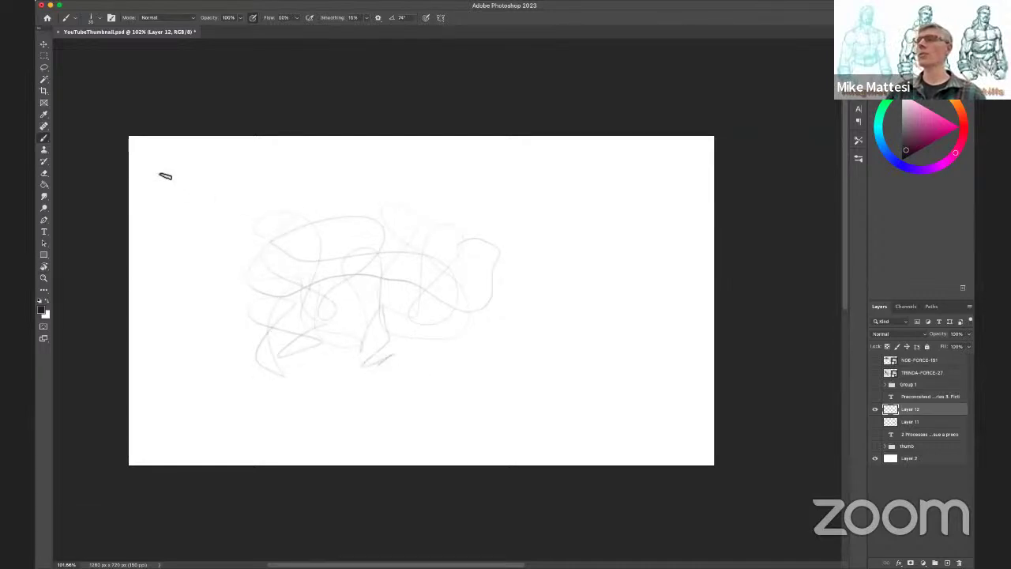
Pick out a curving figure in the scribble's left part with darker contours, adding a small oval above and short accent strokes
mouse_move(268, 235)
mouse_down()
mouse_move(293, 255)
mouse_move(270, 235)
mouse_move(330, 241)
mouse_move(309, 284)
mouse_move(322, 253)
mouse_move(301, 261)
mouse_move(300, 288)
mouse_move(275, 311)
mouse_move(275, 368)
mouse_move(295, 377)
mouse_up()
mouse_move(317, 273)
mouse_down()
mouse_move(323, 358)
mouse_move(319, 320)
mouse_move(337, 361)
mouse_move(340, 401)
mouse_up()
mouse_move(273, 345)
mouse_down()
mouse_move(330, 405)
mouse_move(309, 429)
mouse_move(260, 407)
mouse_move(293, 398)
mouse_move(333, 407)
mouse_up()
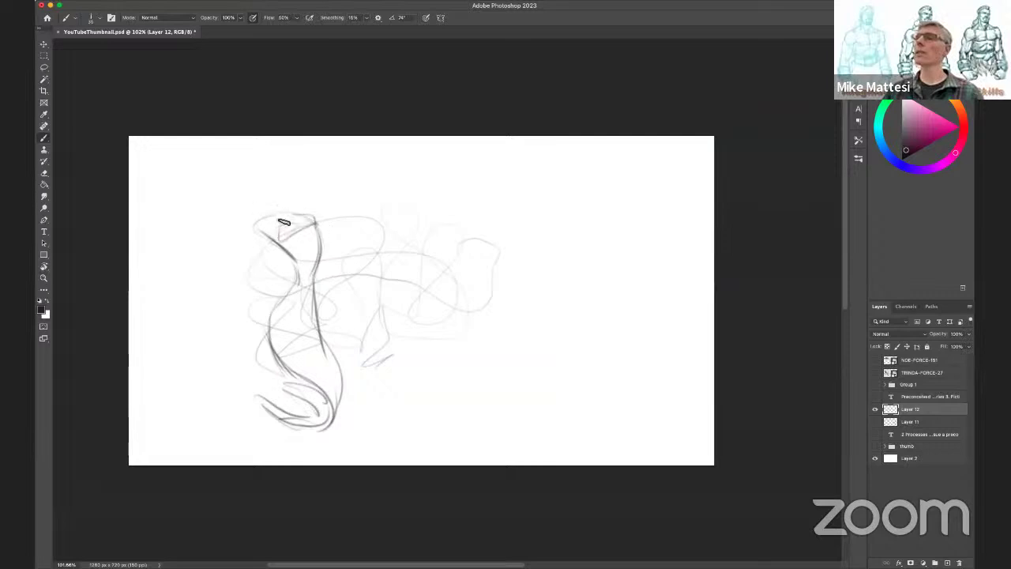
drag(241, 169, 244, 203)
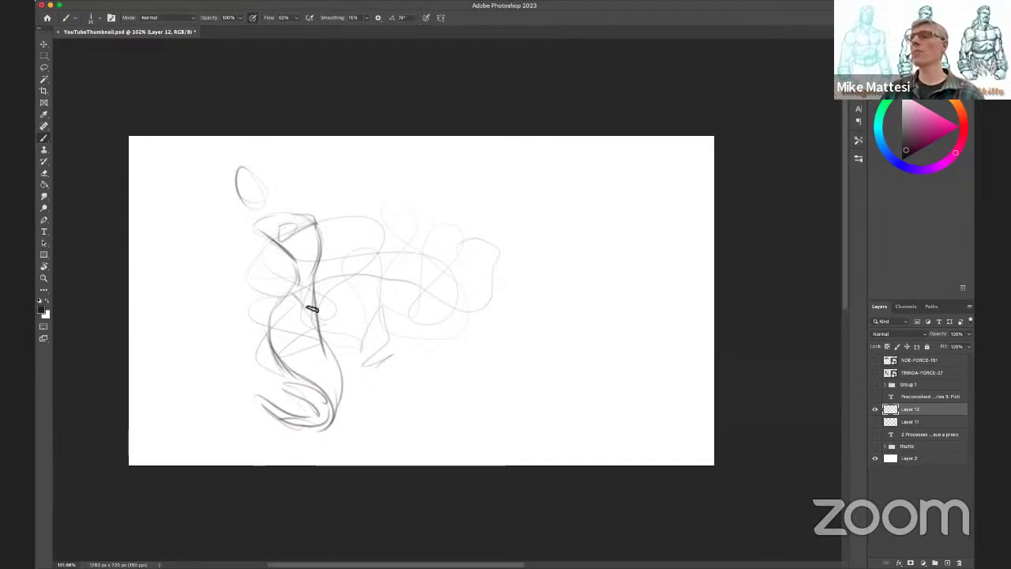
drag(314, 290, 319, 305)
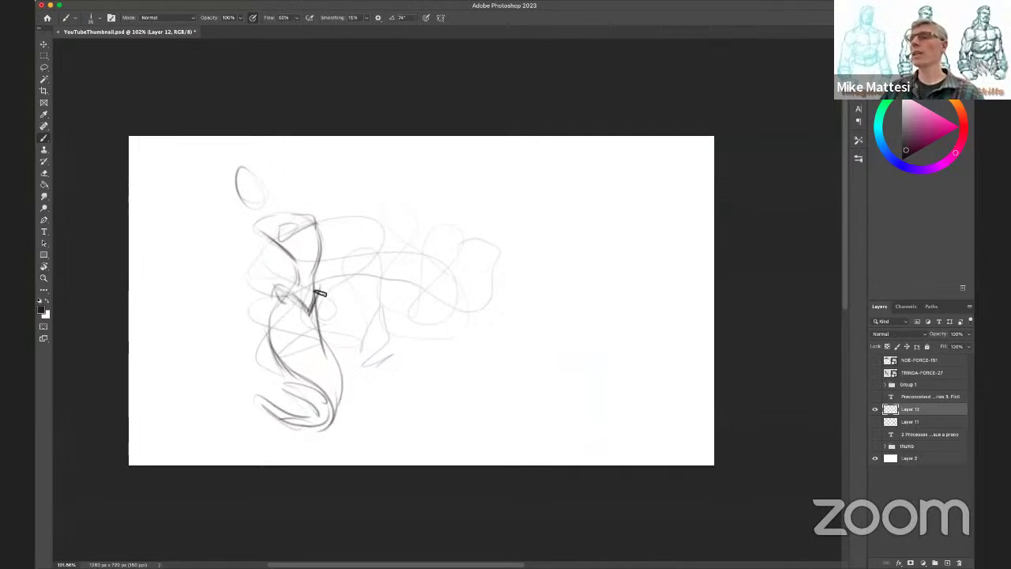
drag(321, 294, 320, 283)
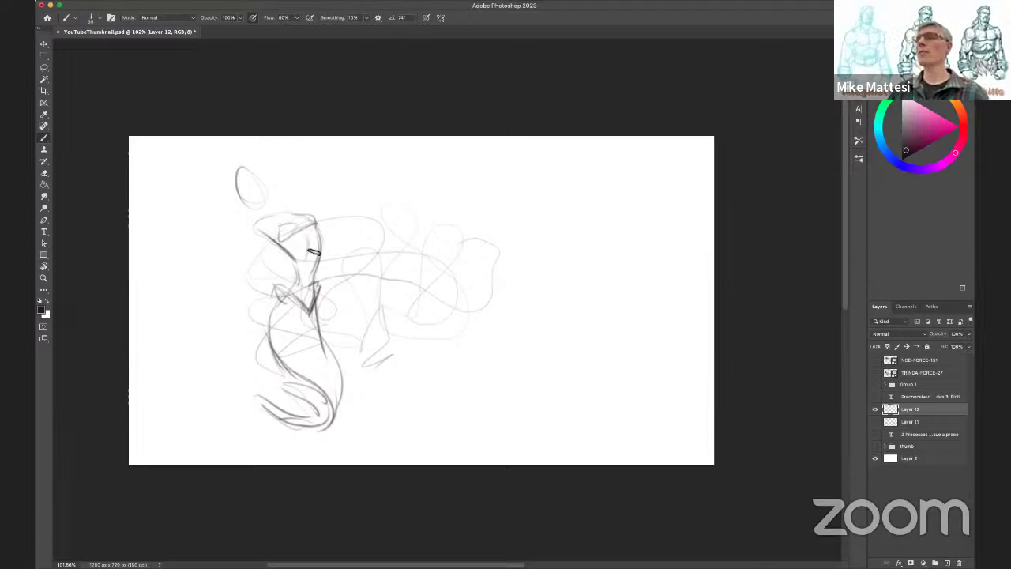
drag(241, 300, 255, 287)
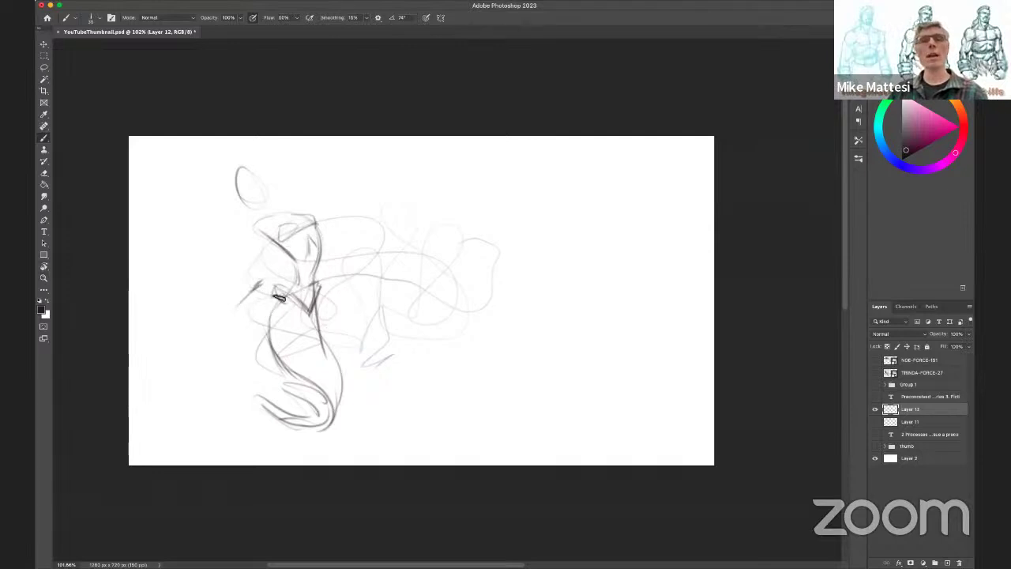
Hide the scribble layer, show the "Preconceived ideas" text list, and add a new empty layer above it
click(877, 410)
click(876, 398)
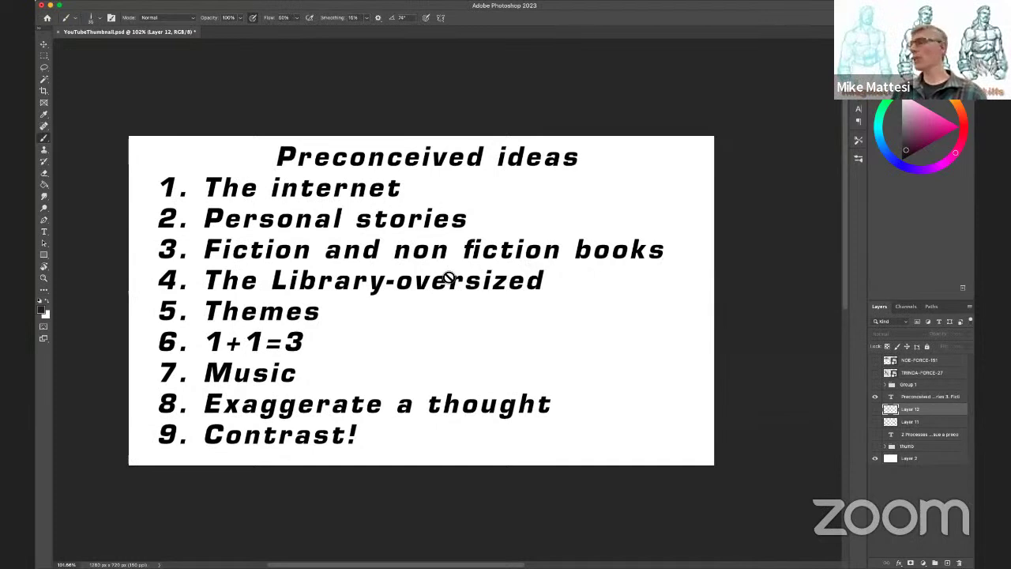
click(954, 399)
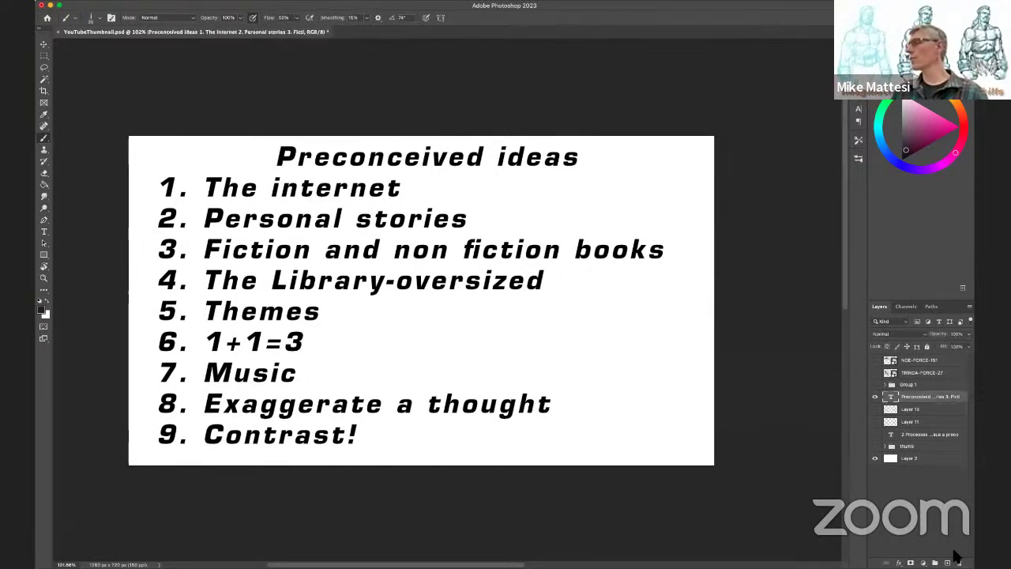
click(947, 563)
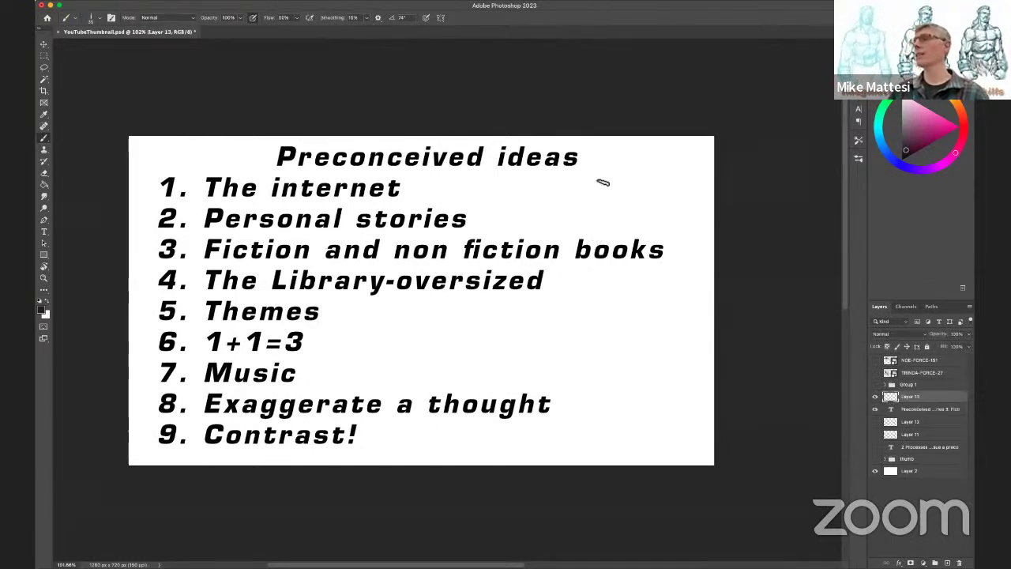
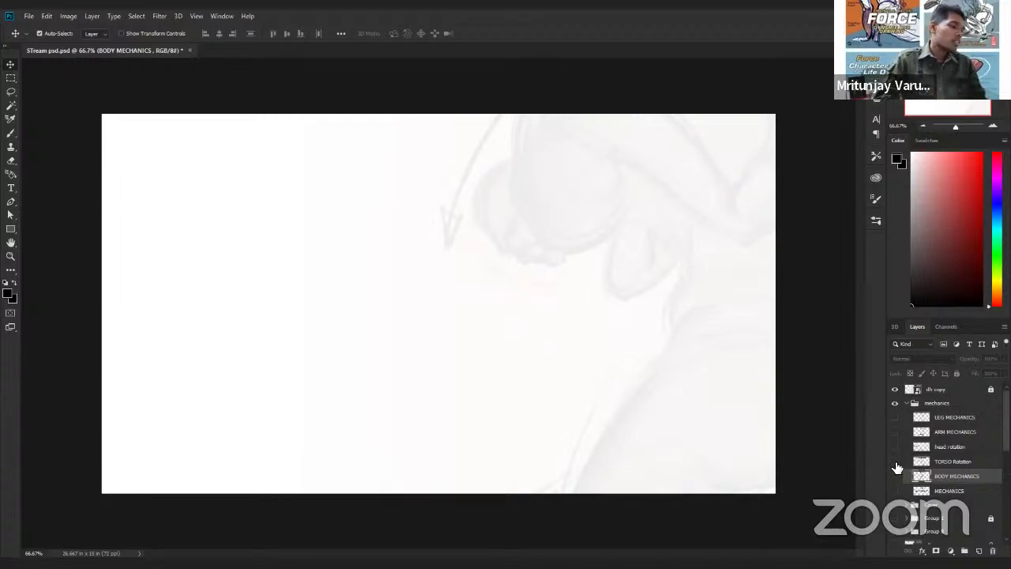
Show and select the TORSO Rotation diagram layer, hide it again, and add a new empty layer above it
click(895, 462)
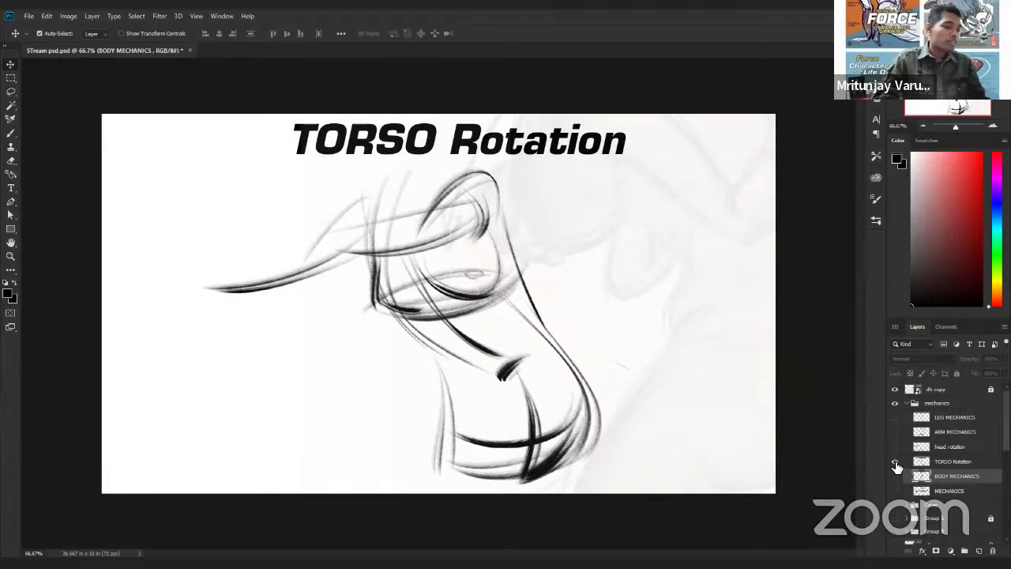
click(937, 463)
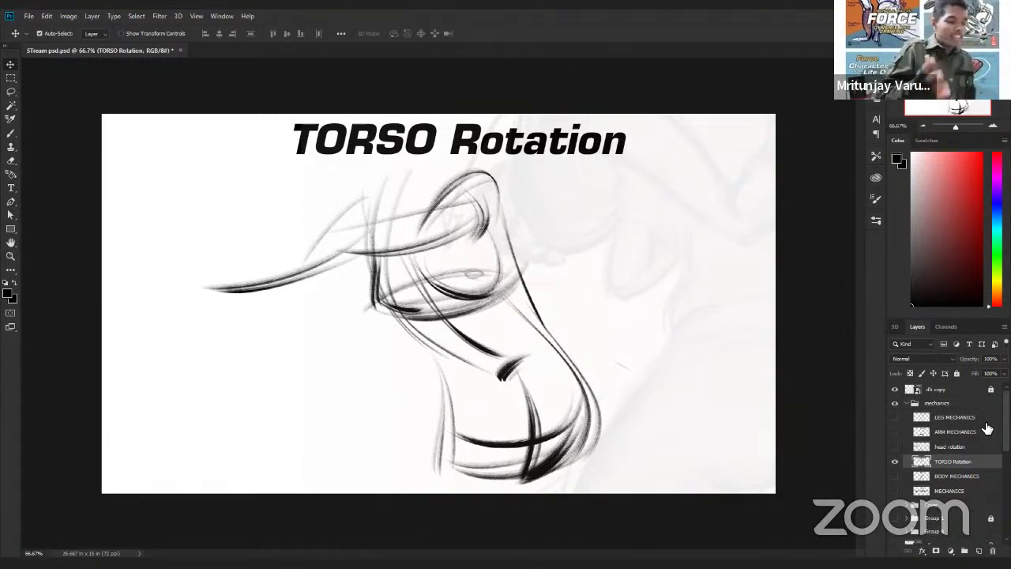
click(896, 461)
click(979, 550)
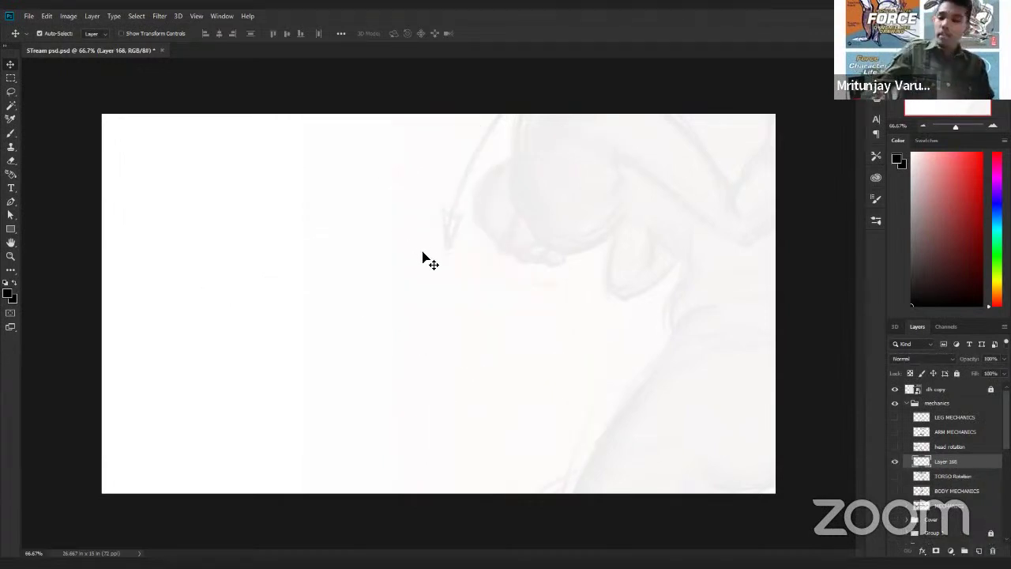
Brush an upright egg-shaped rib cage with an arched base, a small neck oval, and a curved centre line
key(b)
mouse_move(363, 154)
mouse_down()
mouse_move(305, 284)
mouse_move(340, 304)
mouse_move(436, 285)
mouse_up()
drag(320, 308, 424, 271)
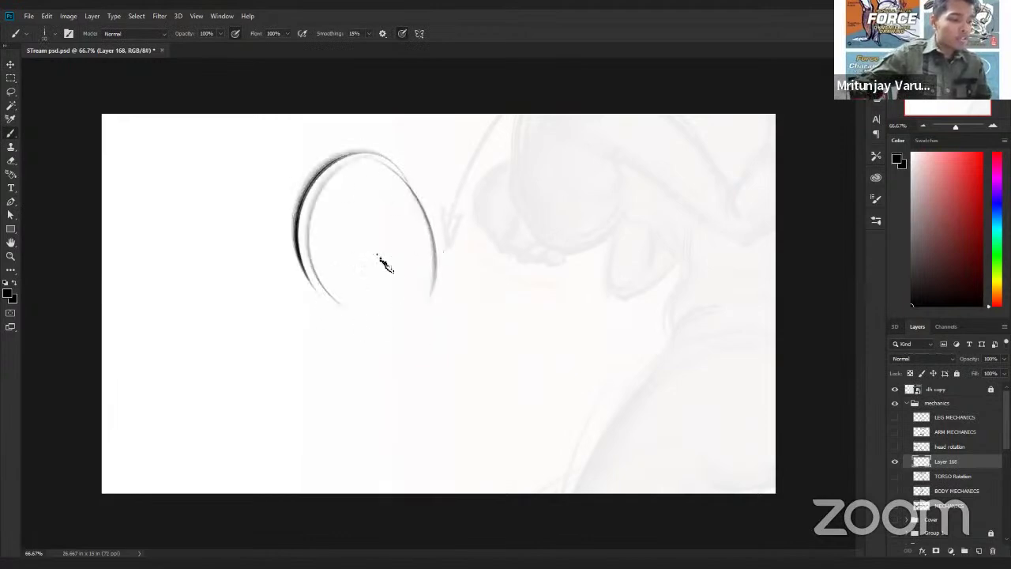
drag(355, 273, 431, 294)
mouse_move(379, 172)
mouse_down()
mouse_move(399, 236)
mouse_move(402, 261)
mouse_up()
drag(357, 173, 393, 191)
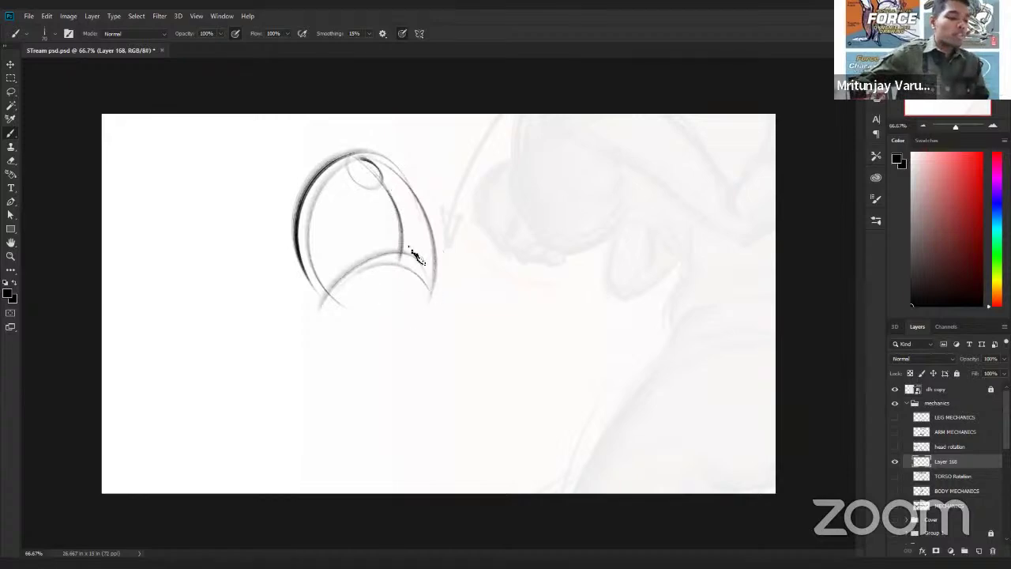
drag(429, 289, 317, 310)
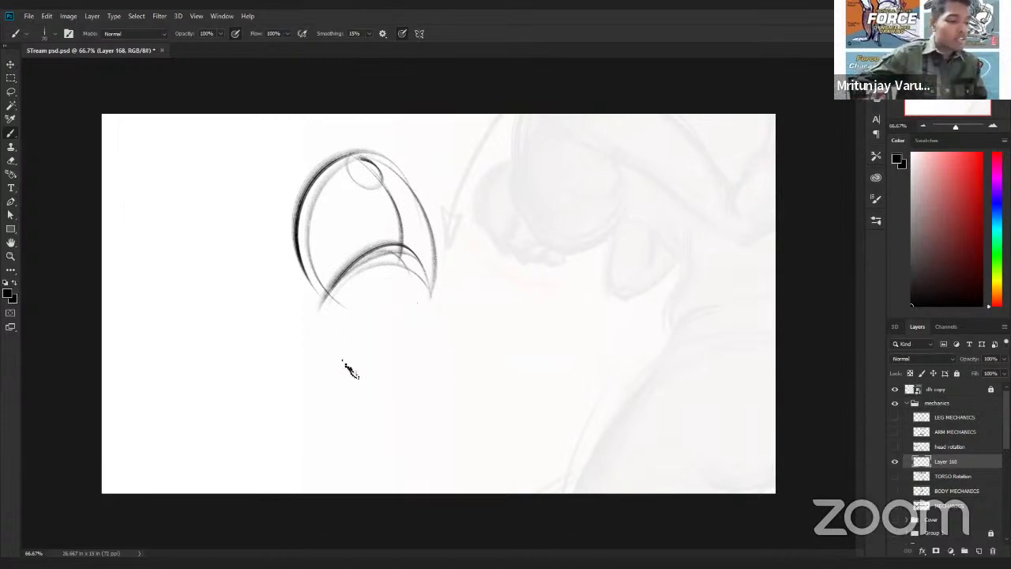
Sketch a bowl-shaped pelvis below the rib cage, link them with a curved centre line, and add a pointer line at the waist
mouse_move(332, 371)
mouse_down()
mouse_move(364, 360)
mouse_move(433, 390)
mouse_move(359, 442)
mouse_move(386, 447)
mouse_move(429, 376)
mouse_move(340, 443)
mouse_up()
mouse_move(394, 394)
mouse_down()
mouse_move(373, 446)
mouse_move(357, 444)
mouse_up()
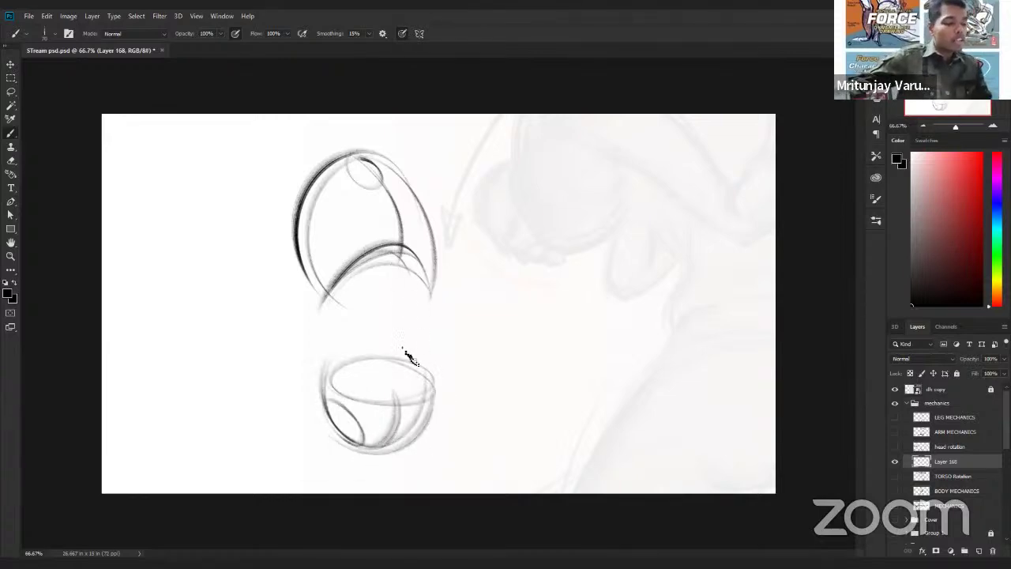
drag(408, 260, 388, 419)
drag(418, 312, 383, 444)
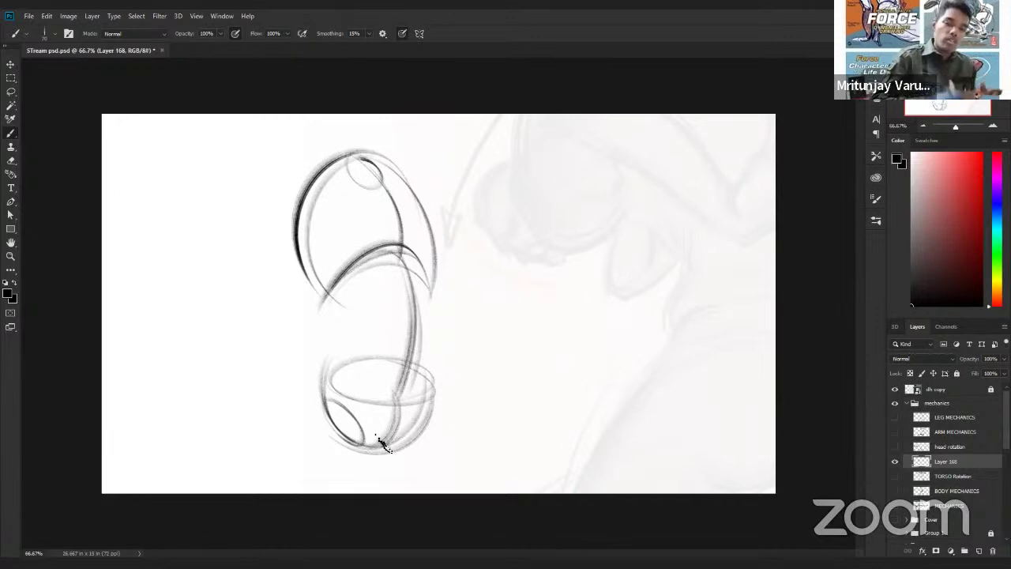
drag(502, 276, 429, 322)
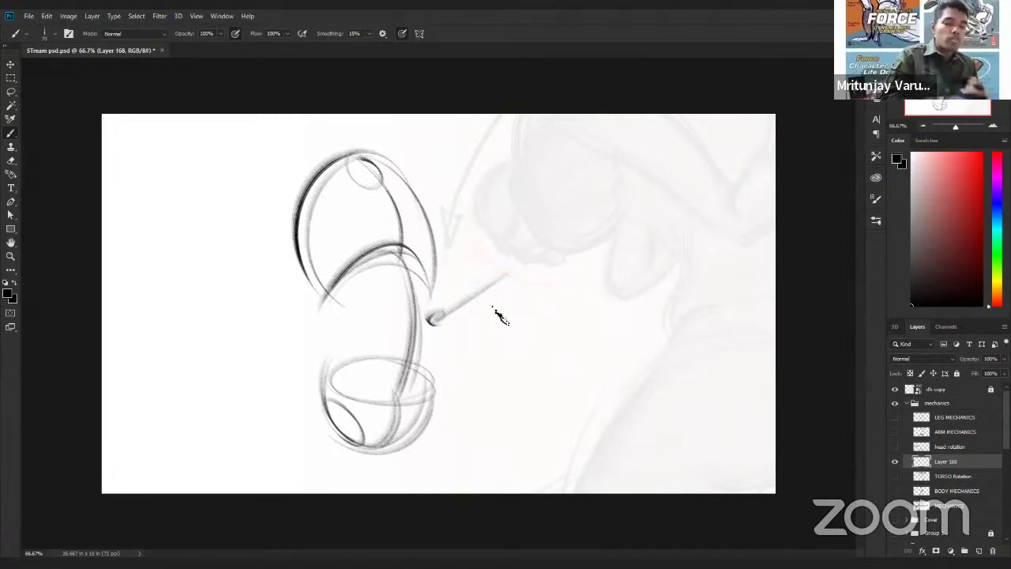
Join rib cage and pelvis with side contours, hatch beneath the rib arch, and add a dark accent above the pelvis
mouse_move(322, 297)
mouse_down()
mouse_move(339, 354)
mouse_move(328, 387)
mouse_up()
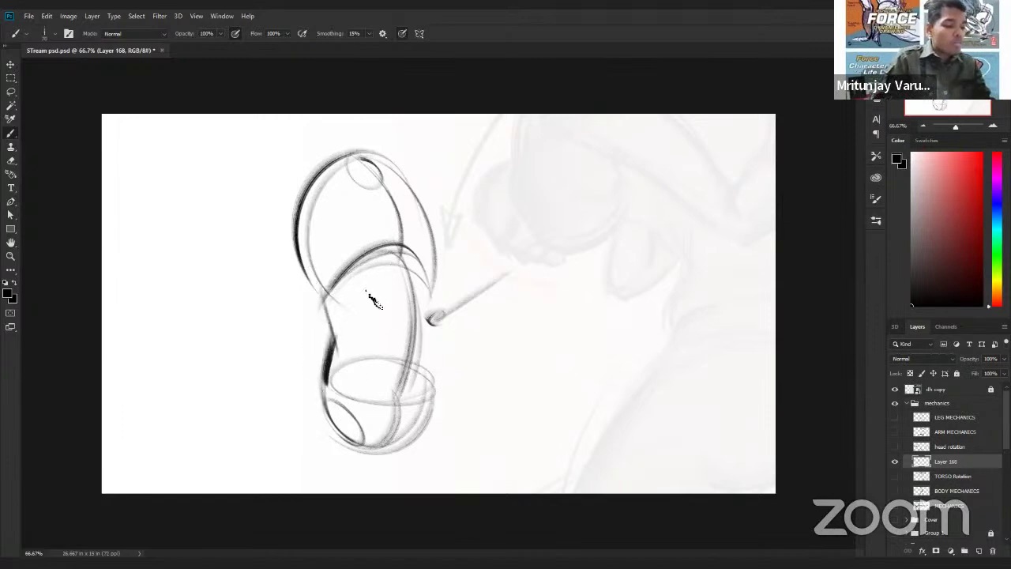
drag(326, 314, 419, 331)
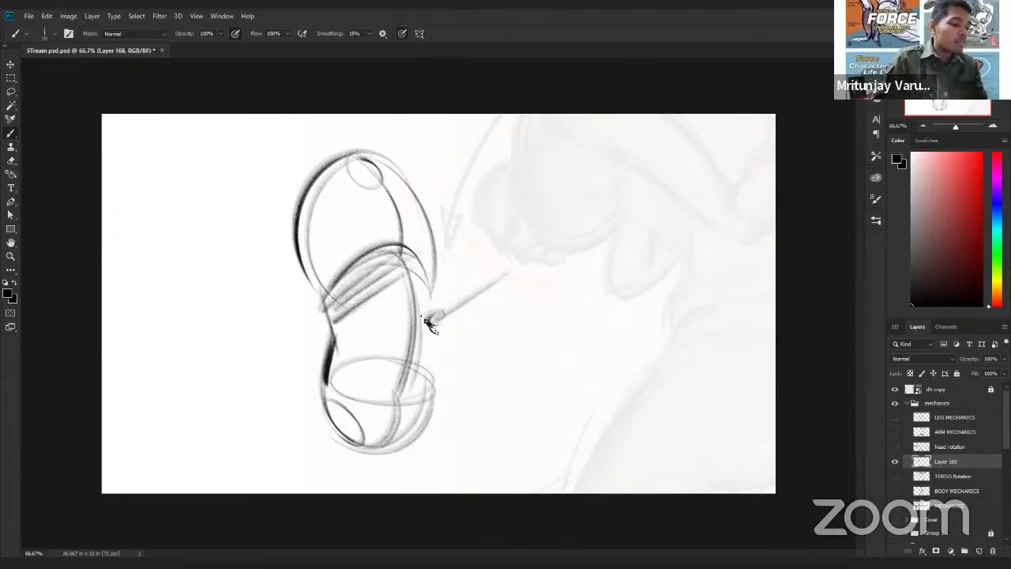
mouse_move(430, 384)
mouse_down()
mouse_move(427, 285)
mouse_move(427, 399)
mouse_up()
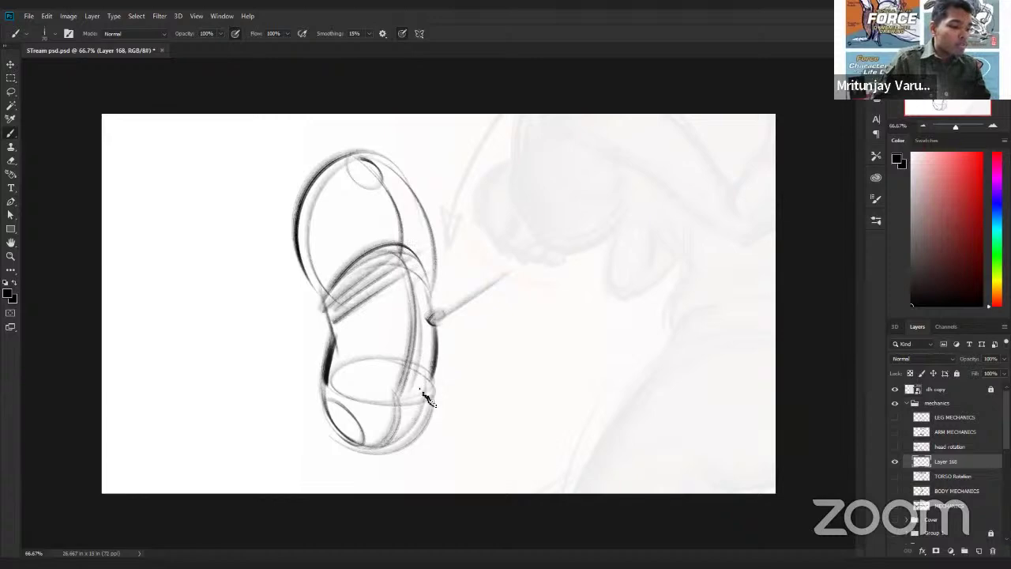
drag(411, 360, 394, 376)
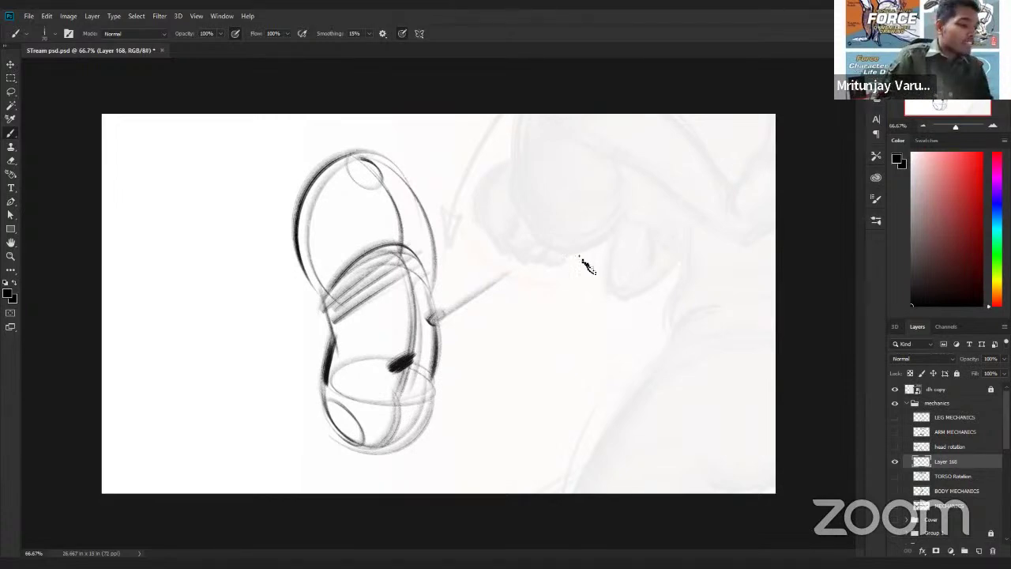
Sketch a second rib cage, leaning right, beside the first torso, with an arched base and a neck oval
drag(588, 251, 488, 283)
drag(558, 148, 490, 284)
drag(498, 237, 558, 273)
drag(491, 230, 576, 282)
mouse_move(564, 152)
mouse_down()
mouse_move(584, 272)
mouse_move(596, 208)
mouse_move(545, 168)
mouse_up()
drag(592, 207, 572, 294)
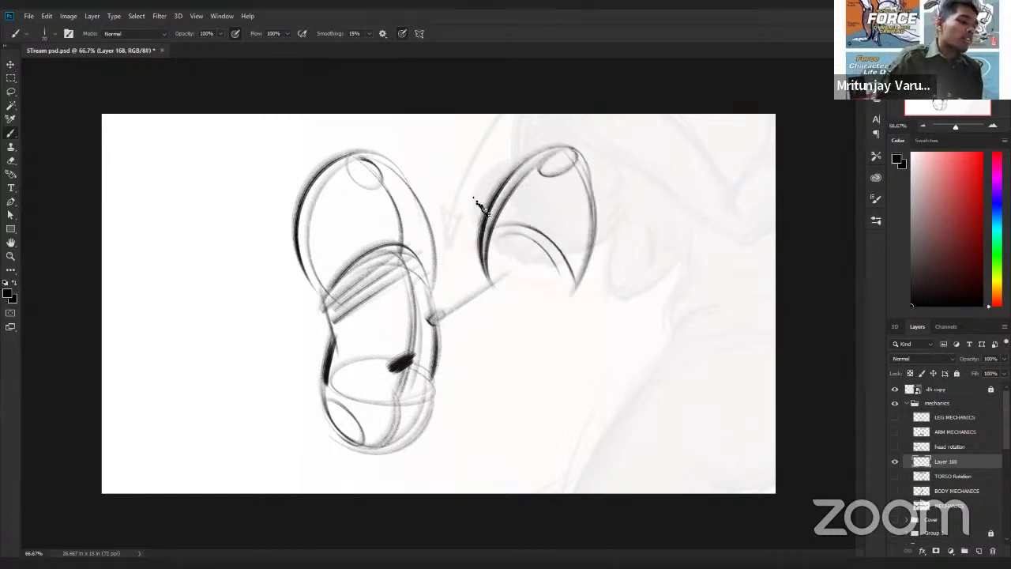
Curve spine lines down from the second rib cage and sketch a tilted, rounded pelvis with a small oval at its lower end
mouse_move(528, 266)
mouse_down()
mouse_move(587, 353)
mouse_move(627, 357)
mouse_up()
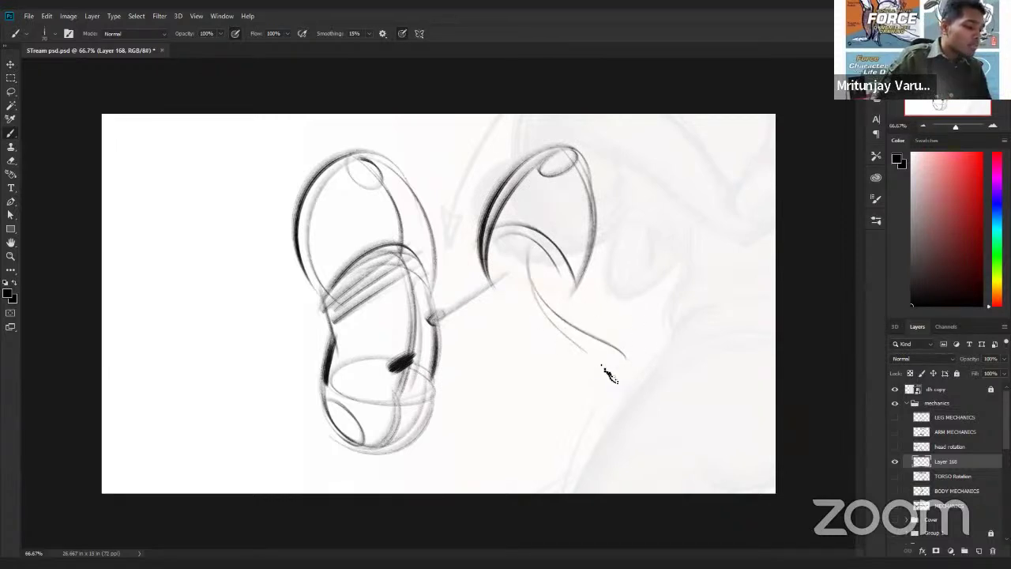
mouse_move(644, 313)
mouse_down()
mouse_move(580, 399)
mouse_move(632, 311)
mouse_move(625, 419)
mouse_up()
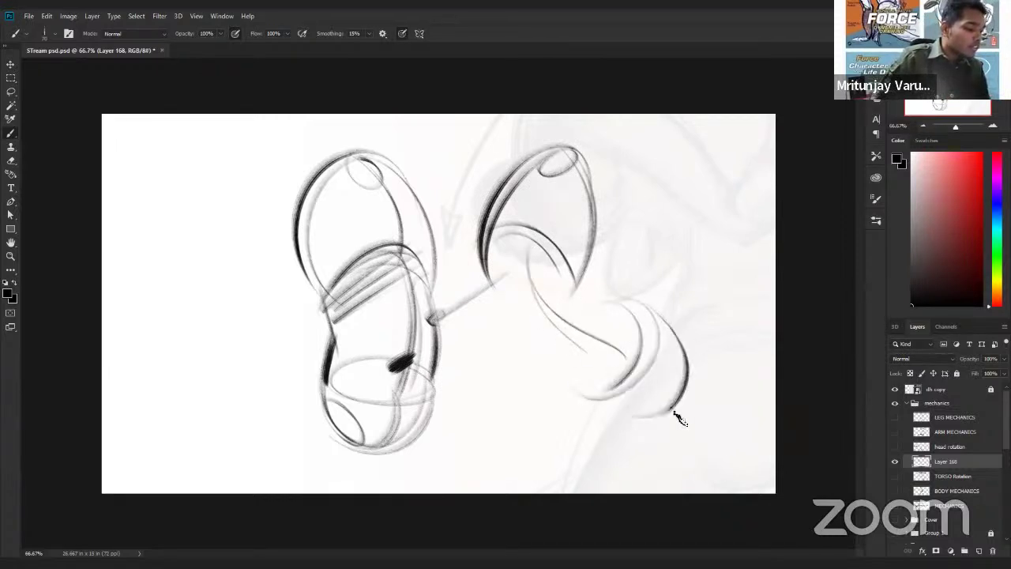
mouse_move(657, 305)
mouse_down()
mouse_move(597, 353)
mouse_move(601, 397)
mouse_up()
drag(647, 344, 681, 390)
drag(603, 390, 634, 425)
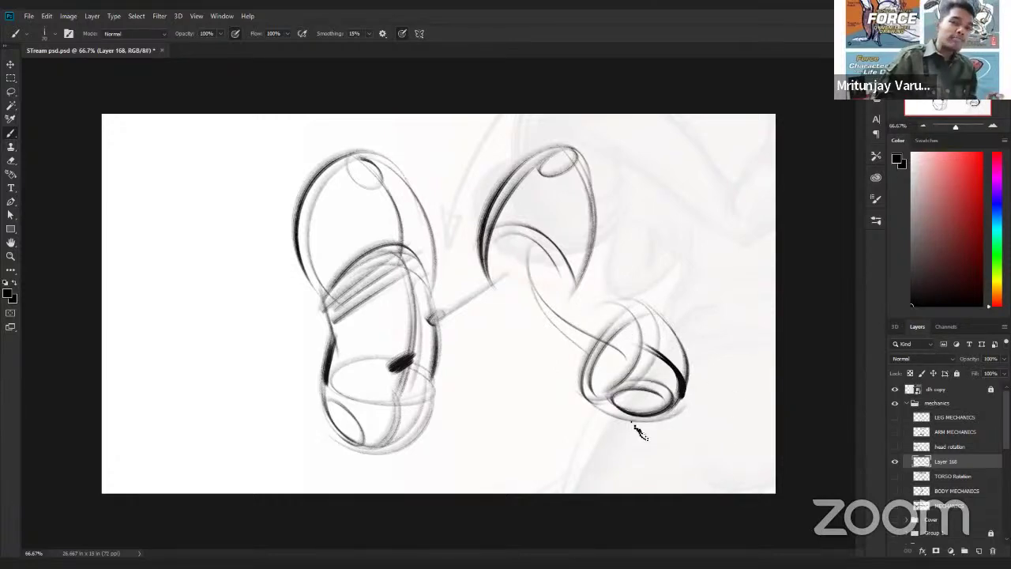
Draw the stretched outer contour of the second torso, running from the rib cage's left side down to the pelvis
drag(493, 211, 510, 308)
drag(484, 242, 514, 324)
drag(583, 385, 518, 326)
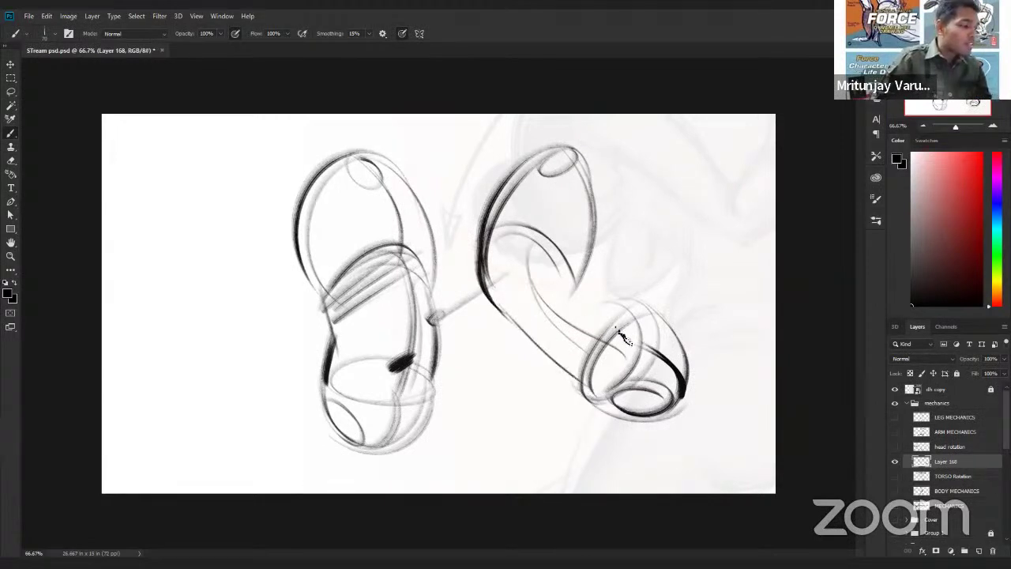
Add heavy pinch accents at the second torso's waist and hip, and stroke a bold centre line down its rib cage
mouse_move(607, 331)
mouse_down()
mouse_move(691, 366)
mouse_move(721, 340)
mouse_move(609, 302)
mouse_move(611, 335)
mouse_move(580, 330)
mouse_move(607, 338)
mouse_up()
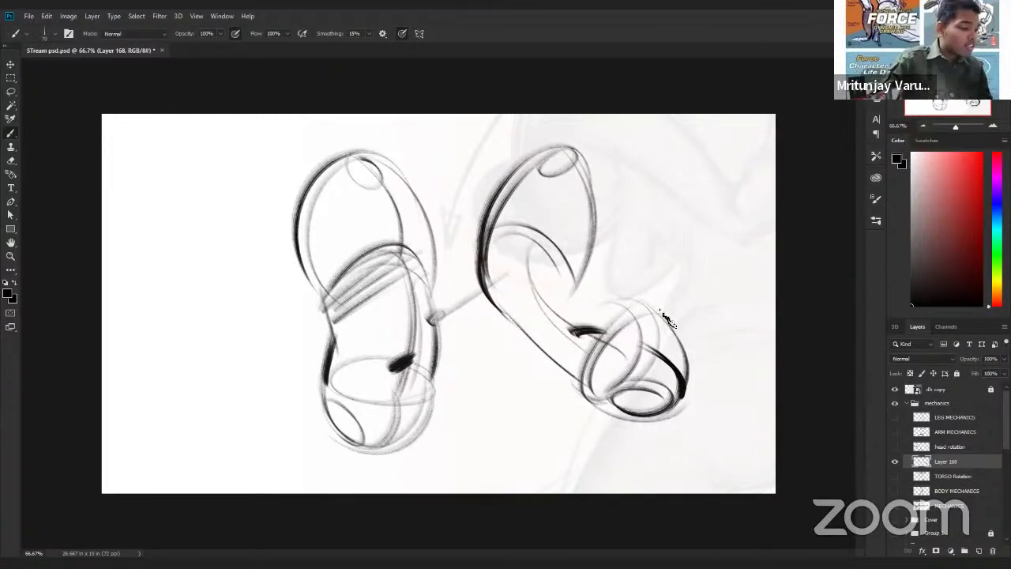
mouse_move(584, 272)
mouse_down()
mouse_move(601, 310)
mouse_move(597, 269)
mouse_up()
drag(621, 303, 662, 319)
drag(606, 288, 676, 332)
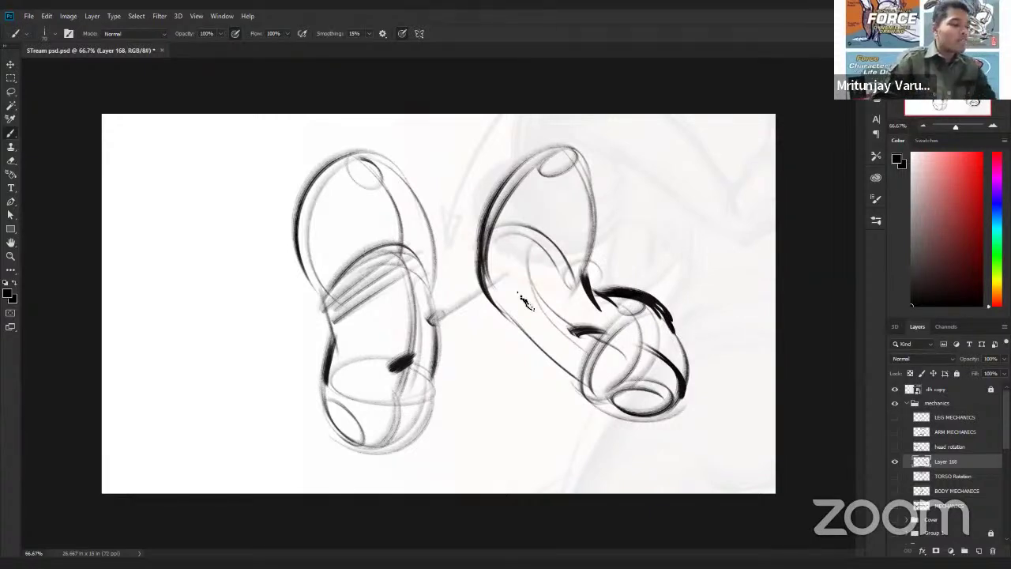
drag(539, 179, 540, 311)
drag(551, 163, 545, 313)
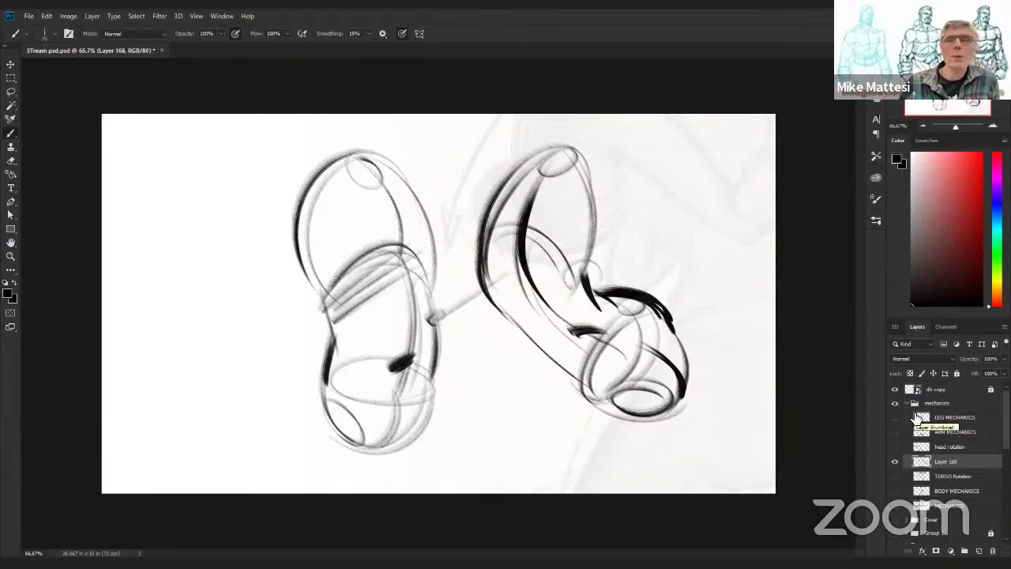
Hide the two-torso sketch and, on a new layer, draw a tilted rib cage with an arched base and neck oval
click(896, 462)
key(ctrl+shift+alt+n)
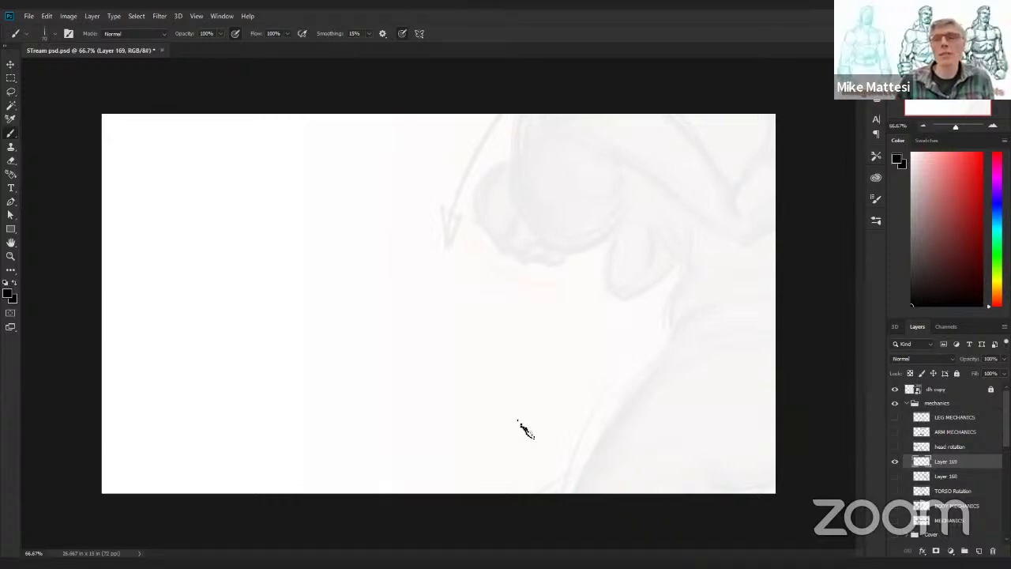
mouse_move(484, 324)
mouse_down()
mouse_move(547, 414)
mouse_move(601, 394)
mouse_move(598, 407)
mouse_move(483, 336)
mouse_up()
drag(583, 349, 596, 209)
drag(613, 294, 584, 348)
drag(607, 268, 623, 261)
Sweep a curved line leftward from the rib cage and sketch a bowl-shaped pelvis with a dark rim and vertical contour lines
drag(598, 393, 320, 344)
mouse_move(259, 358)
mouse_down()
mouse_move(421, 394)
mouse_move(308, 382)
mouse_move(312, 438)
mouse_move(306, 323)
mouse_move(395, 371)
mouse_up()
drag(316, 444, 391, 395)
drag(397, 341, 401, 379)
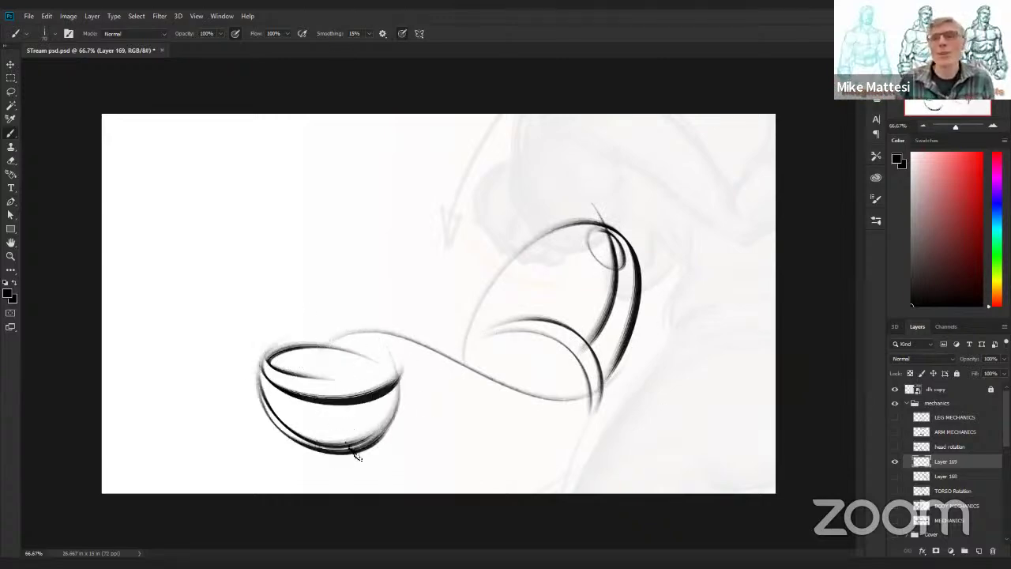
drag(288, 375, 299, 433)
drag(315, 365, 317, 444)
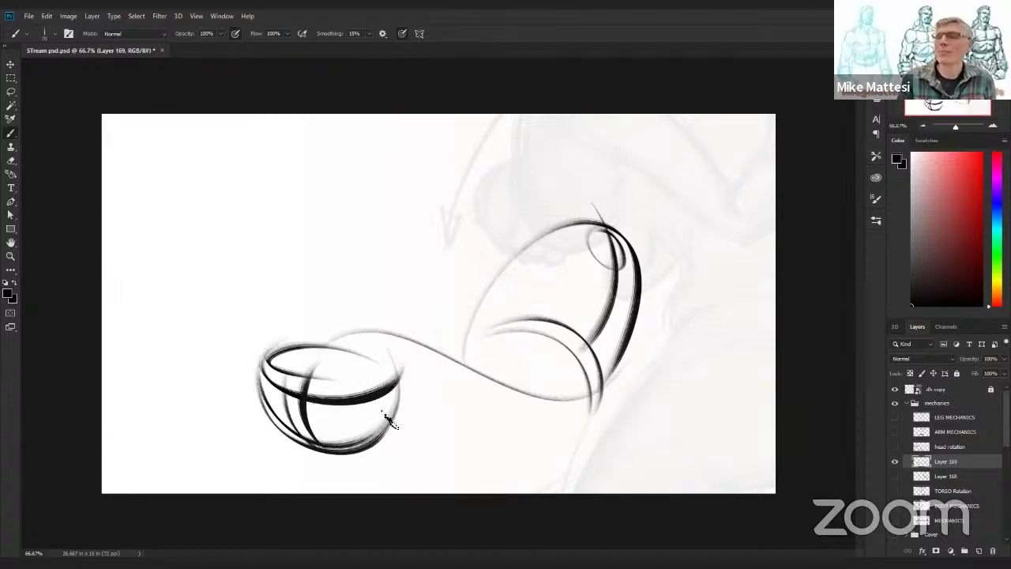
Connect the pelvis to the rib cage with upper and lower contours, a dark centre line, and short accents near the hip
drag(261, 351, 483, 316)
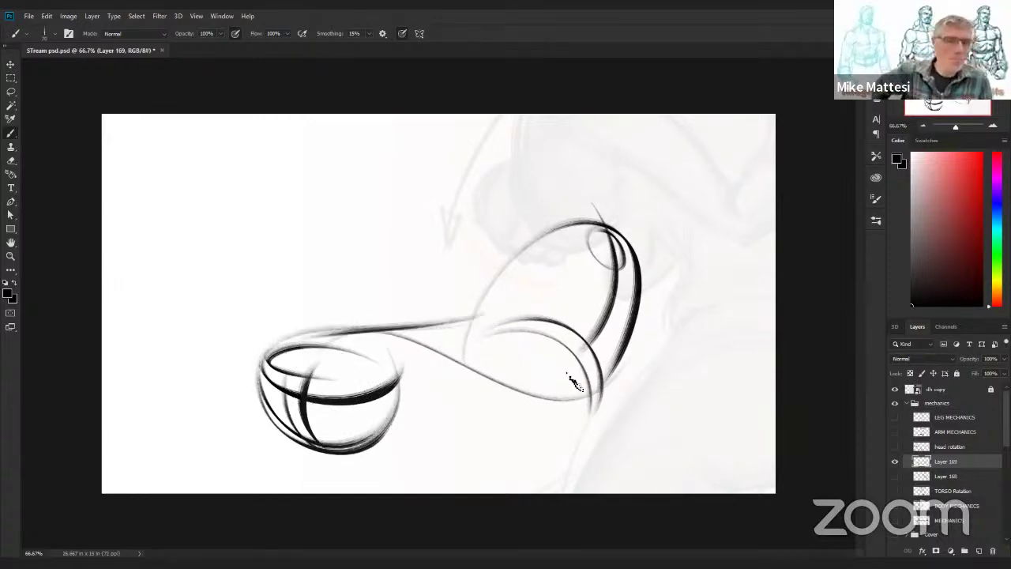
drag(432, 355, 594, 394)
drag(389, 343, 498, 384)
drag(394, 392, 449, 362)
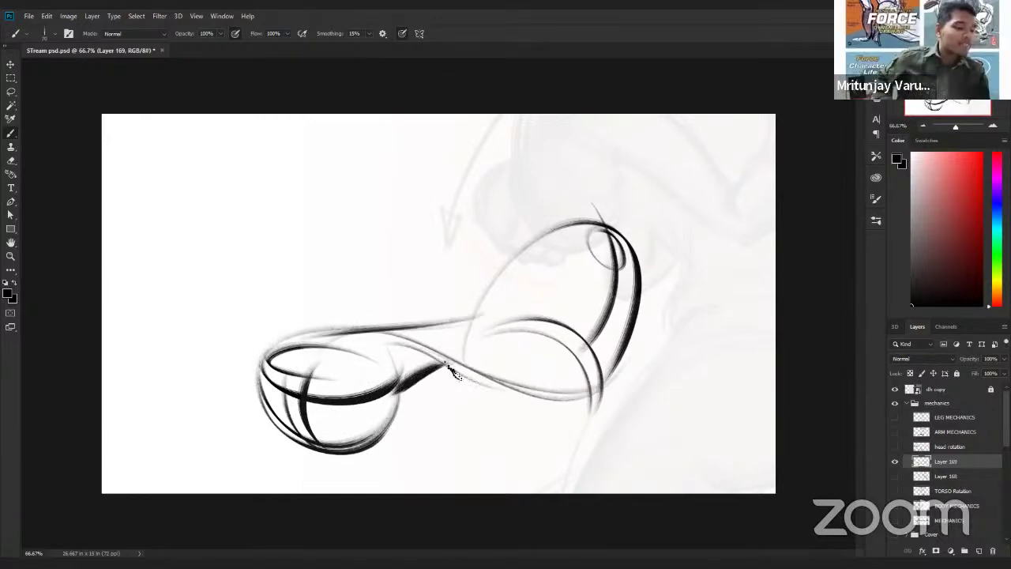
drag(306, 369, 547, 347)
drag(365, 341, 388, 361)
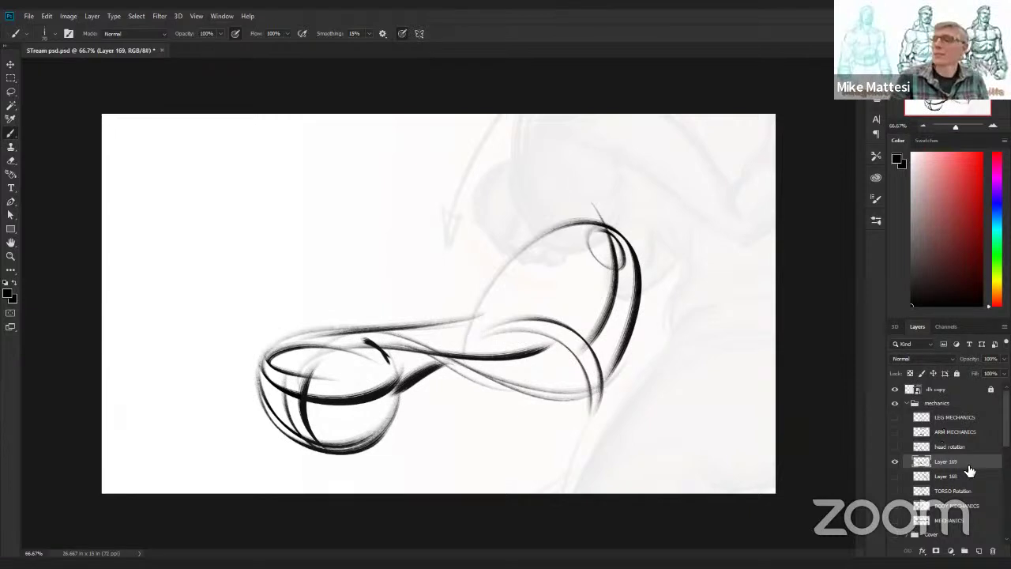
Hide the reclining torso sketch, then show and select the head rotation diagram layer
click(895, 462)
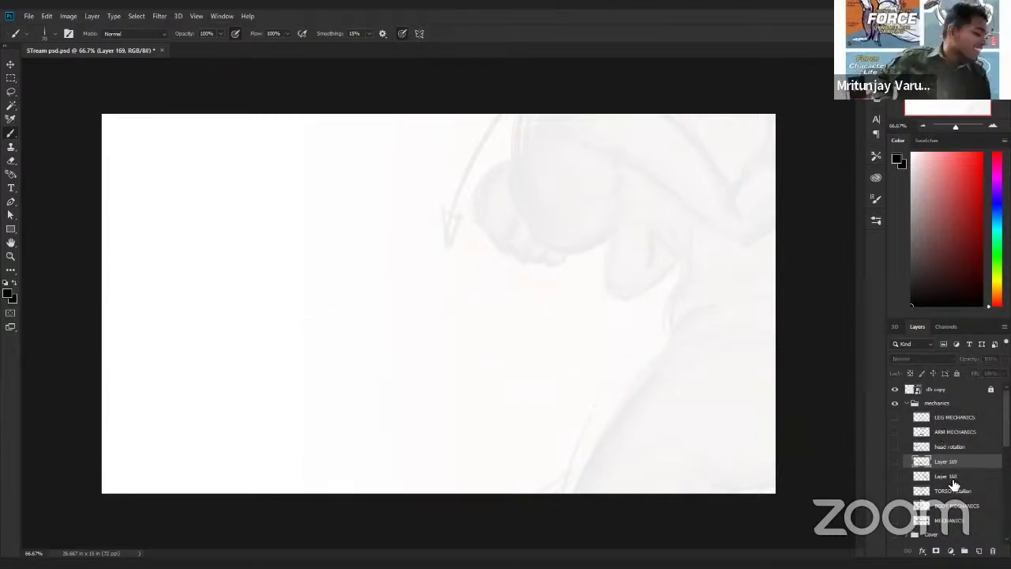
click(895, 446)
click(953, 448)
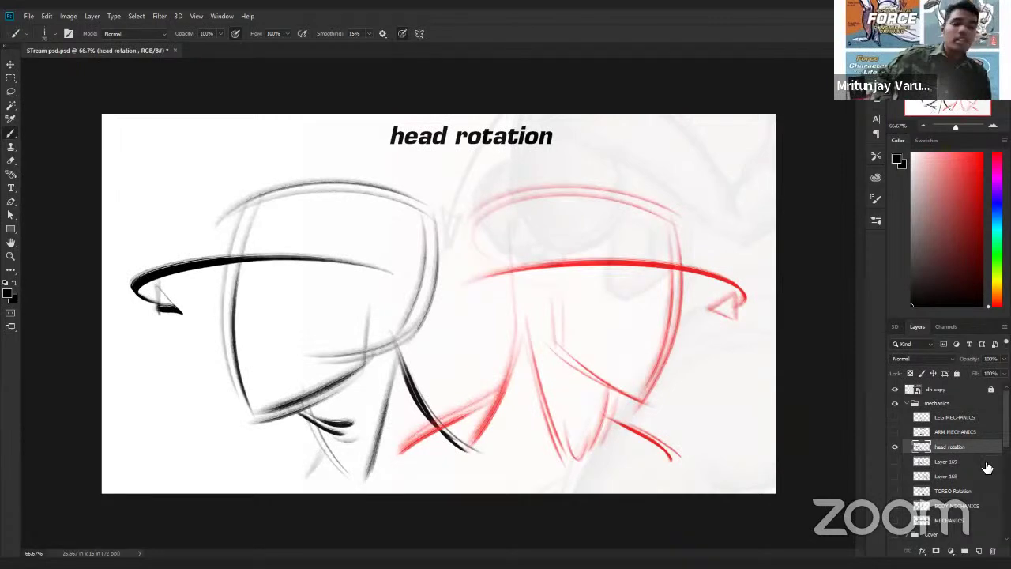
Hide the head rotation diagram, then show and select the ARM MECHANICS layer
click(894, 447)
click(894, 432)
click(951, 434)
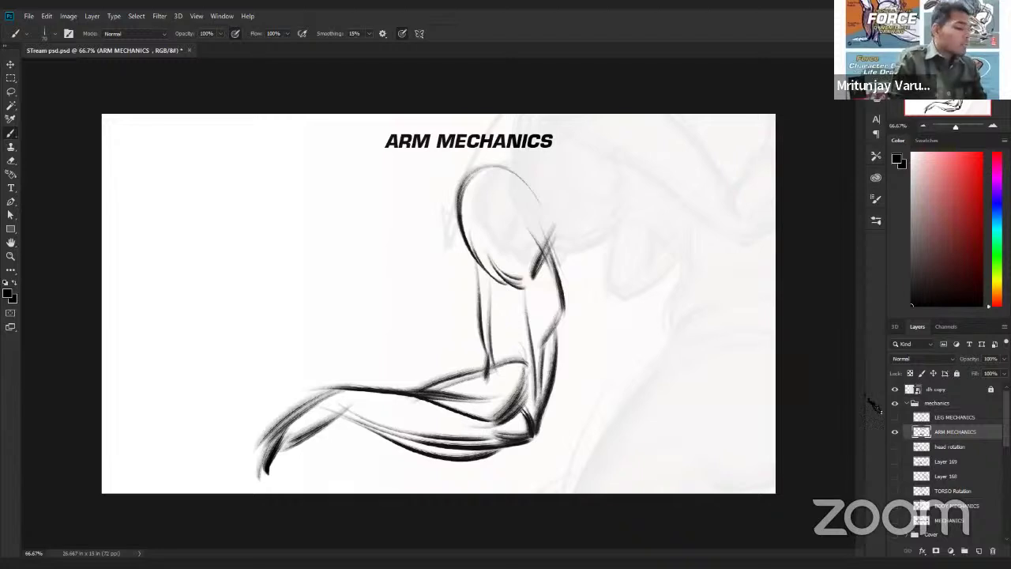
Sketch a shoulder arc and upper-arm strokes right of the arm diagram, then hide that layer and add an empty one above it
drag(646, 234, 701, 171)
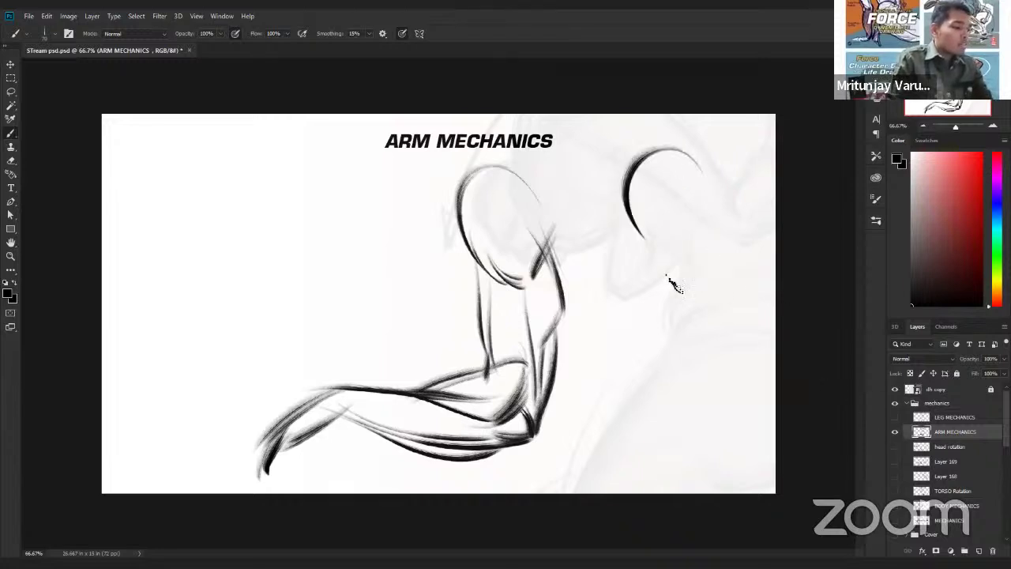
mouse_move(671, 365)
mouse_down()
mouse_move(647, 210)
mouse_move(681, 380)
mouse_up()
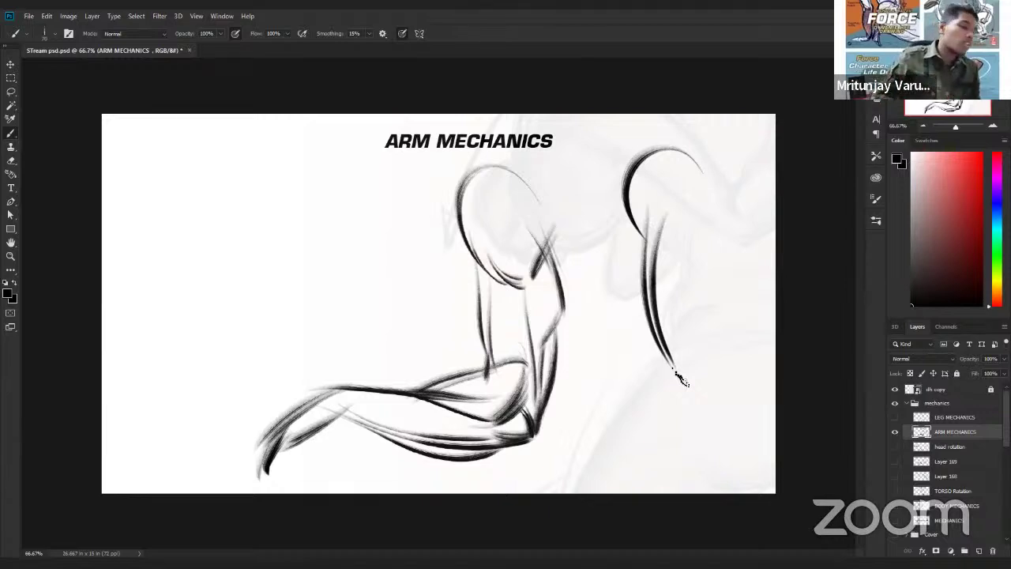
click(895, 431)
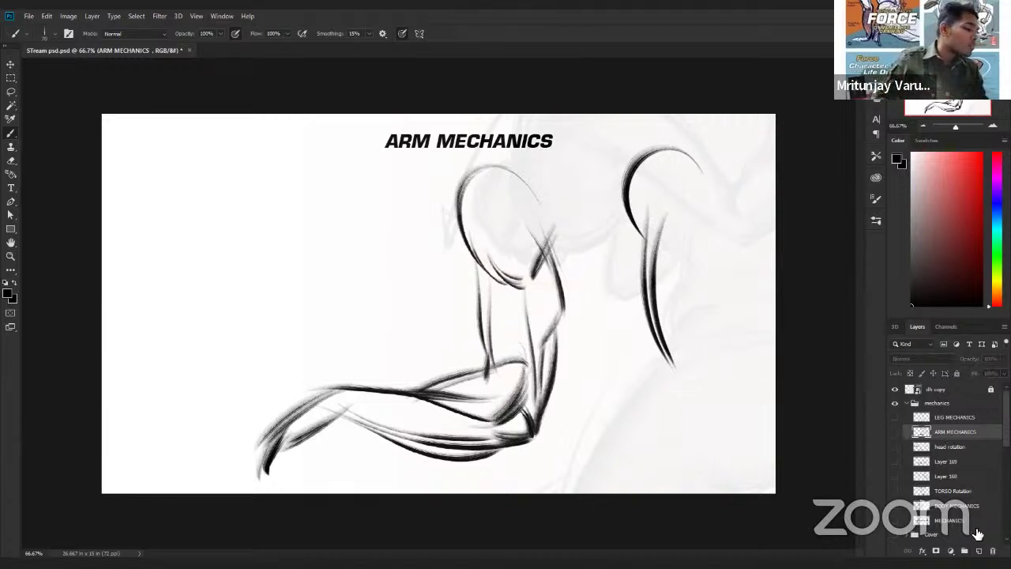
click(979, 550)
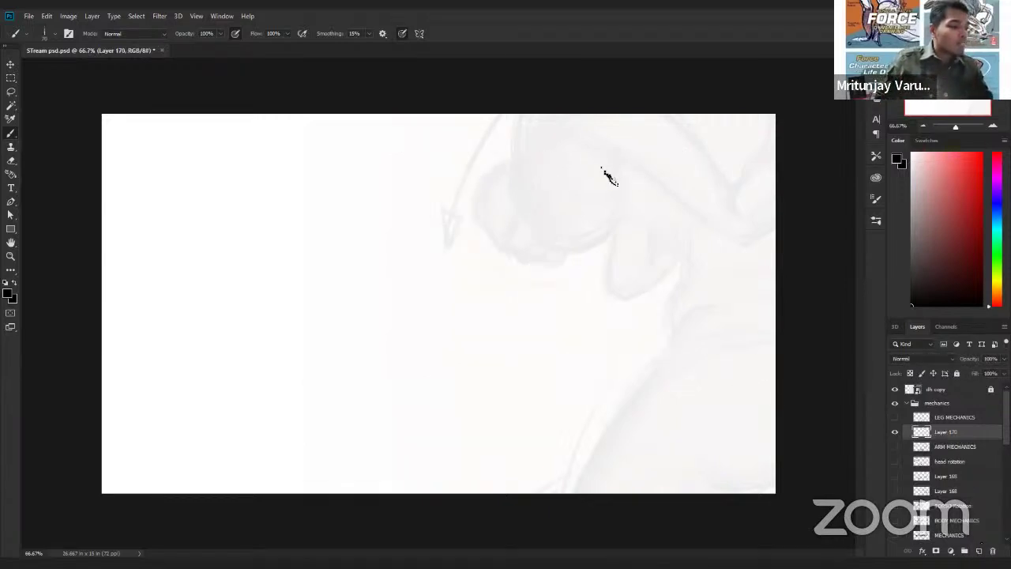
Sketch a bent arm on the canvas's left side with a shoulder arc, upper-arm strokes, forearm curve and hand strokes
drag(261, 217, 299, 162)
mouse_move(310, 355)
mouse_down()
mouse_move(293, 203)
mouse_move(316, 344)
mouse_move(164, 357)
mouse_move(148, 345)
mouse_move(111, 370)
mouse_up()
drag(178, 333, 116, 368)
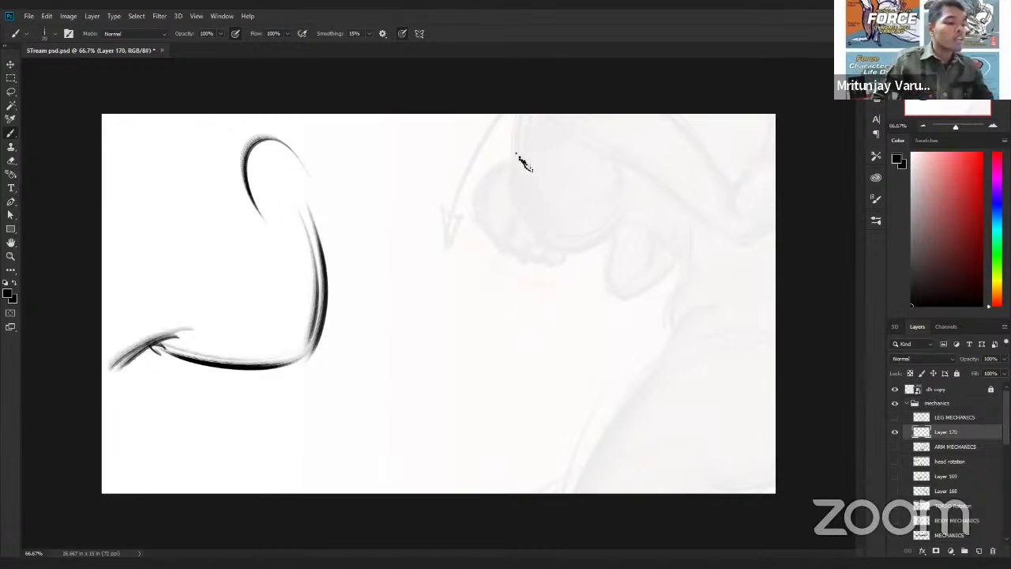
Sketch a second arm to its right with a shoulder arc, an arrow-tipped upper arm, and a separate forearm curve below
drag(488, 214, 545, 172)
drag(490, 221, 525, 336)
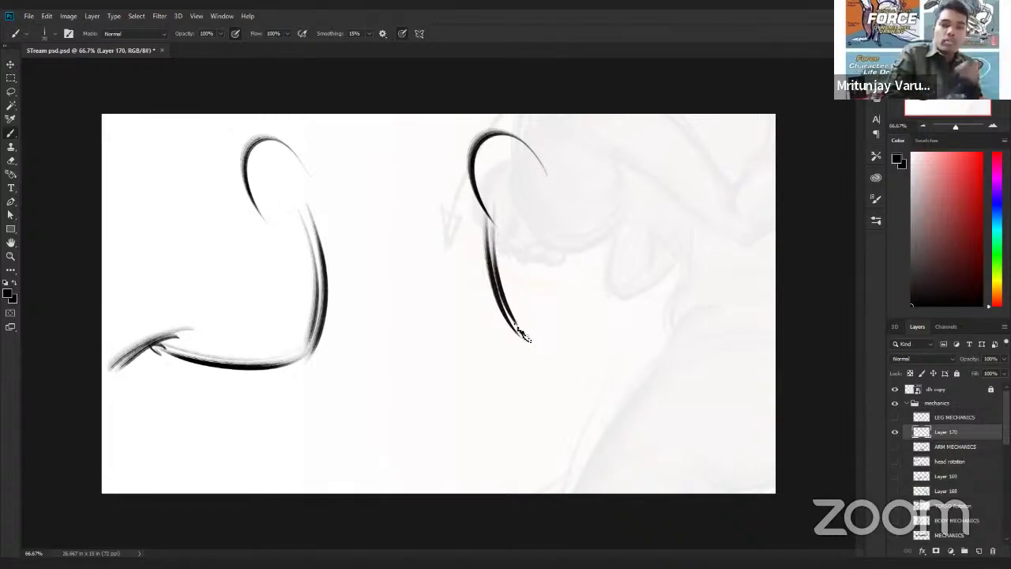
drag(497, 201, 518, 324)
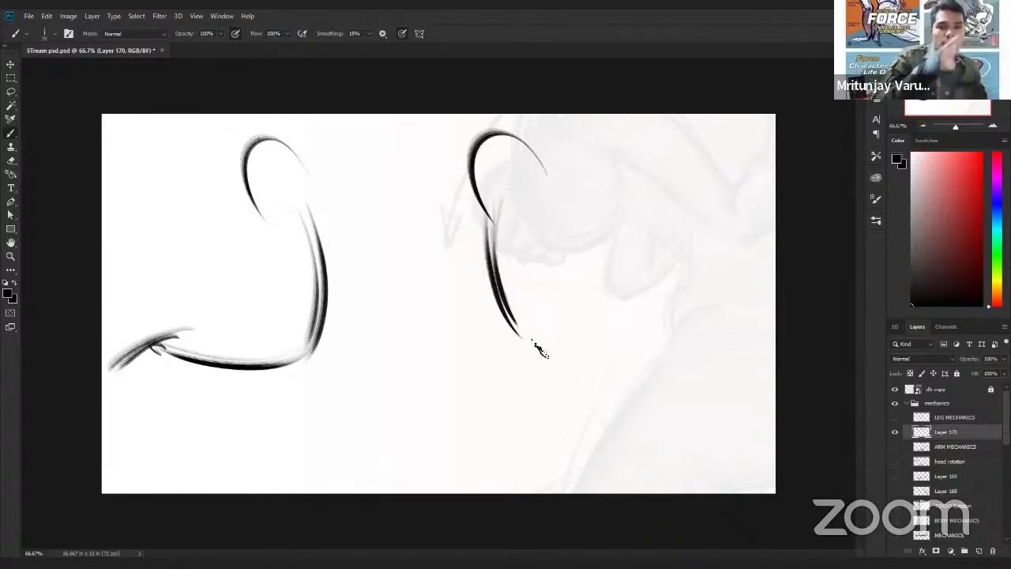
drag(511, 199, 532, 334)
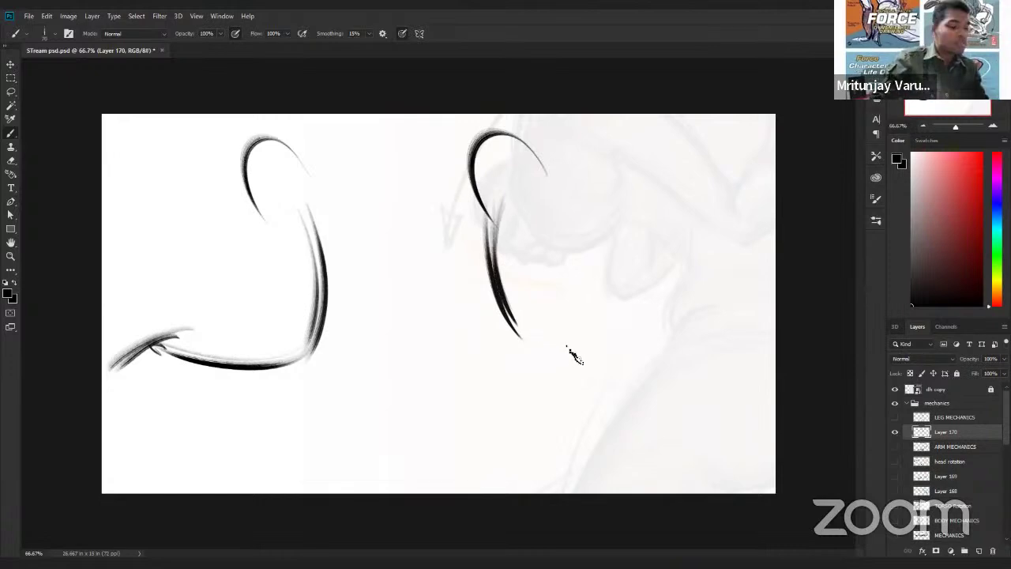
mouse_move(561, 293)
mouse_down()
mouse_move(574, 356)
mouse_move(431, 407)
mouse_up()
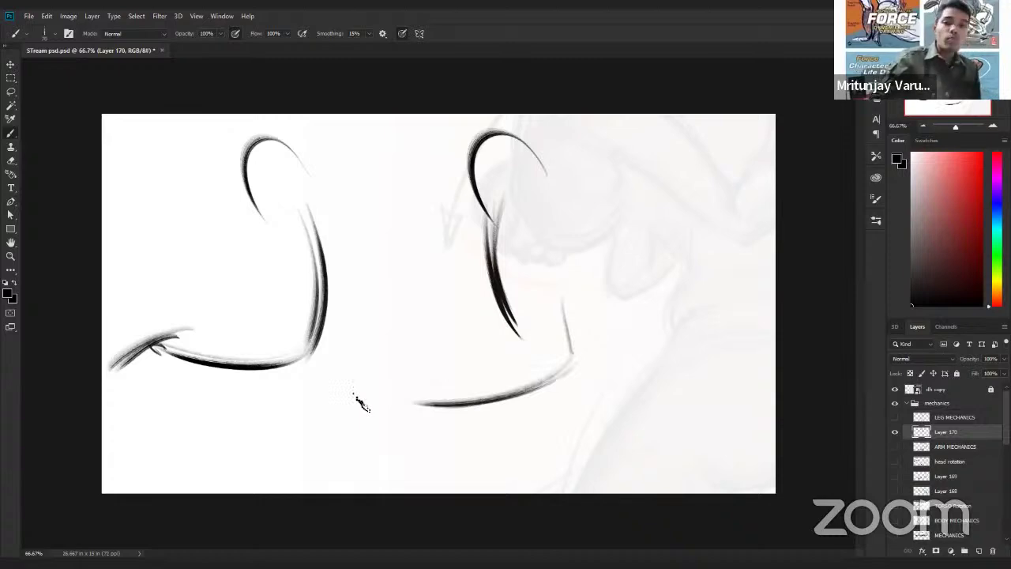
drag(528, 303, 524, 300)
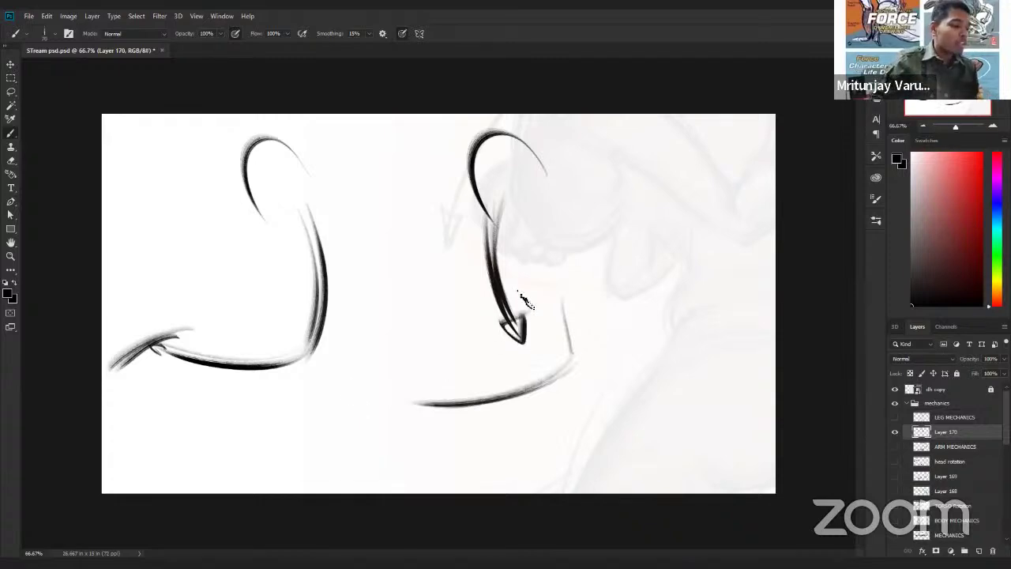
Draw a hooked flow curve around the first arm, darken its outer side, and circle the top of the upper arm
mouse_move(369, 235)
mouse_down()
mouse_move(357, 341)
mouse_move(188, 328)
mouse_move(194, 301)
mouse_up()
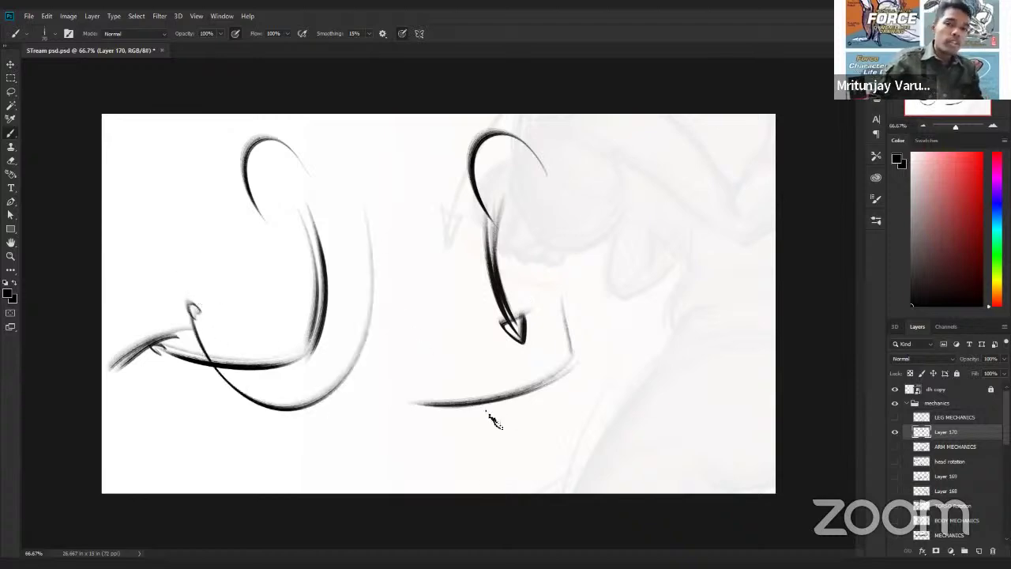
drag(362, 225, 320, 398)
drag(355, 202, 333, 386)
drag(368, 226, 332, 388)
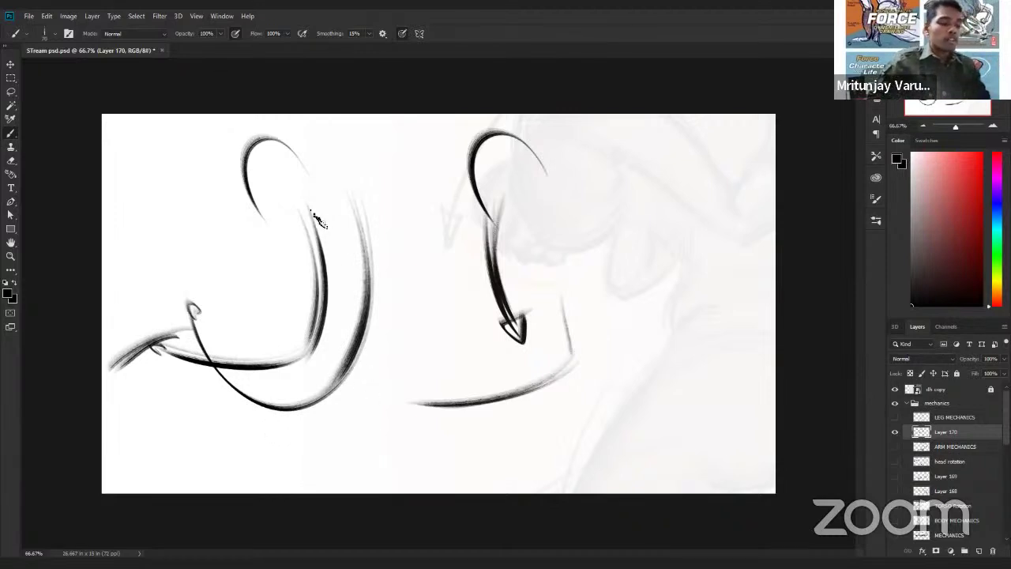
drag(335, 213, 337, 209)
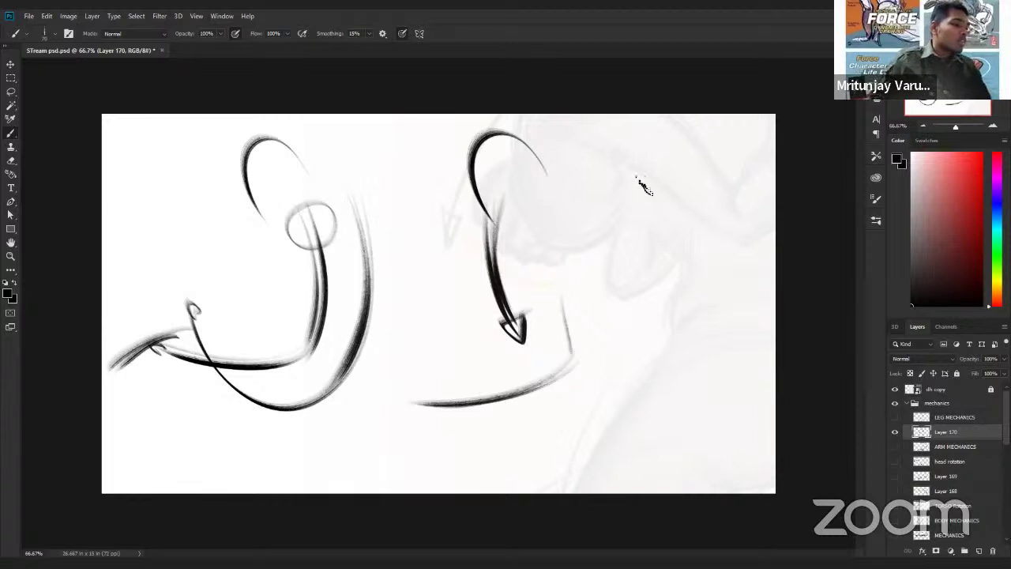
Start a third arm near the canvas's right edge with a shoulder arc, an inner echo line and an upper-arm curve
drag(602, 196, 661, 158)
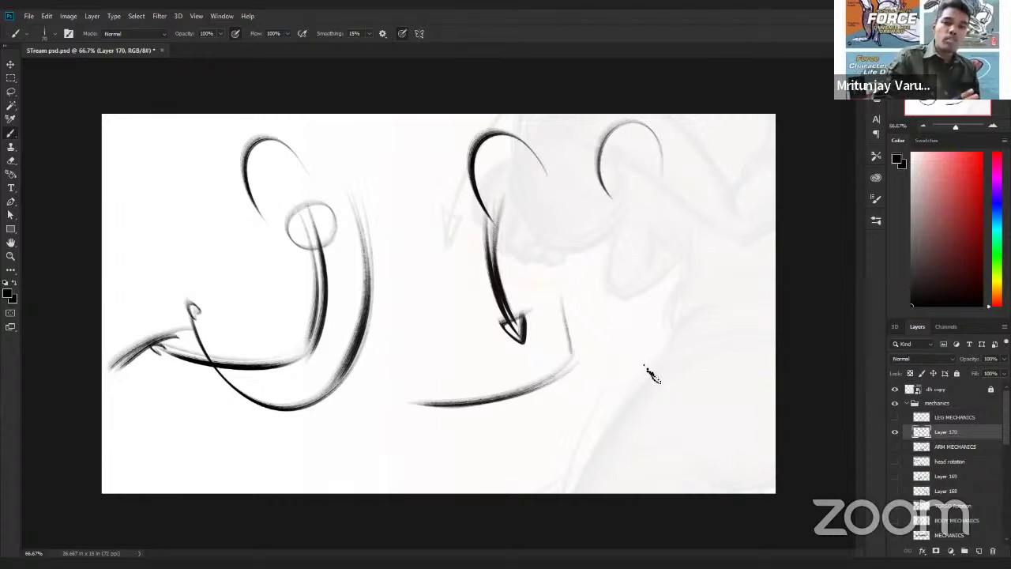
drag(604, 170, 632, 212)
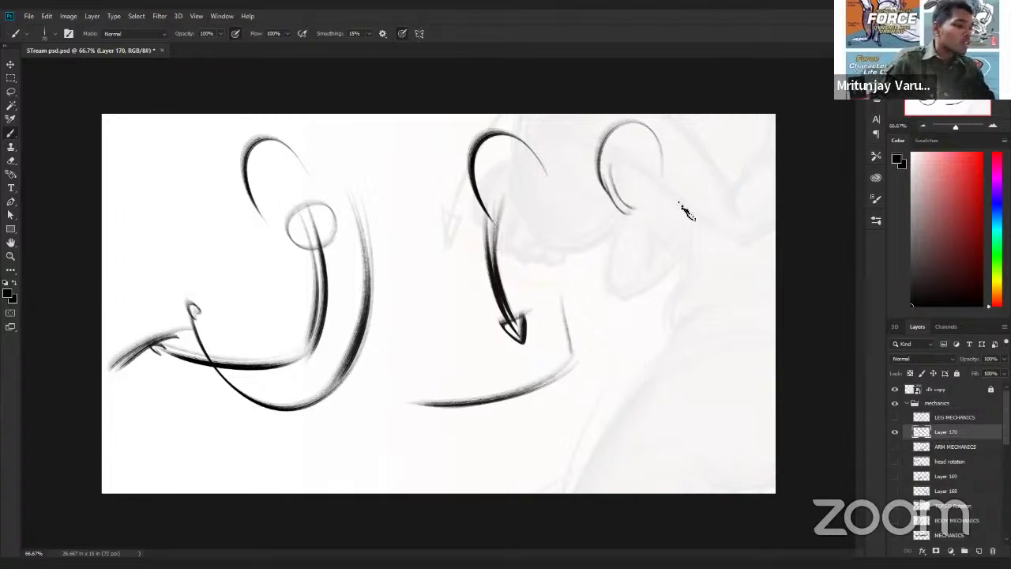
drag(661, 180, 640, 302)
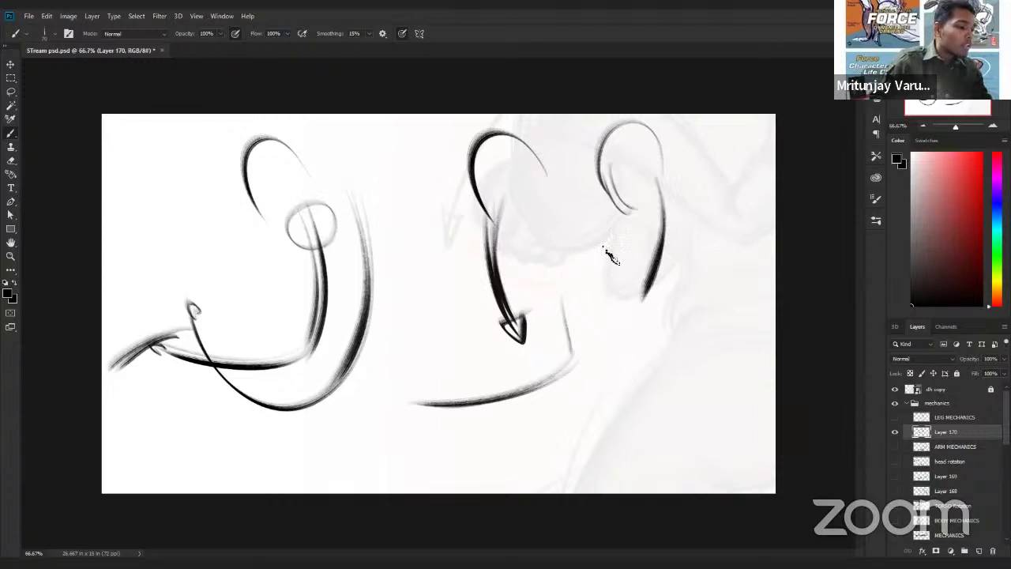
Complete the third arm with an inner bone line, dark elbow wedge, forearm strokes and a light elbow circle
drag(613, 264, 647, 357)
drag(656, 302, 684, 442)
drag(623, 307, 656, 298)
mouse_move(636, 167)
mouse_down()
mouse_move(637, 292)
mouse_move(639, 221)
mouse_up()
drag(635, 266, 672, 419)
drag(646, 326, 676, 414)
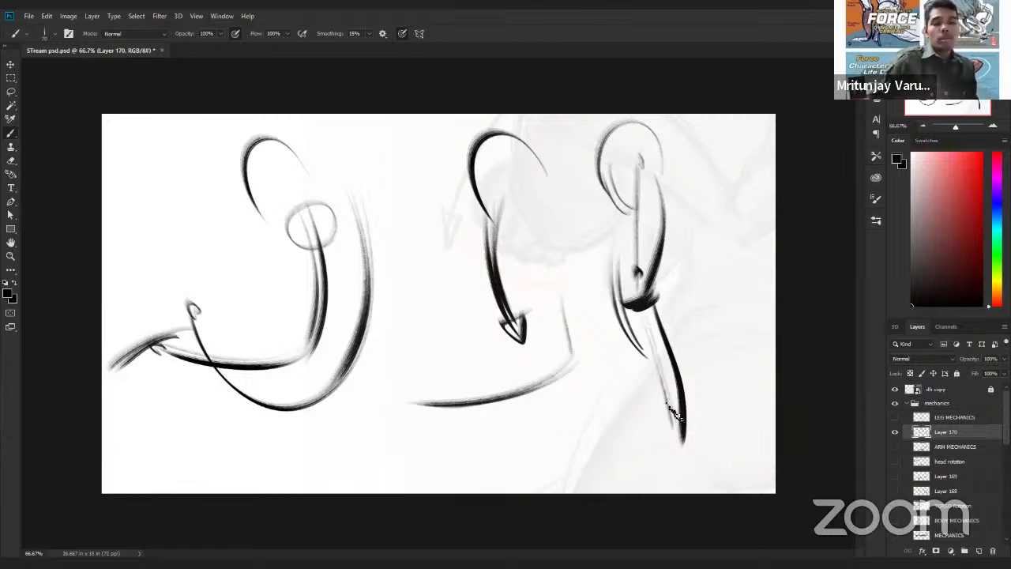
drag(643, 356, 624, 266)
drag(633, 304, 674, 284)
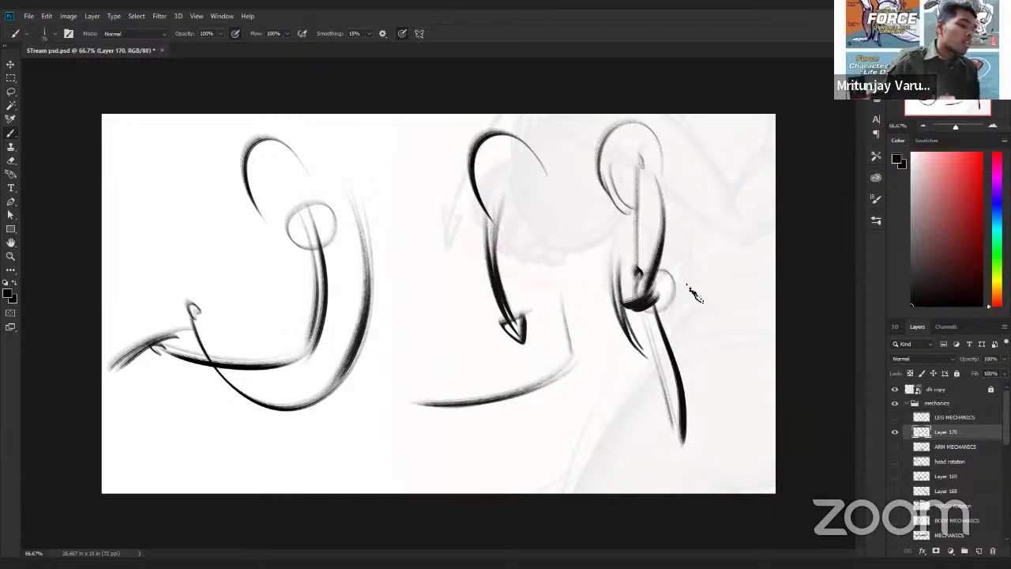
Try red strokes across the third arm's elbow and forearm, and undo them along with the light elbow circle
key(x)
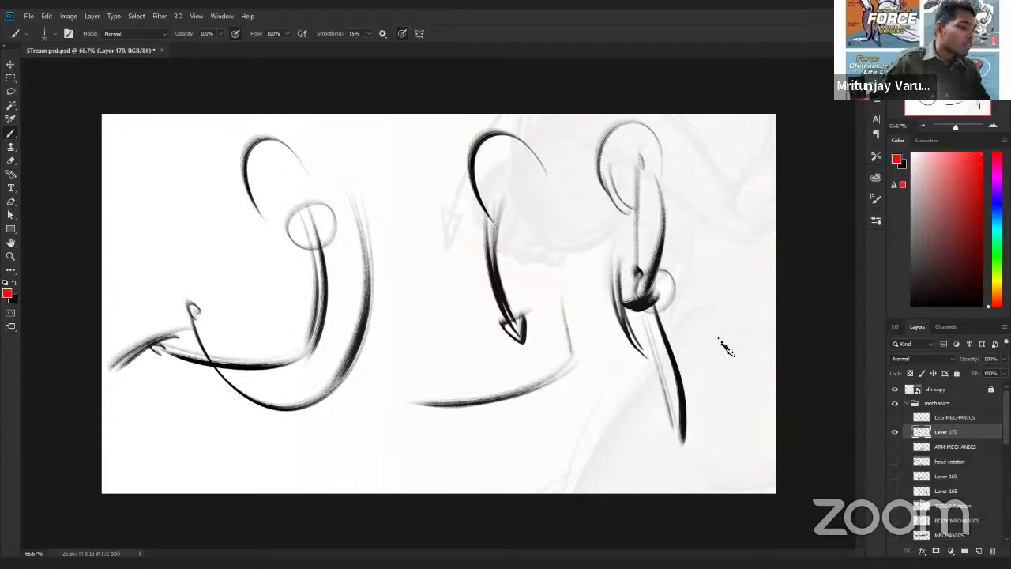
drag(618, 271, 678, 344)
drag(652, 299, 765, 375)
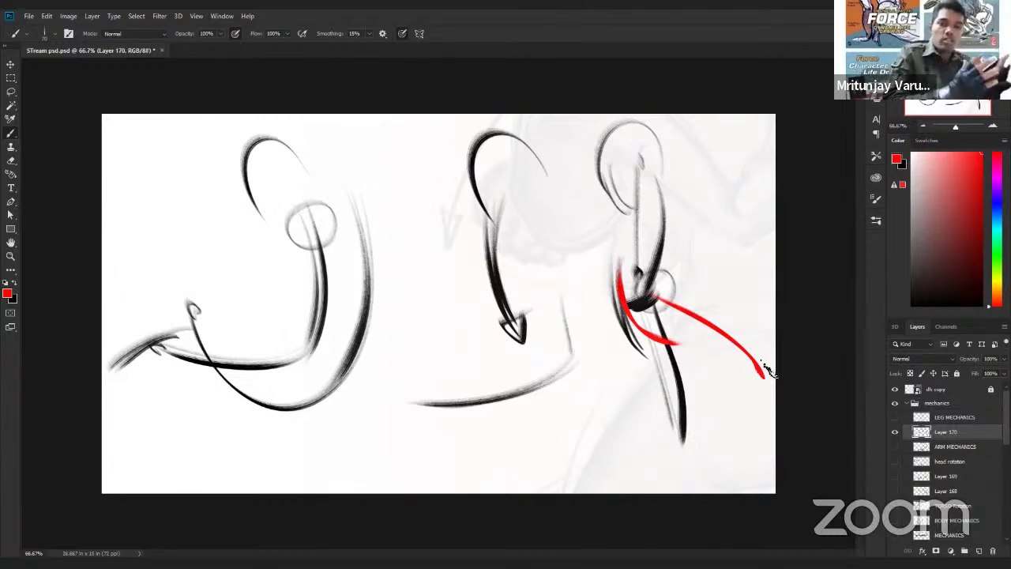
key(ctrl+z)
key(ctrl+z)
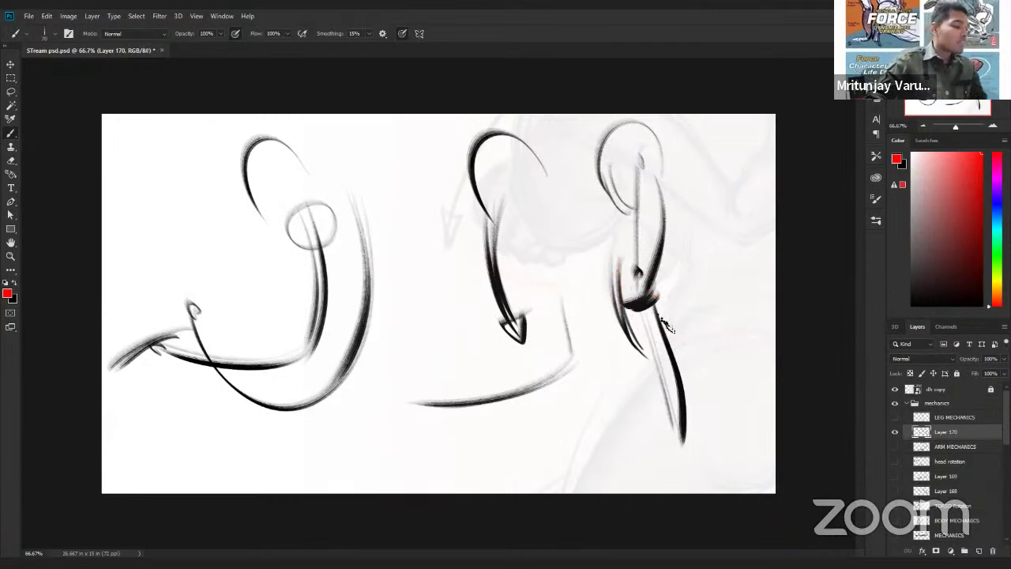
drag(664, 294, 666, 305)
key(ctrl+z)
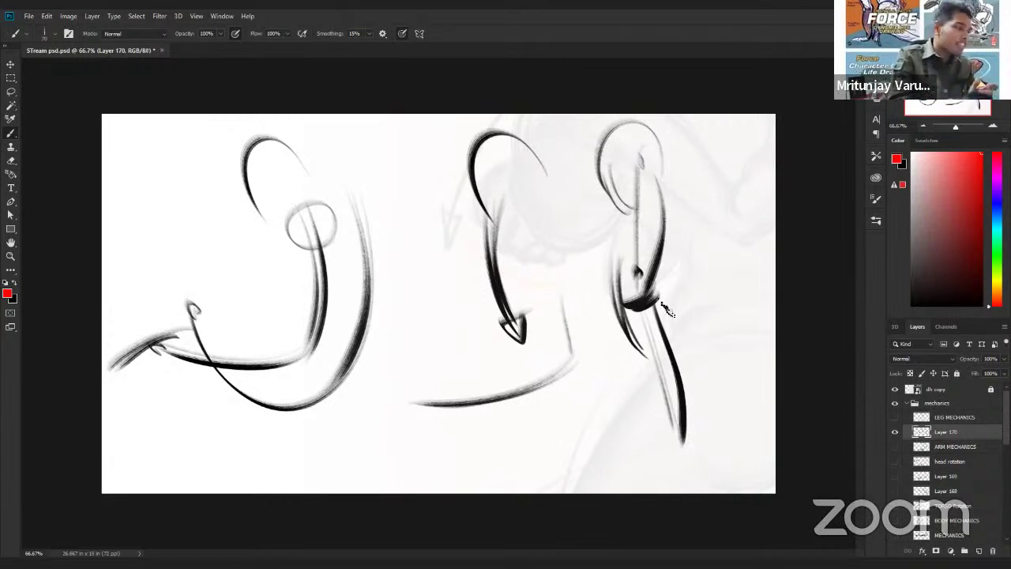
Hide the arm sketch layer, and show and select the LEG MECHANICS layer
click(895, 432)
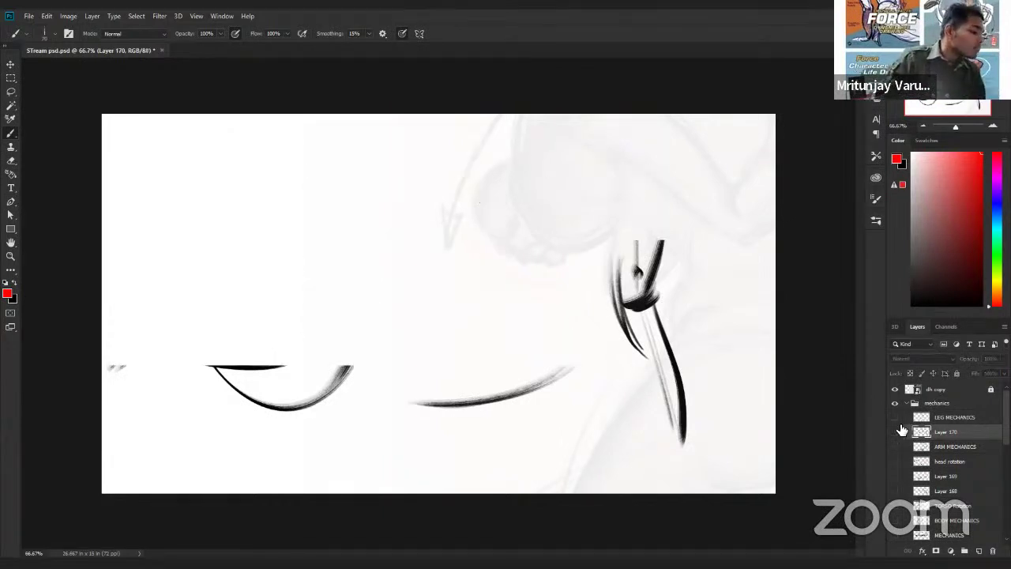
click(895, 417)
click(953, 419)
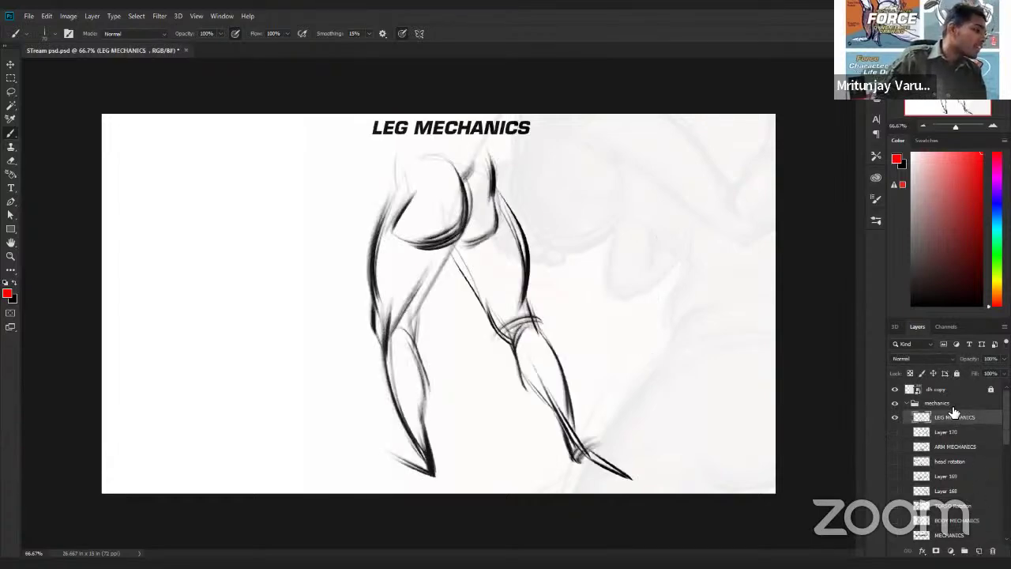
Hide the LEG MECHANICS layer, add an empty layer above it, and set the brush colour back to black
click(895, 418)
click(979, 551)
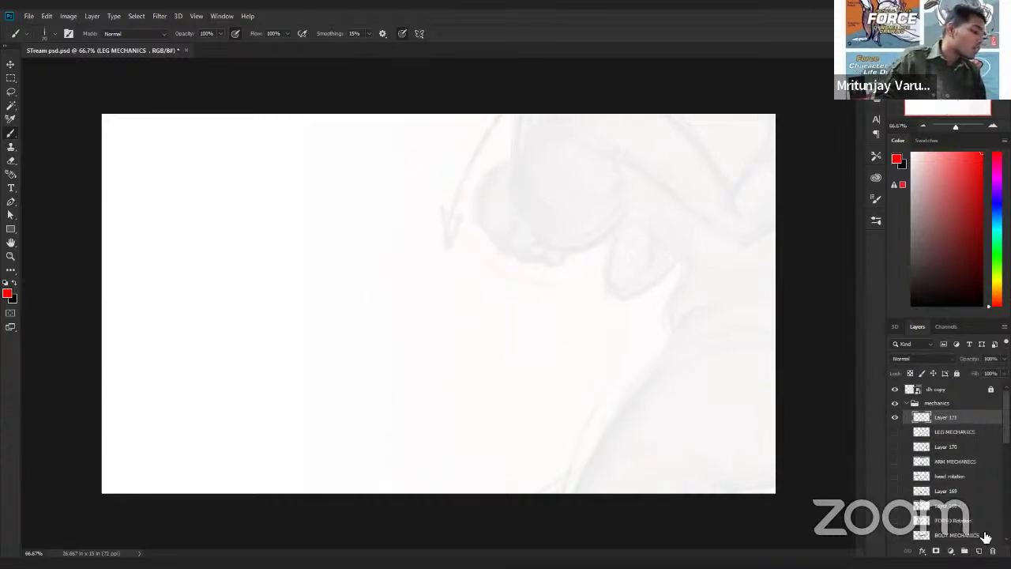
drag(932, 278, 904, 307)
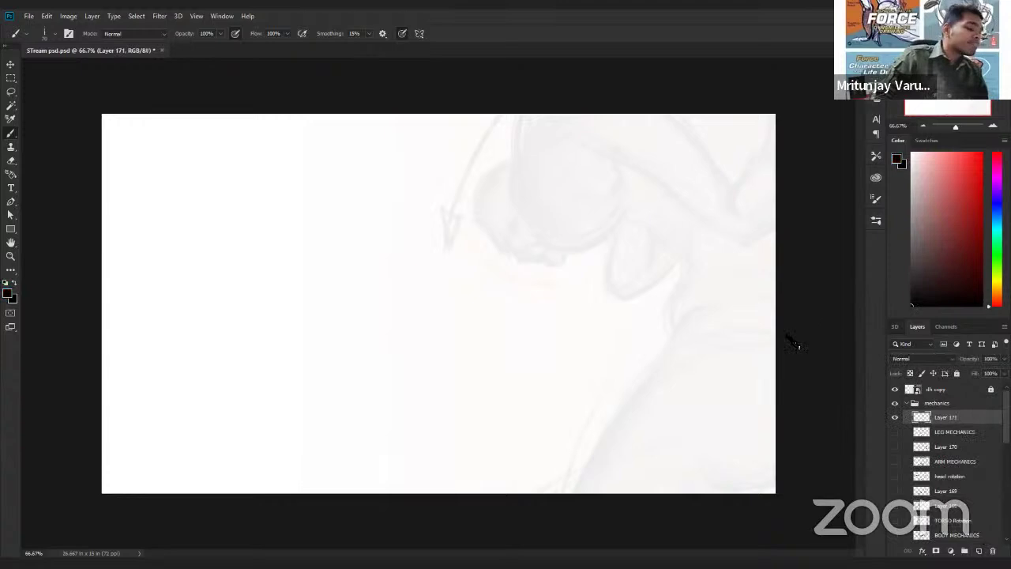
Sketch a side-view leg mid-canvas with a pelvis line, thigh strokes, darkened calf curve and a redrawn wedge-shaped foot
mouse_move(464, 129)
mouse_down()
mouse_move(407, 131)
mouse_move(441, 292)
mouse_up()
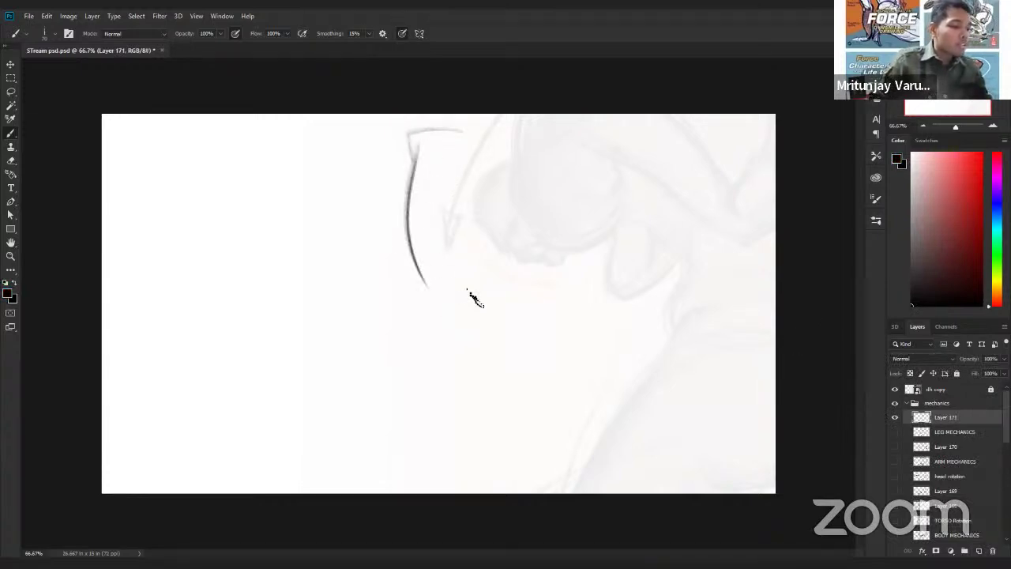
drag(417, 141, 438, 290)
drag(461, 253, 450, 427)
drag(468, 278, 452, 421)
drag(479, 307, 449, 435)
drag(385, 425, 450, 414)
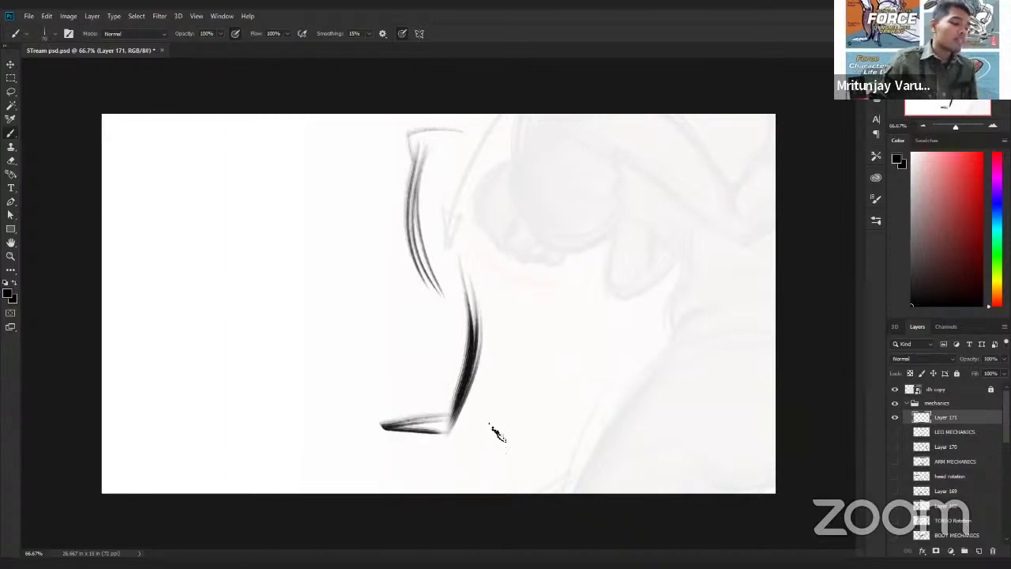
key(ctrl+z)
mouse_move(449, 418)
mouse_down()
mouse_move(389, 441)
mouse_move(459, 439)
mouse_up()
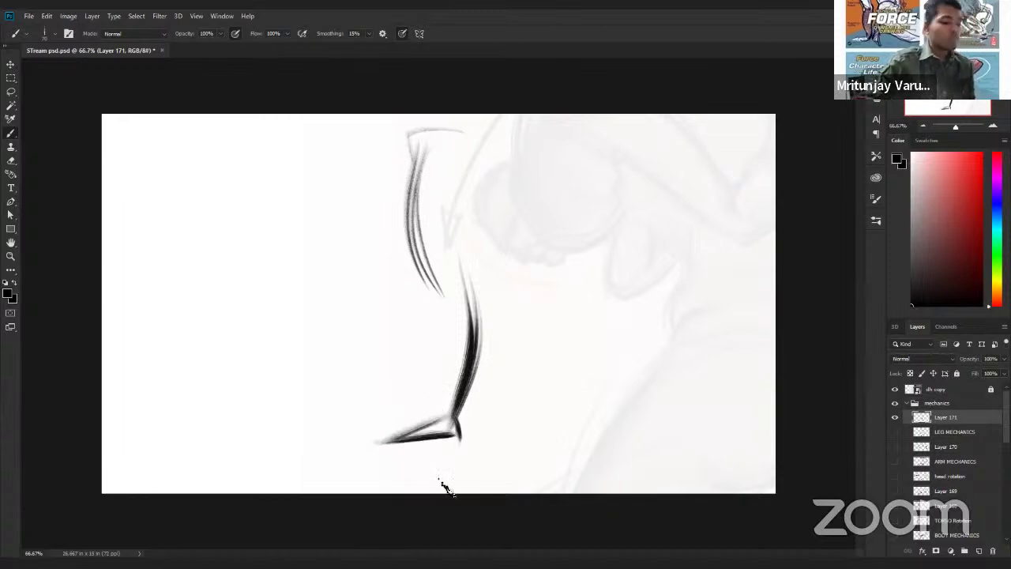
Darken the thigh and add two alternate lower-leg positions swinging back from the knee, each with short foot strokes
mouse_move(421, 144)
mouse_down()
mouse_move(443, 298)
mouse_move(600, 301)
mouse_up()
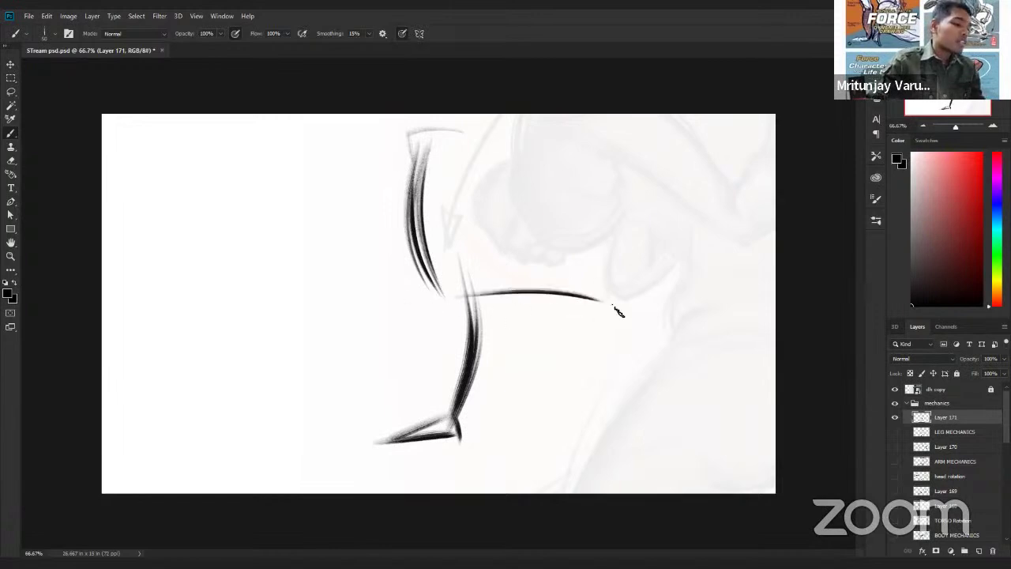
drag(452, 272, 601, 299)
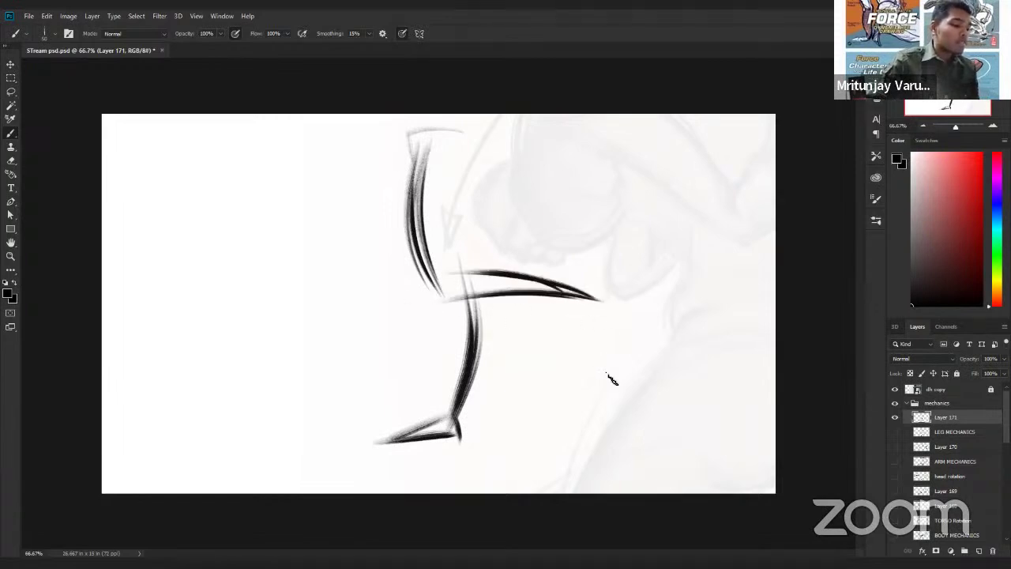
mouse_move(447, 298)
mouse_down()
mouse_move(566, 225)
mouse_move(554, 229)
mouse_up()
mouse_move(444, 269)
mouse_down()
mouse_move(567, 224)
mouse_move(590, 253)
mouse_up()
drag(594, 297, 578, 338)
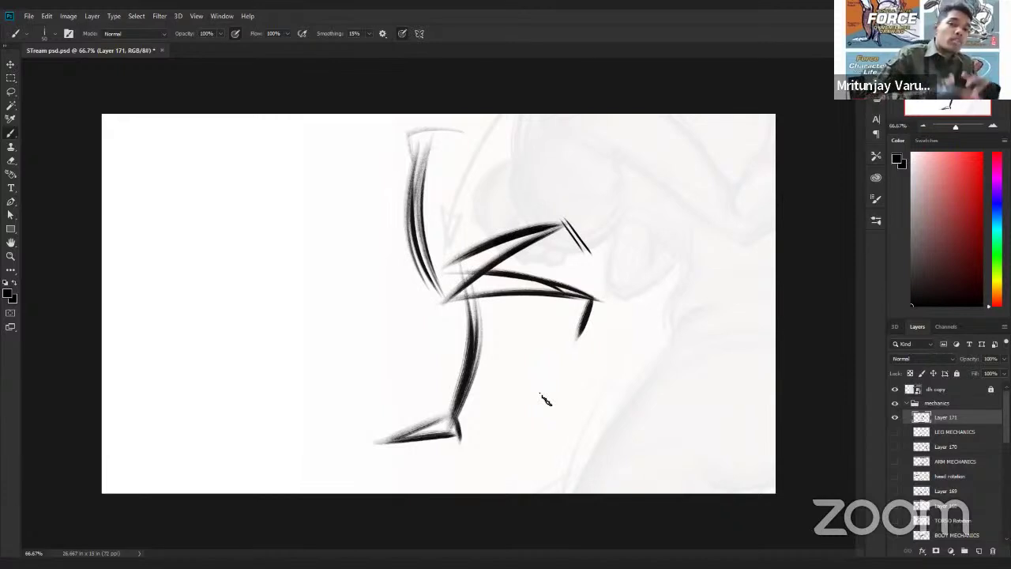
Sketch a small bent arm with shoulder arc and hand left of the leg, with a hooked flow curve around it
mouse_move(286, 182)
mouse_down()
mouse_move(321, 152)
mouse_move(313, 309)
mouse_up()
drag(325, 203, 316, 309)
drag(204, 294, 315, 313)
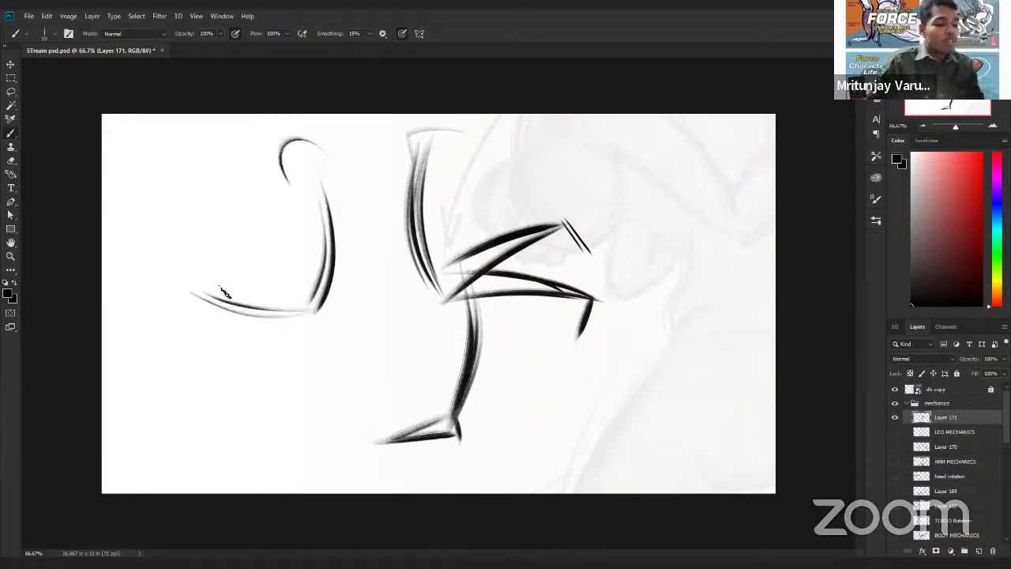
drag(217, 286, 158, 310)
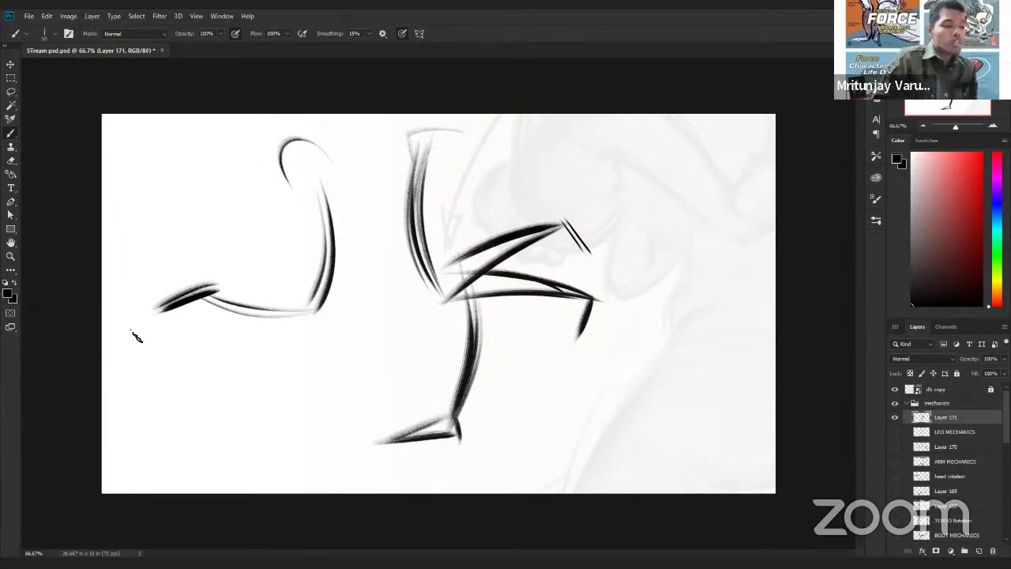
mouse_move(350, 187)
mouse_down()
mouse_move(368, 266)
mouse_move(241, 325)
mouse_up()
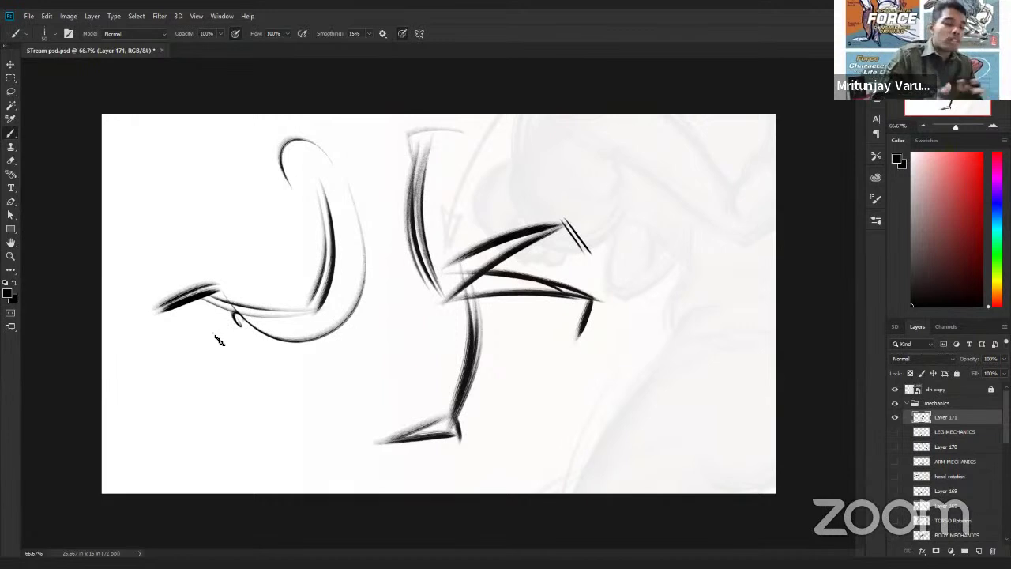
Set the brush colour to red, draw curved strokes behind the thigh, and trace the thigh down to the knee
click(982, 154)
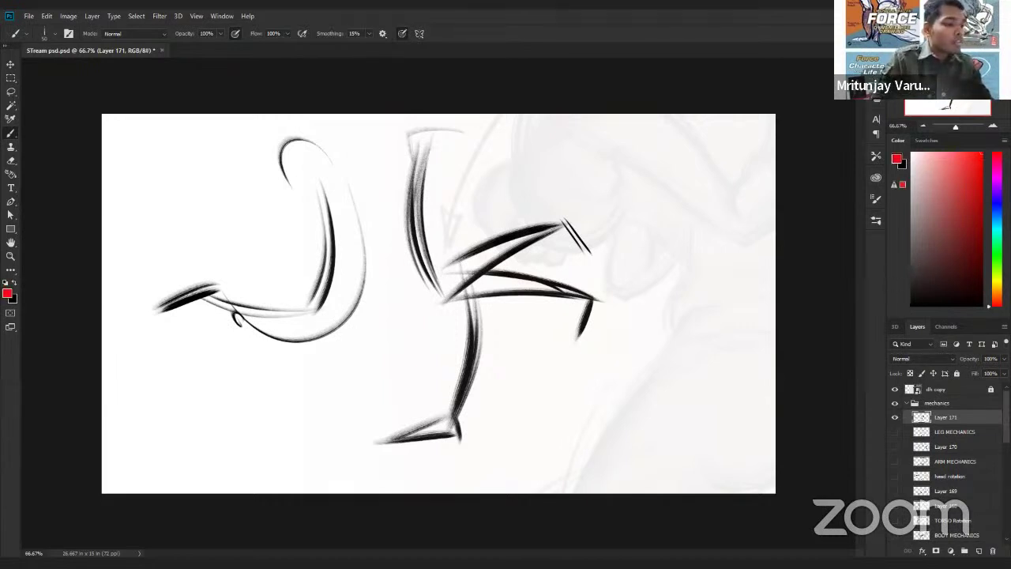
mouse_move(485, 116)
mouse_down()
mouse_move(447, 175)
mouse_move(474, 238)
mouse_up()
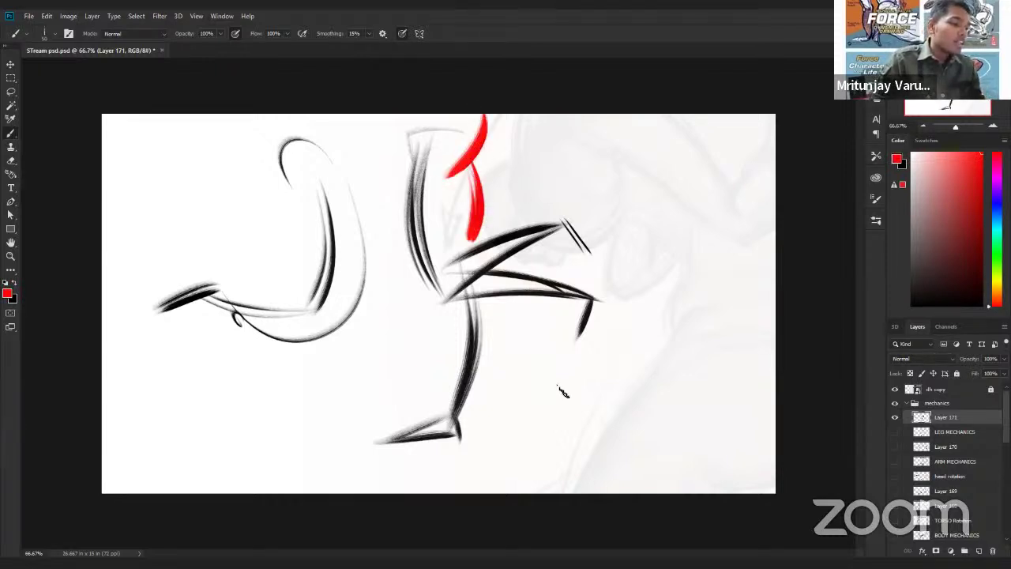
drag(427, 144, 440, 286)
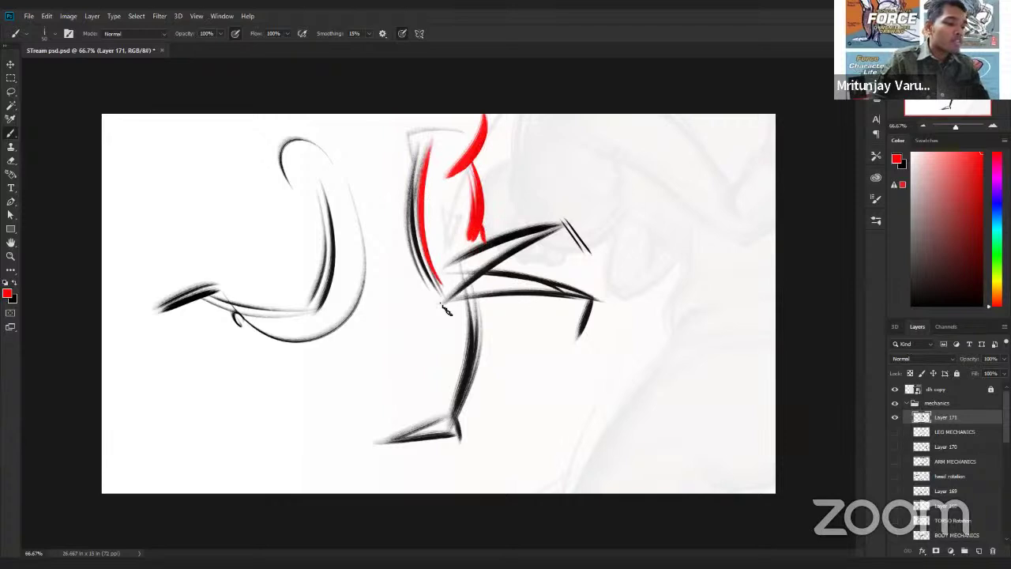
drag(427, 145, 442, 307)
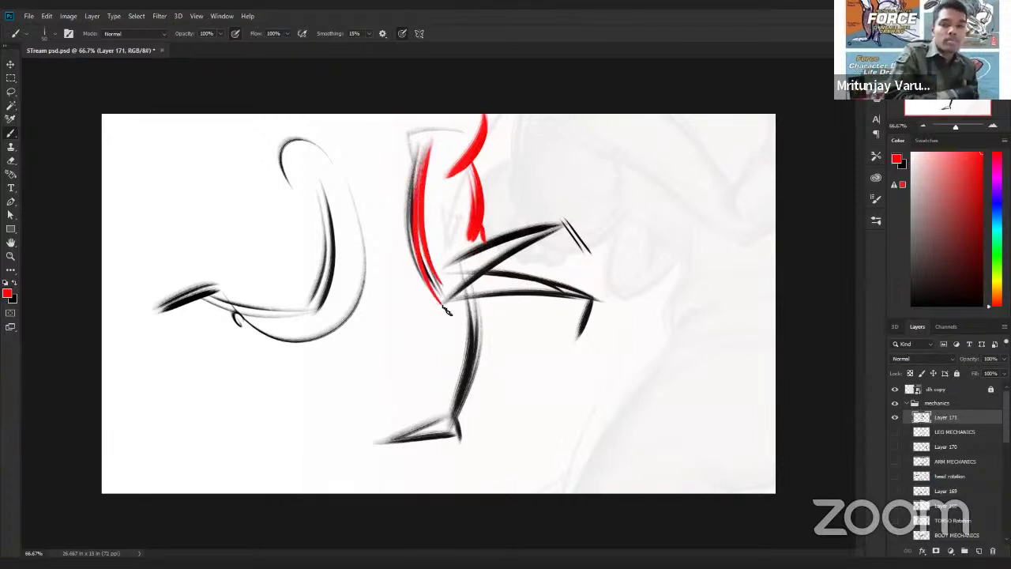
Circle the curve behind the thigh in red and undo all the red strokes on the leg
mouse_move(500, 187)
mouse_down()
mouse_move(478, 228)
mouse_move(452, 176)
mouse_up()
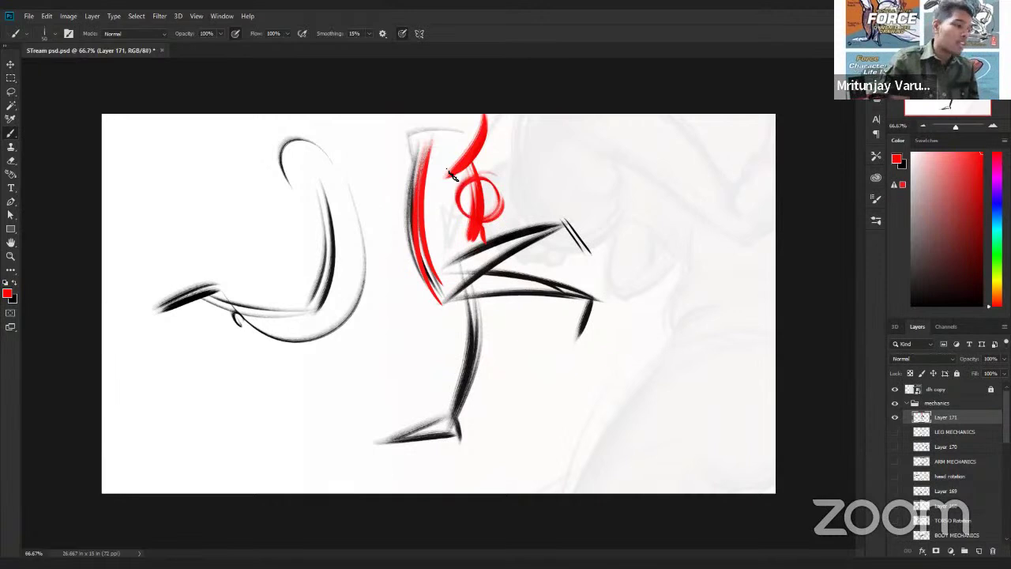
key(ctrl+z)
key(ctrl+z)
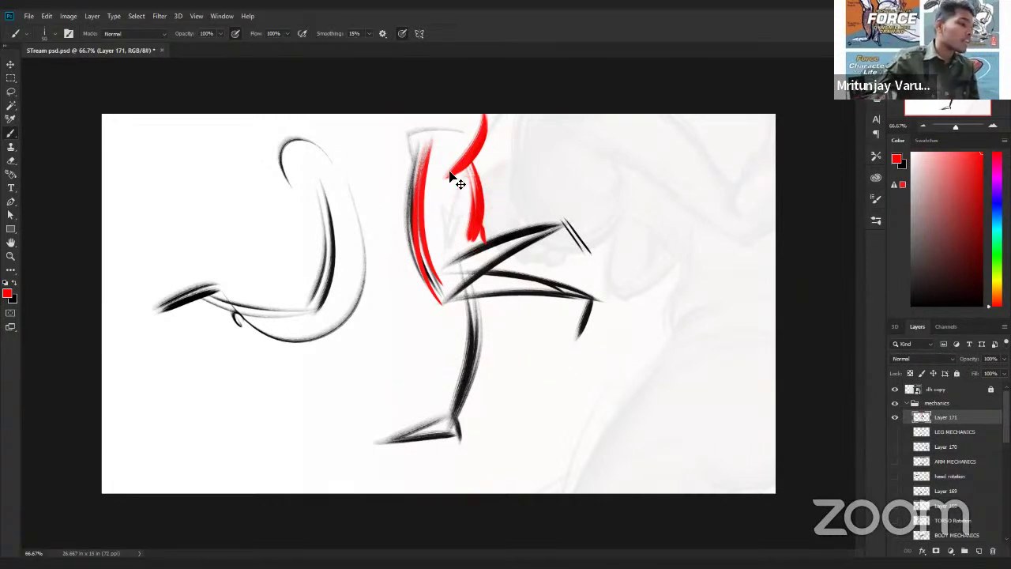
key(ctrl+z)
key(ctrl+z)
key(ctrl+z)
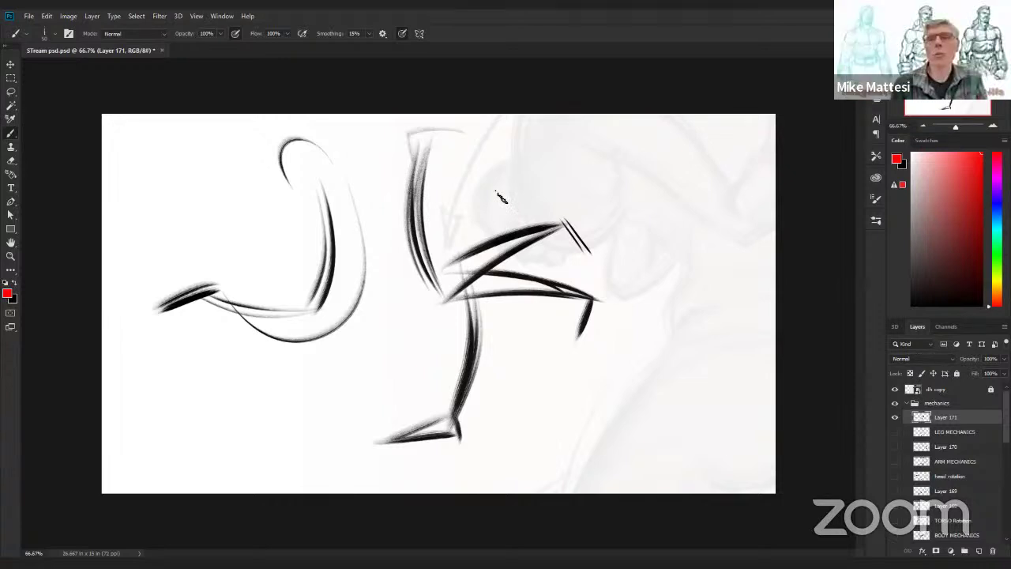
Reset the brush to black and sketch a flat slatted block in perspective below the leg's foot strokes, with front faces and a small slot
key(d)
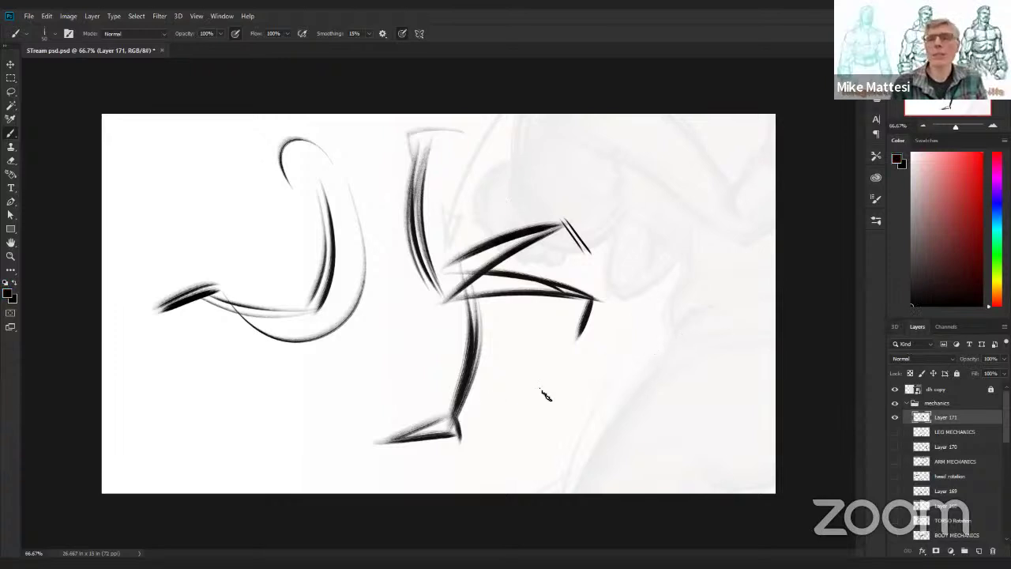
mouse_move(512, 416)
mouse_down()
mouse_move(685, 335)
mouse_move(659, 350)
mouse_move(693, 350)
mouse_move(689, 394)
mouse_up()
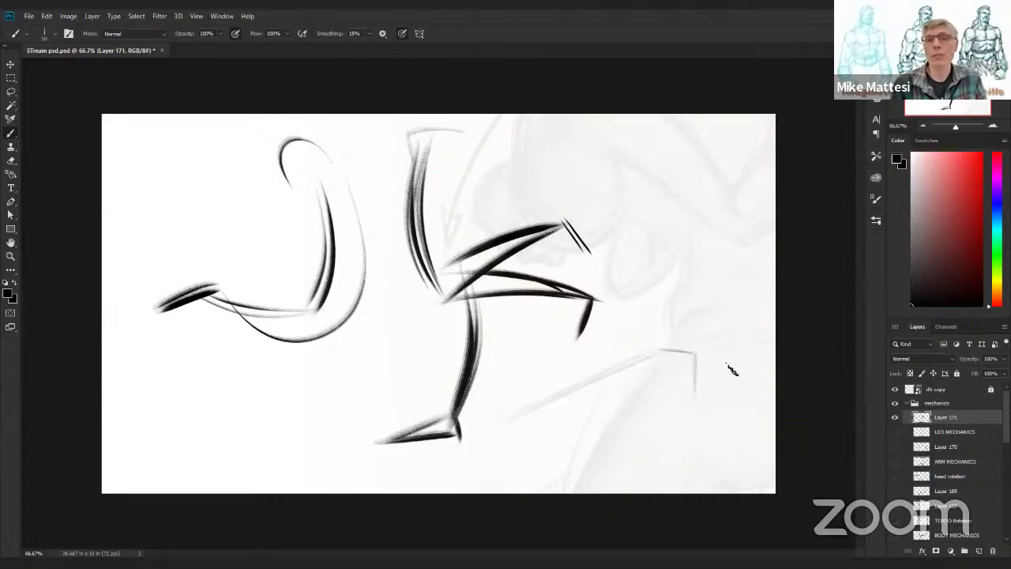
mouse_move(570, 424)
mouse_down()
mouse_move(499, 460)
mouse_move(696, 375)
mouse_move(586, 441)
mouse_move(701, 370)
mouse_move(554, 464)
mouse_move(616, 437)
mouse_move(501, 401)
mouse_move(577, 432)
mouse_move(567, 460)
mouse_up()
mouse_move(525, 414)
mouse_down()
mouse_move(527, 448)
mouse_move(555, 460)
mouse_up()
mouse_move(684, 373)
mouse_down()
mouse_move(720, 384)
mouse_move(719, 396)
mouse_move(602, 485)
mouse_up()
drag(732, 382, 615, 470)
mouse_move(685, 354)
mouse_down()
mouse_move(774, 366)
mouse_move(701, 460)
mouse_up()
drag(774, 377, 684, 463)
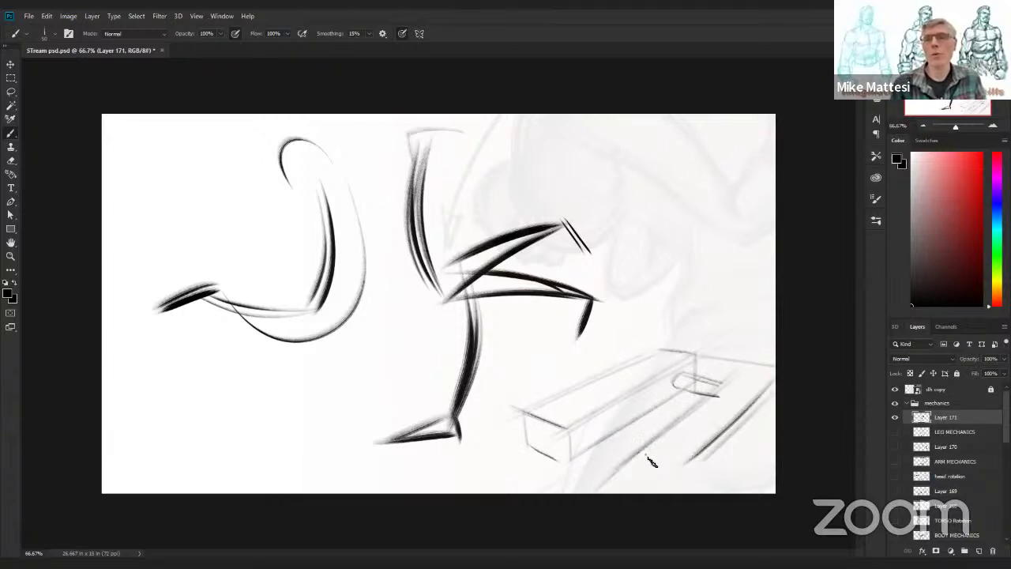
drag(545, 422, 677, 473)
mouse_move(607, 447)
mouse_down()
mouse_move(683, 476)
mouse_move(631, 488)
mouse_move(678, 494)
mouse_up()
mouse_move(743, 441)
mouse_down()
mouse_move(773, 411)
mouse_move(682, 469)
mouse_up()
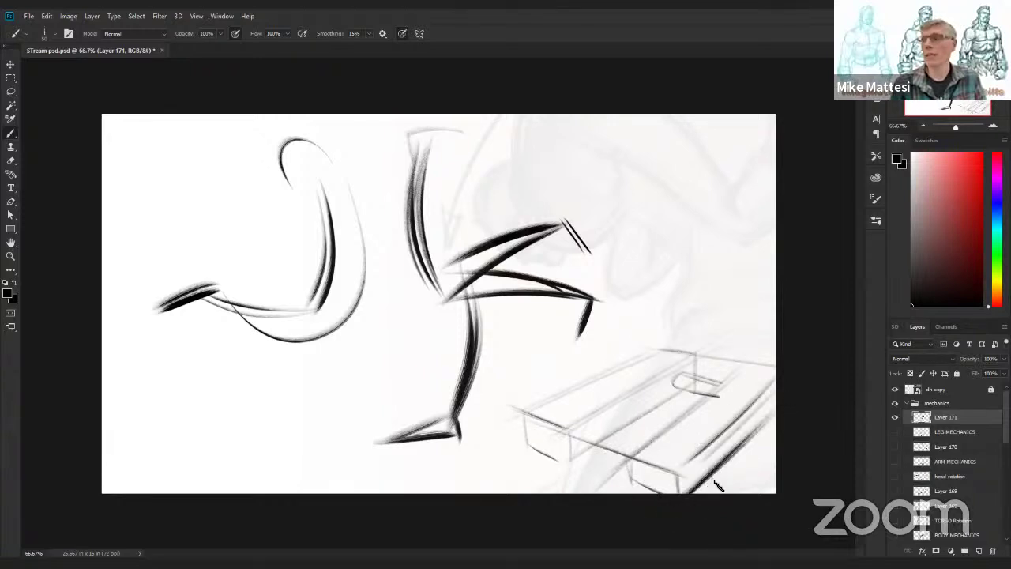
drag(594, 343, 595, 381)
mouse_move(594, 341)
mouse_down()
mouse_move(641, 345)
mouse_move(716, 391)
mouse_up()
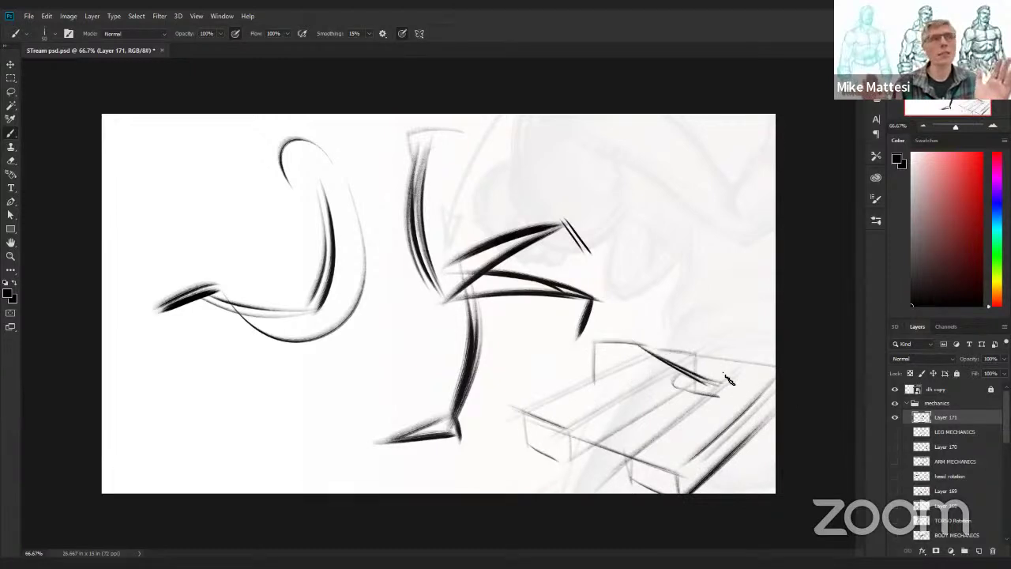
drag(645, 348, 695, 378)
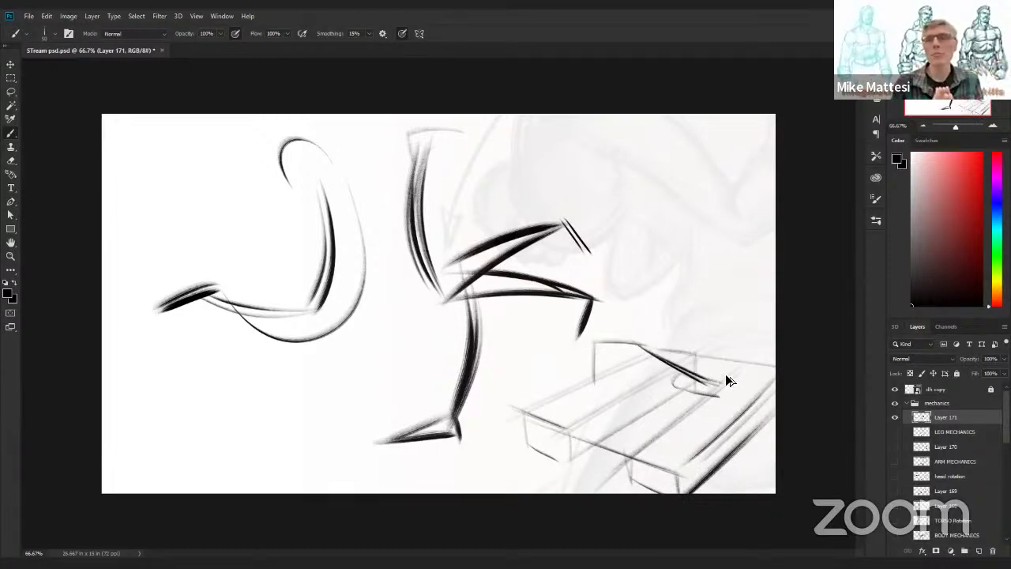
key(ctrl+z)
key(ctrl+z)
key(ctrl+z)
key(ctrl+z)
key(ctrl+z)
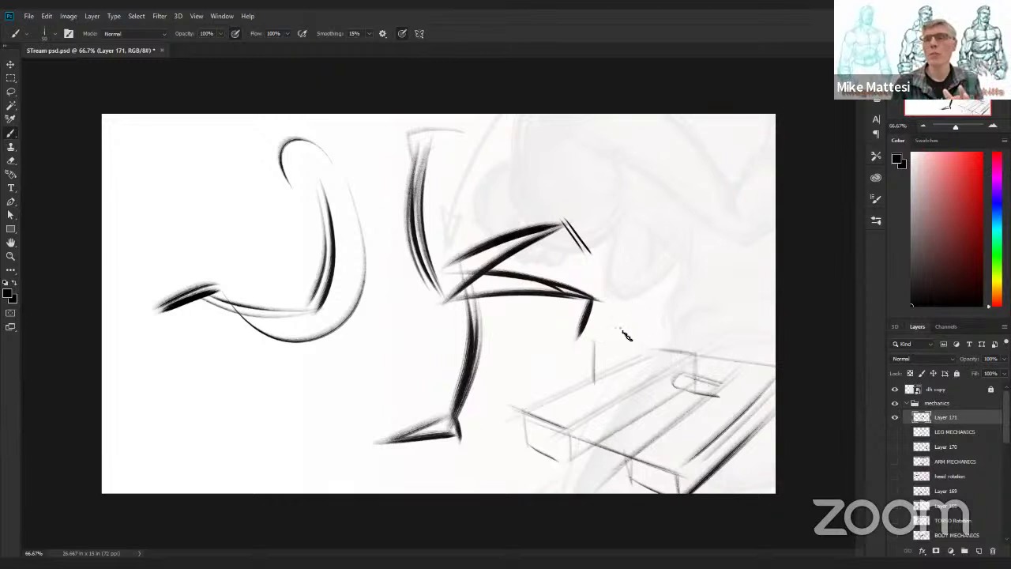
Sketch a tilted box-shaped lever with a square end and long edges running down into the block's slot
mouse_move(607, 326)
mouse_down()
mouse_move(648, 338)
mouse_move(643, 371)
mouse_up()
drag(596, 366, 722, 374)
drag(636, 367, 715, 401)
drag(601, 367, 700, 403)
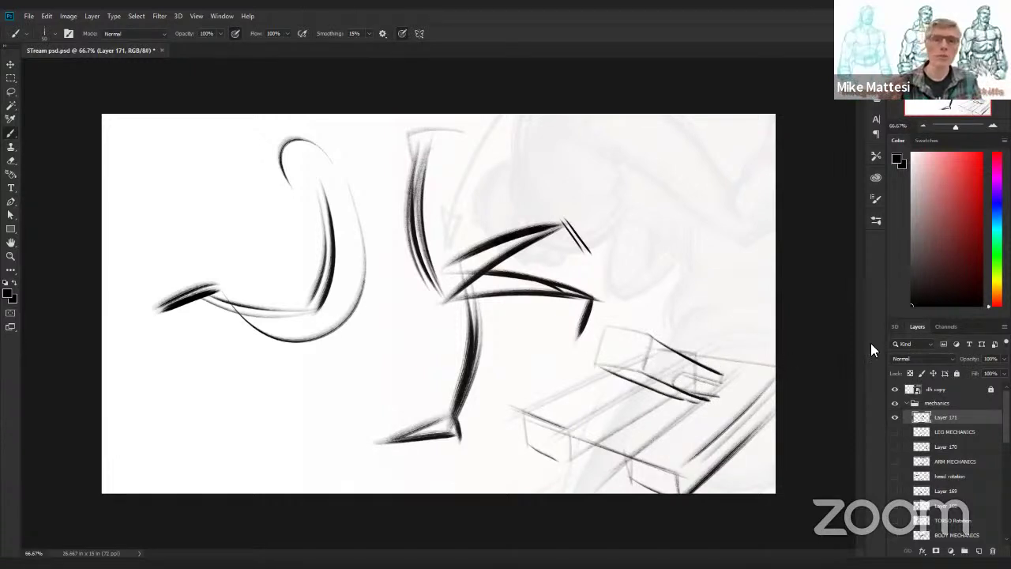
Draw one outlined arrow pointing up above the lever and a smaller one pointing down below it
mouse_move(664, 326)
mouse_down()
mouse_move(684, 281)
mouse_move(723, 294)
mouse_up()
drag(723, 294, 697, 342)
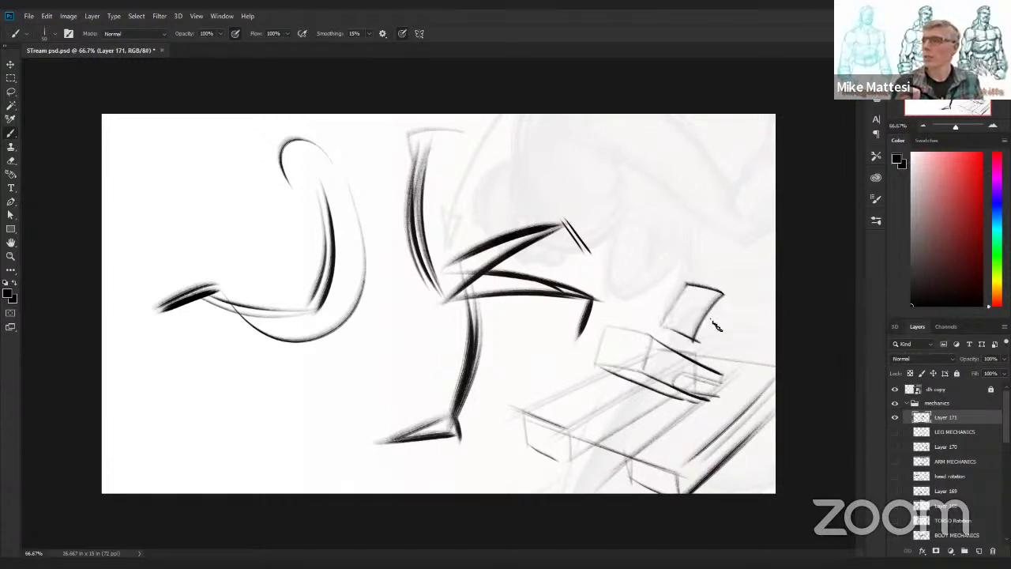
mouse_move(672, 280)
mouse_down()
mouse_move(731, 264)
mouse_move(741, 300)
mouse_up()
mouse_move(648, 397)
mouse_down()
mouse_move(614, 399)
mouse_move(635, 432)
mouse_up()
drag(615, 428, 650, 433)
drag(606, 428, 631, 447)
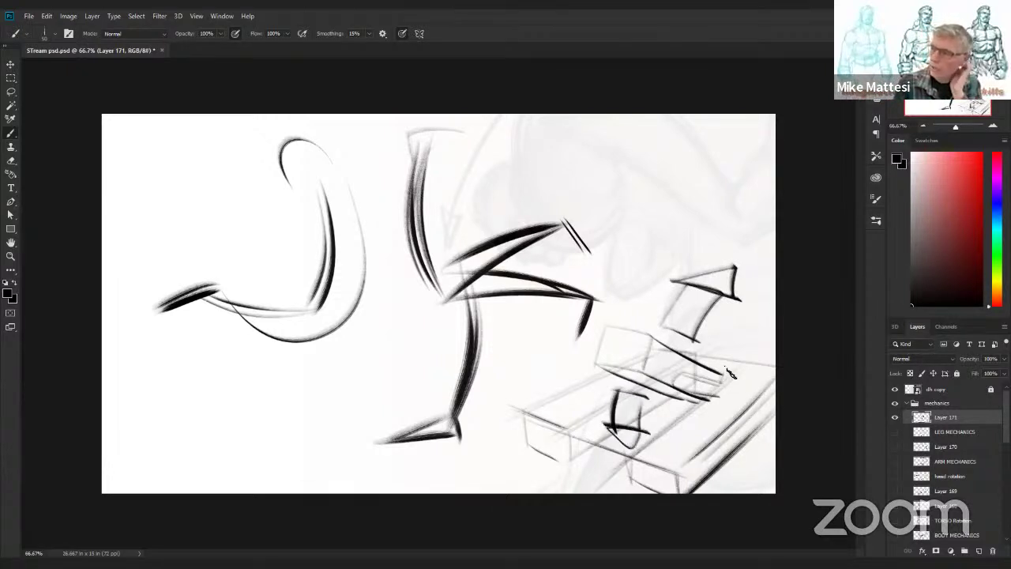
drag(624, 187, 668, 184)
mouse_move(649, 185)
mouse_down()
mouse_move(697, 179)
mouse_move(712, 190)
mouse_move(716, 178)
mouse_move(708, 197)
mouse_move(654, 208)
mouse_move(735, 196)
mouse_up()
drag(640, 207, 739, 206)
key(z)
mouse_move(759, 404)
mouse_down()
mouse_move(733, 389)
mouse_move(601, 375)
mouse_move(596, 399)
mouse_move(621, 397)
mouse_move(611, 389)
mouse_move(624, 434)
mouse_up()
key(b)
drag(633, 396, 642, 419)
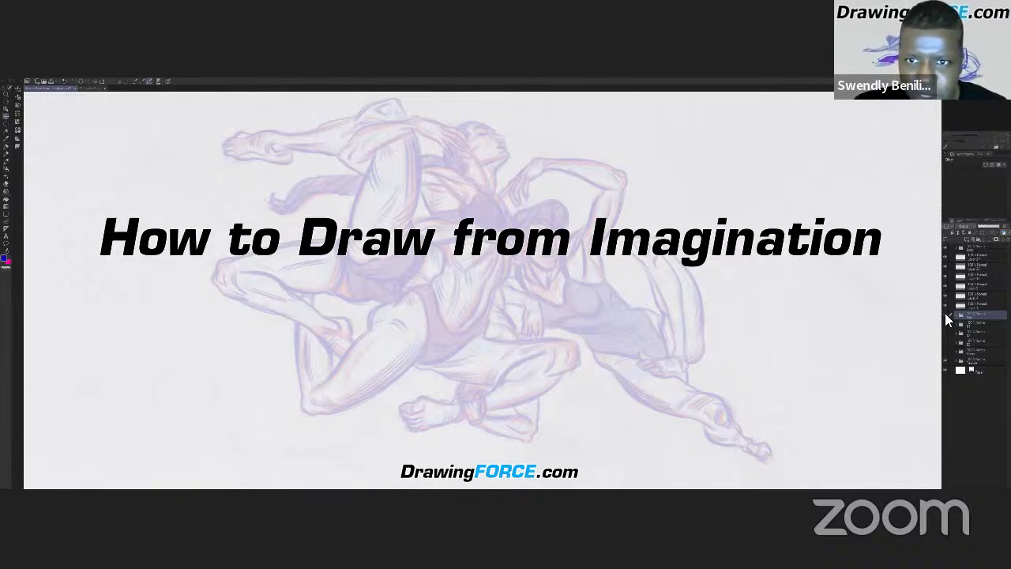
Hide the How to Draw from Imagination title folder and show the General Porportions front and side view diagram
click(946, 315)
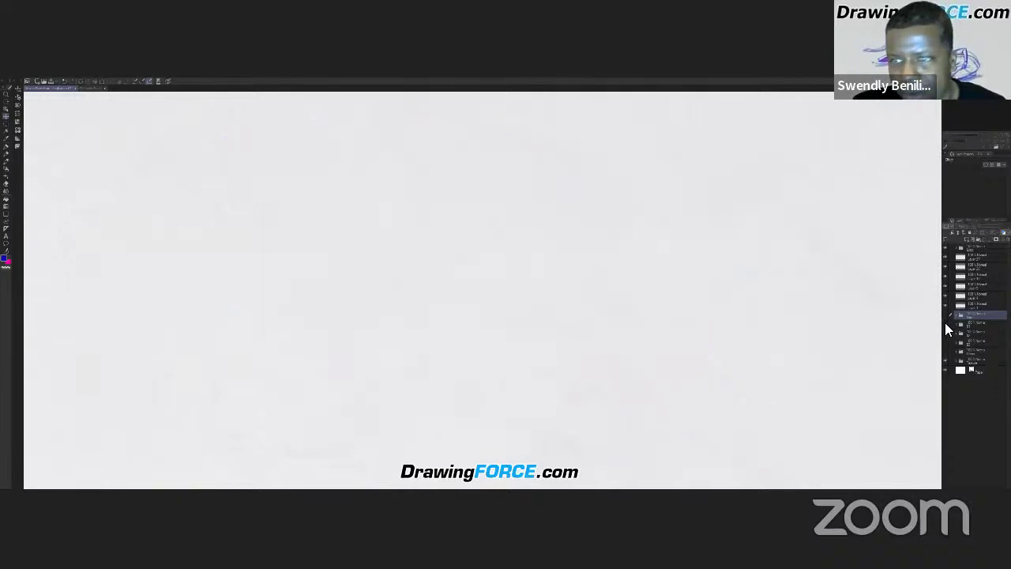
click(945, 324)
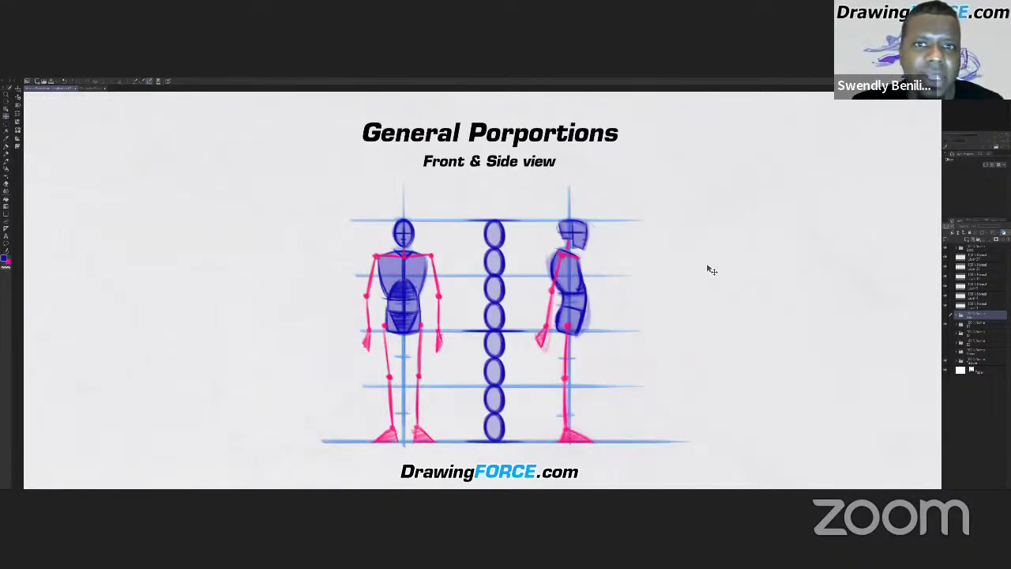
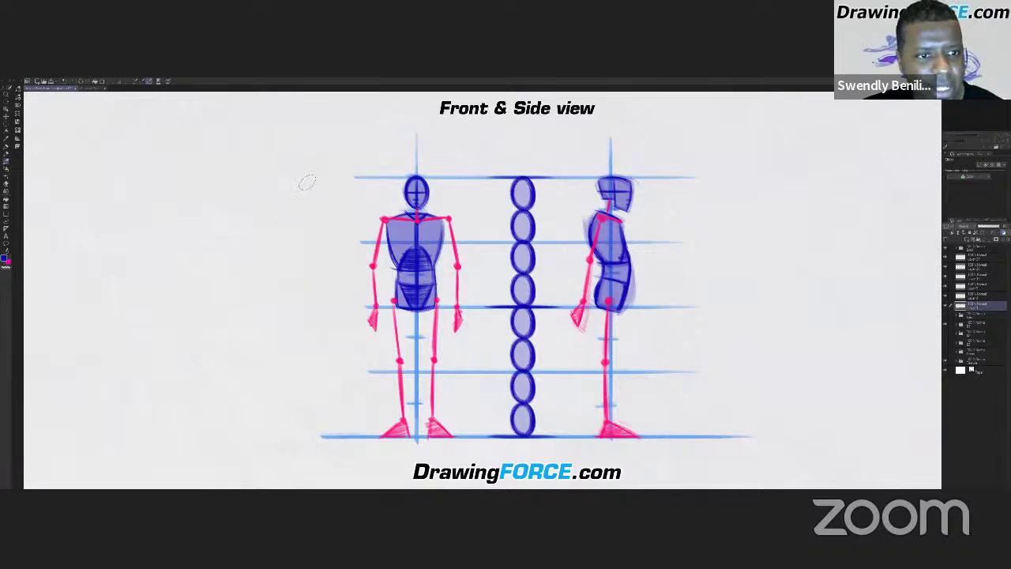
Draw a full-height vertical line beside the front-view figure with end ticks, a middle mark and quarter marks
drag(307, 183, 322, 434)
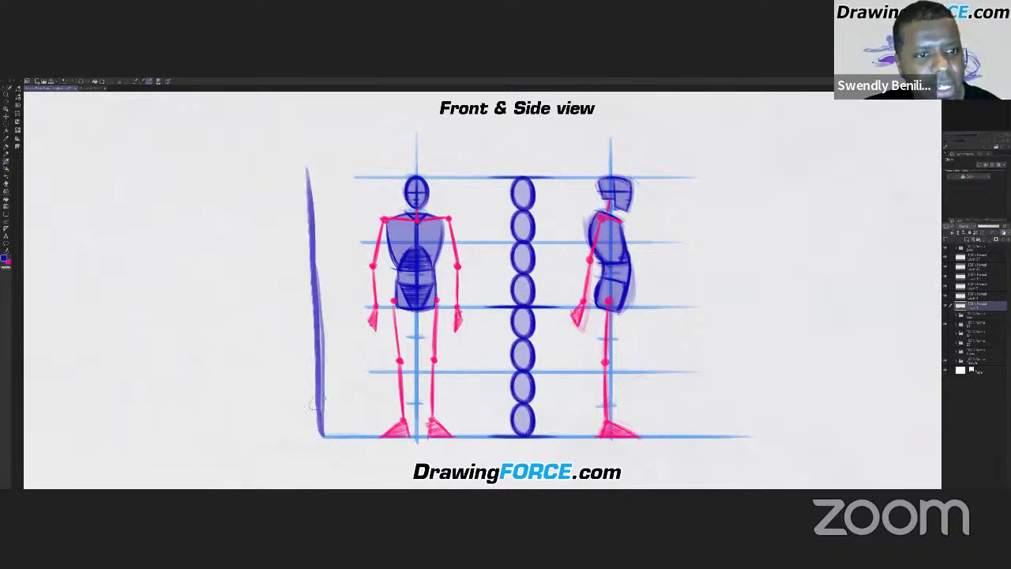
mouse_move(294, 177)
mouse_down()
mouse_move(323, 177)
mouse_move(295, 175)
mouse_up()
drag(307, 436, 330, 436)
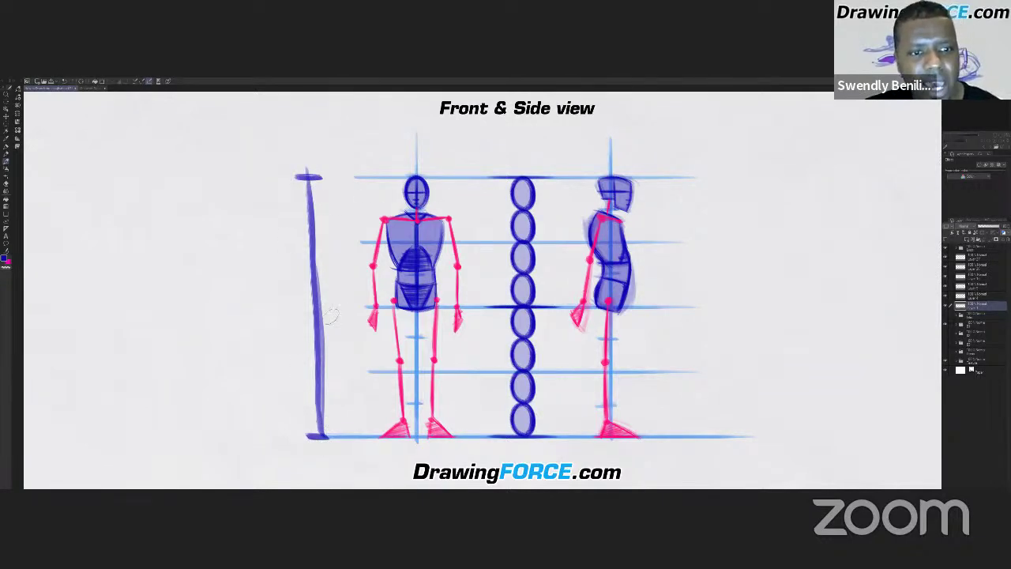
mouse_move(300, 310)
mouse_down()
mouse_move(331, 309)
mouse_move(304, 310)
mouse_up()
drag(326, 242, 299, 242)
mouse_move(332, 362)
mouse_down()
mouse_move(330, 376)
mouse_move(305, 375)
mouse_up()
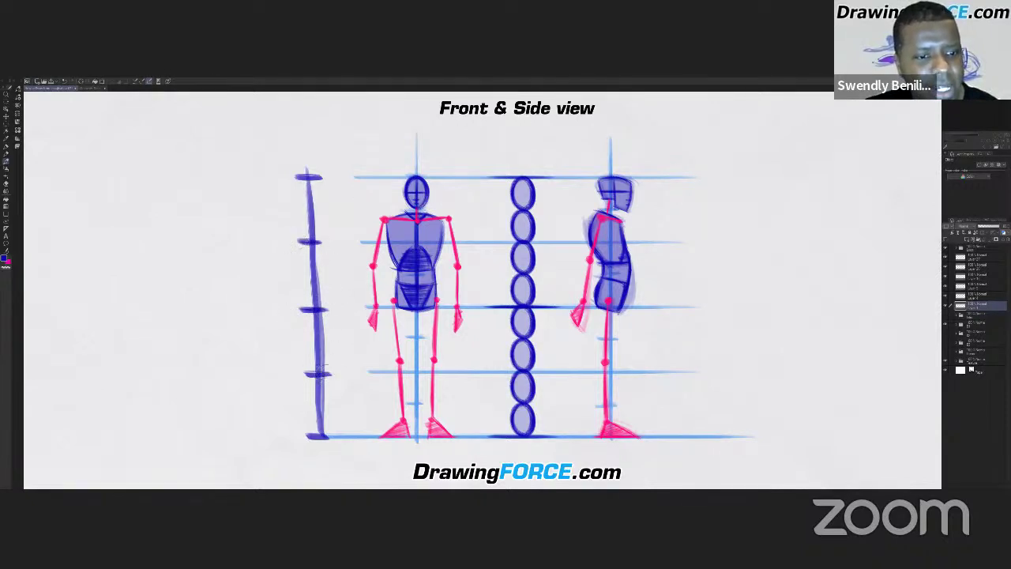
Add eighth marks to the measuring line, loop an ellipse around its upper marks, and clear the annotations
drag(327, 339, 307, 338)
drag(331, 408, 310, 408)
drag(321, 274, 303, 274)
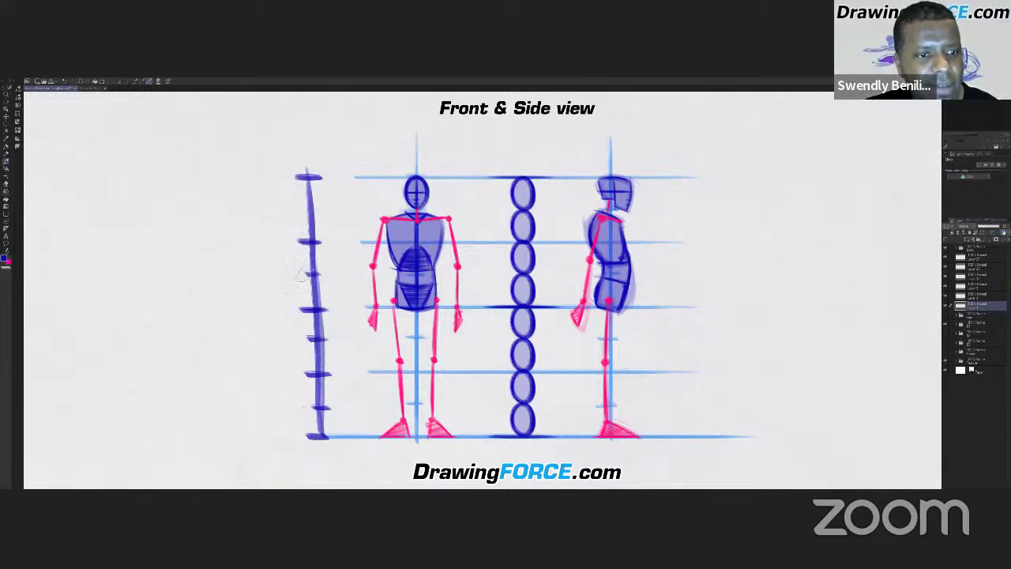
drag(304, 212, 245, 241)
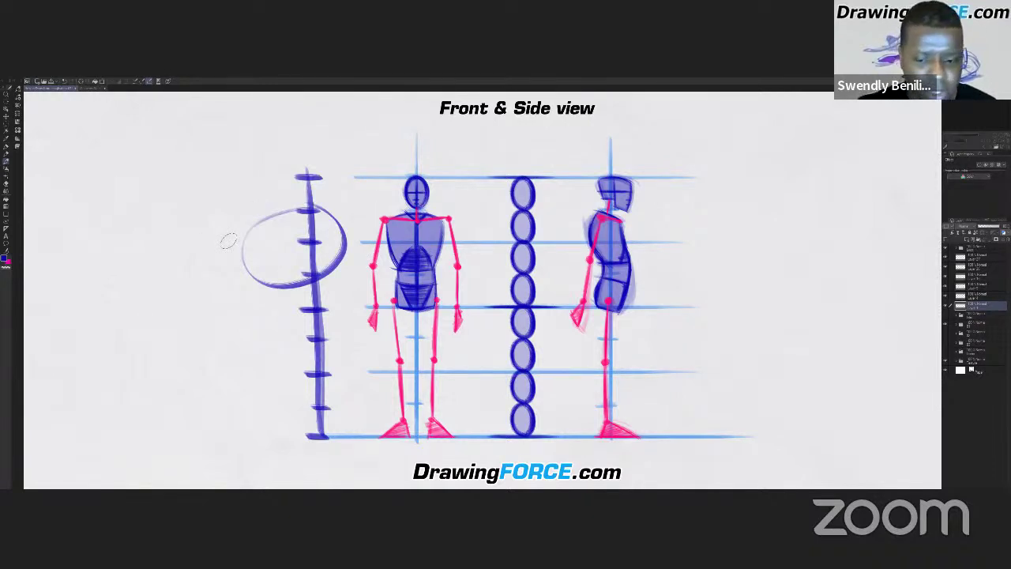
key(Delete)
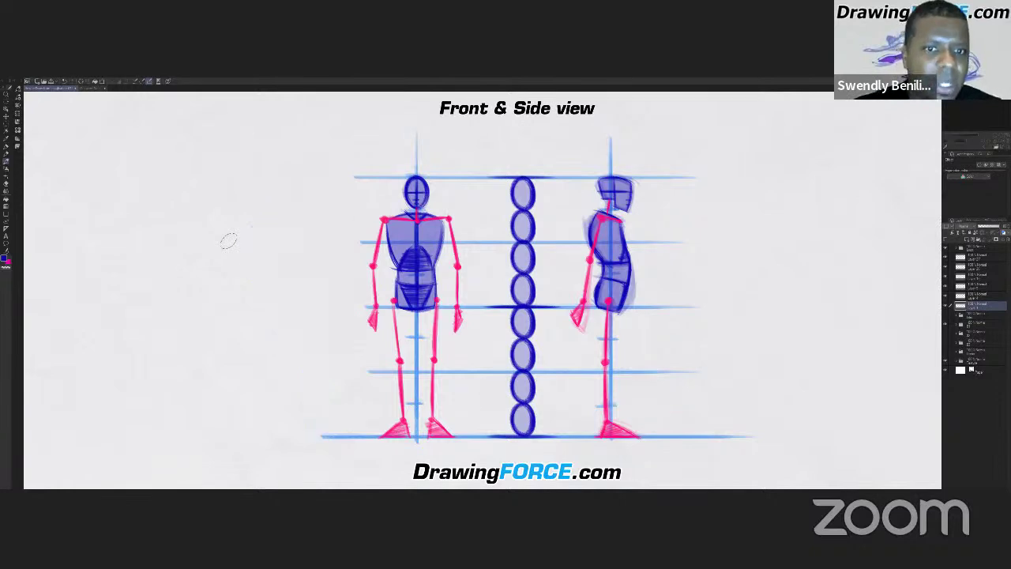
Switch the brush to pink and mark the front-view figure's crotch, head top, hip line and ground line
scroll(550, 232, up, 2)
drag(546, 250, 550, 226)
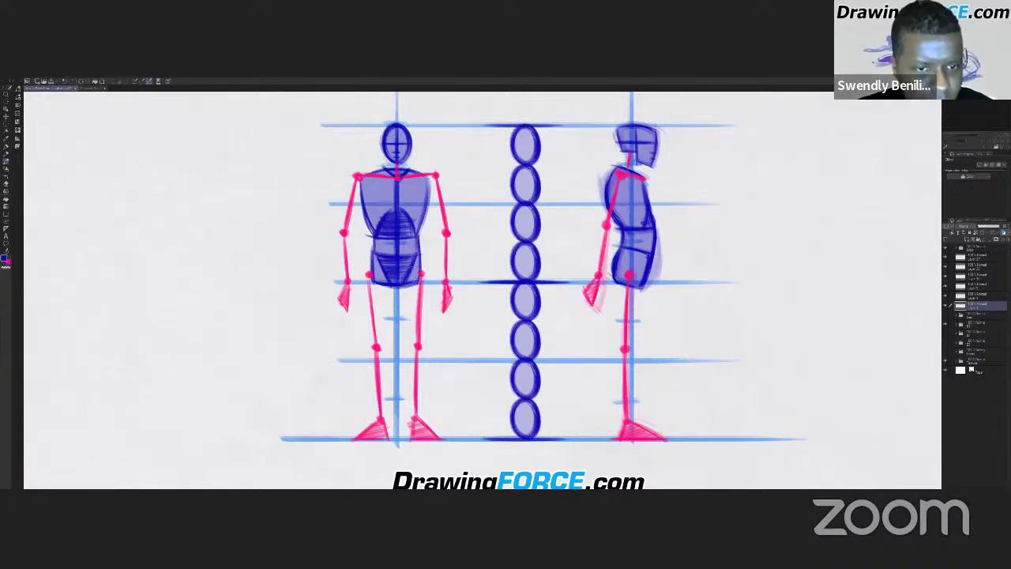
key(x)
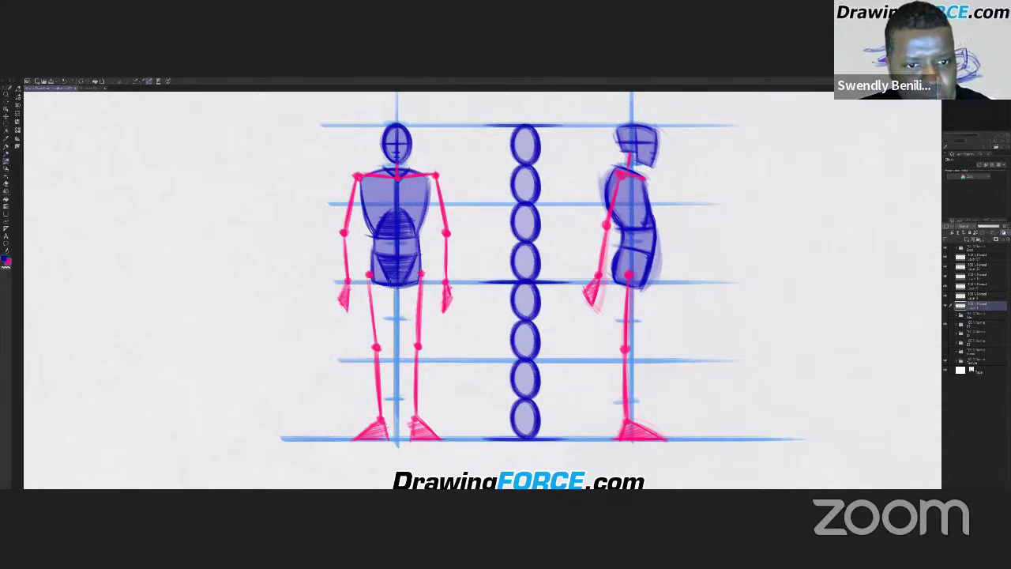
drag(402, 278, 390, 281)
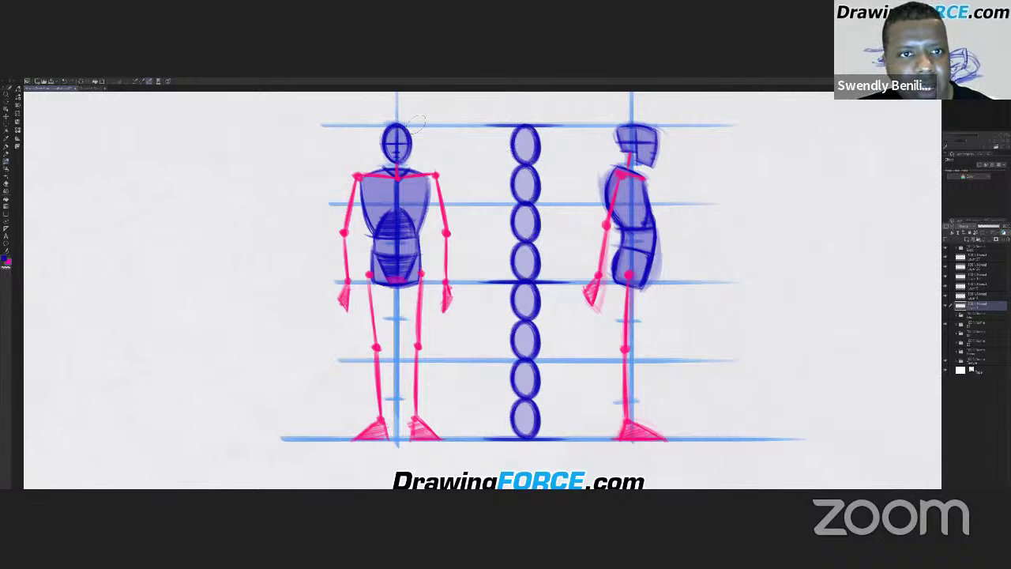
mouse_move(417, 122)
mouse_down()
mouse_move(355, 125)
mouse_move(426, 125)
mouse_move(362, 125)
mouse_up()
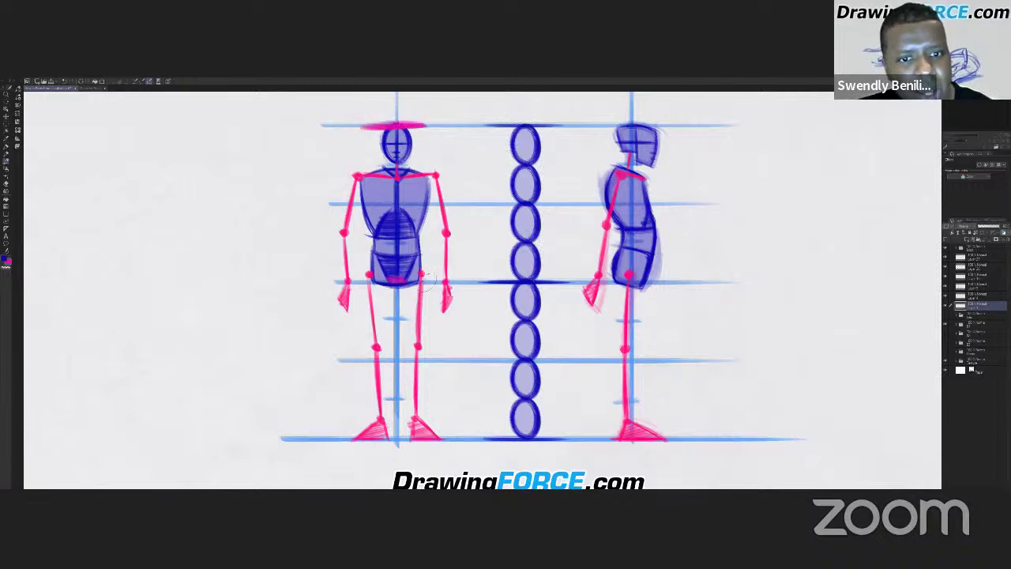
drag(433, 282, 365, 283)
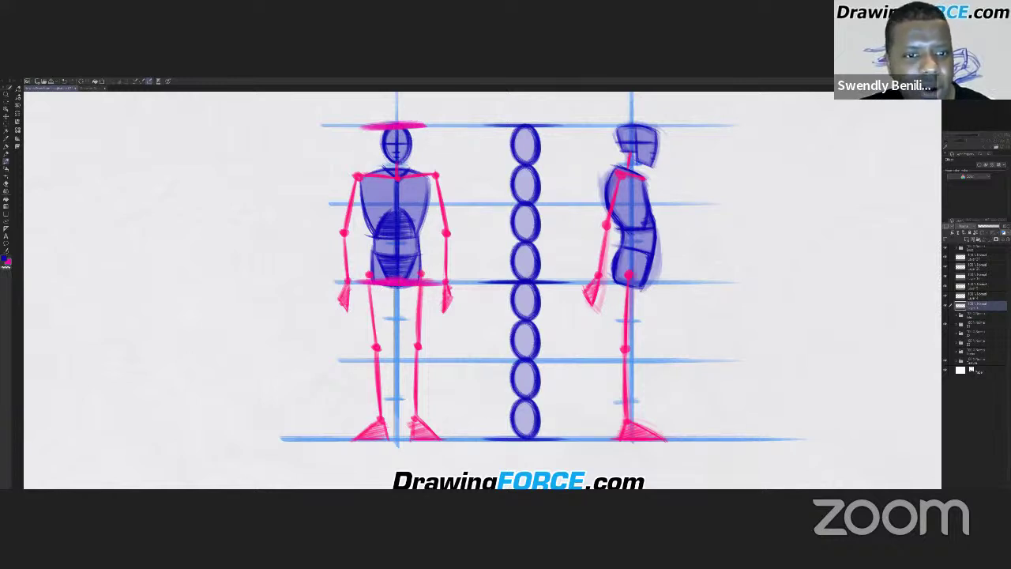
drag(457, 437, 330, 441)
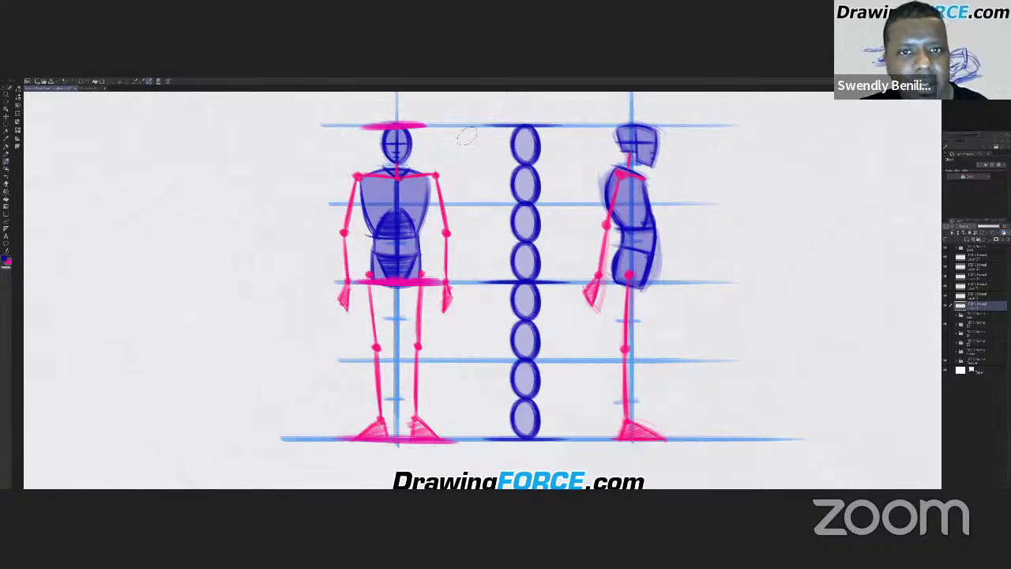
Draw pink double-headed arrows from head to crotch and crotch to feet beside the front-view figure, and clear the pink annotations
drag(465, 130, 471, 292)
mouse_move(457, 144)
mouse_down()
mouse_move(468, 130)
mouse_move(474, 140)
mouse_up()
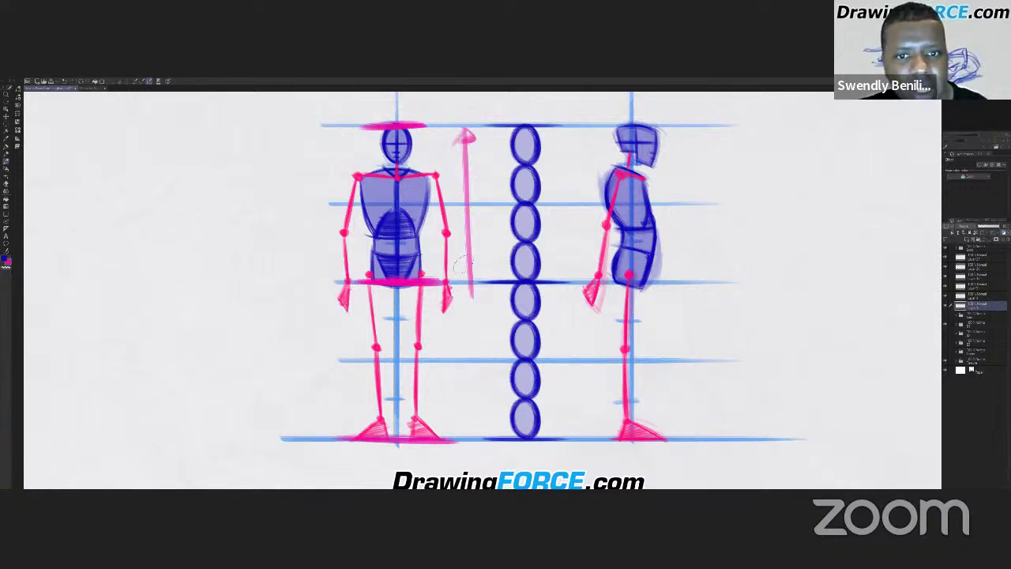
mouse_move(459, 264)
mouse_down()
mouse_move(471, 280)
mouse_move(472, 387)
mouse_up()
drag(472, 289, 475, 423)
drag(474, 364, 476, 424)
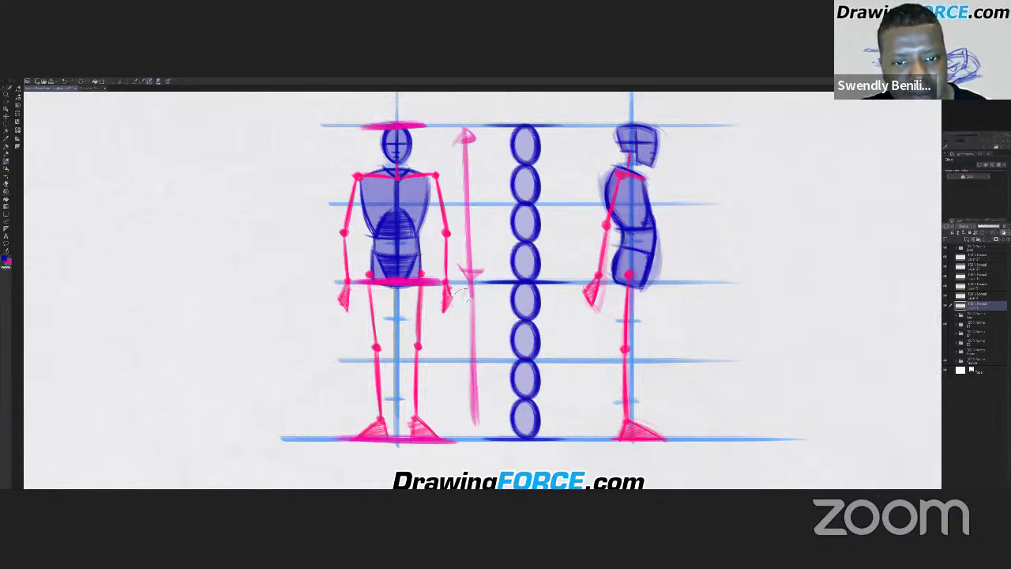
drag(464, 296, 473, 288)
drag(474, 287, 479, 296)
drag(476, 399, 478, 434)
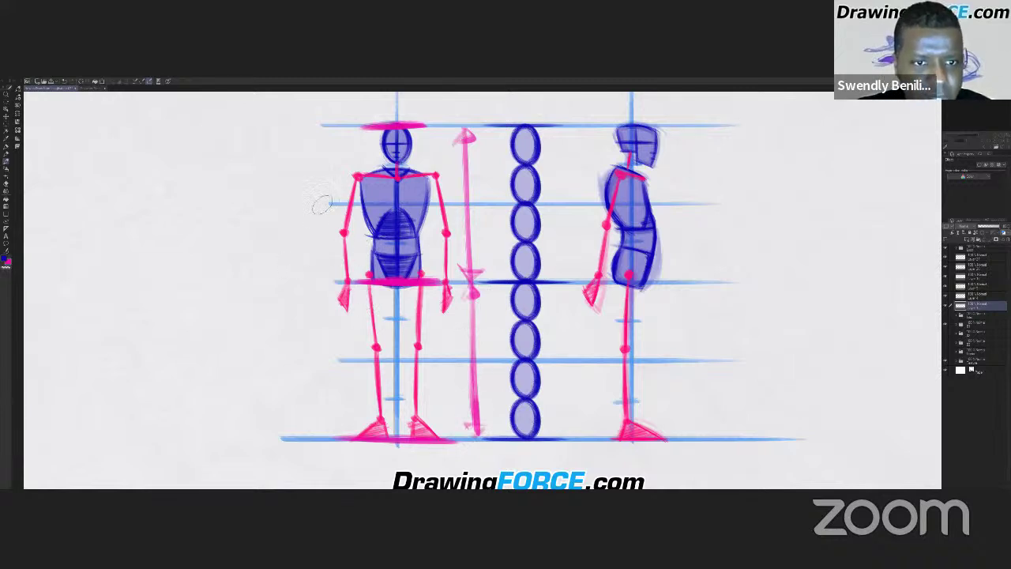
key(Delete)
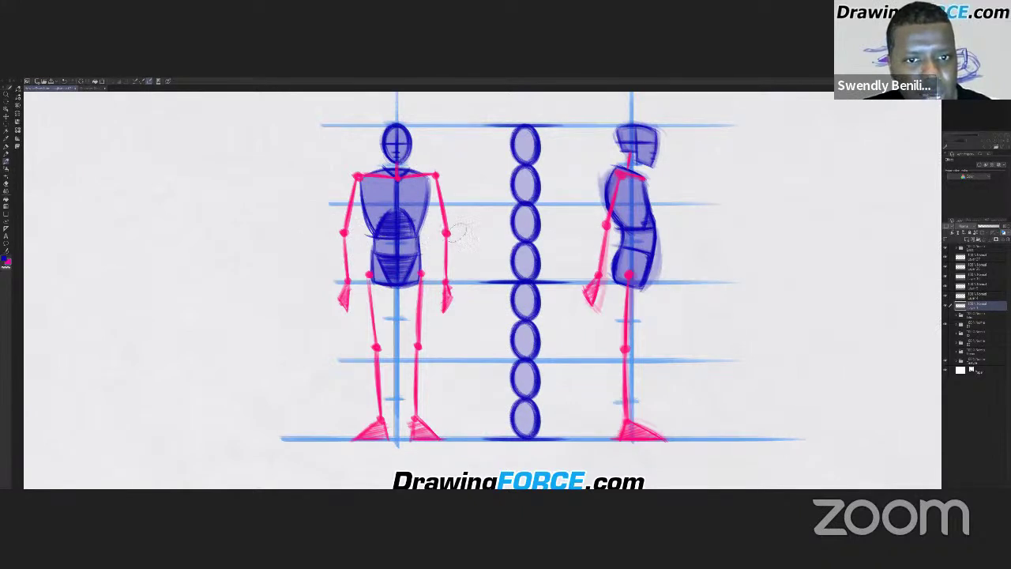
Draw pink horizontal lines across the front-view figure at elbow, wrist and fingertip level, mark both thighs with dots, and undo the marks
mouse_move(318, 236)
mouse_down()
mouse_move(466, 237)
mouse_move(360, 239)
mouse_up()
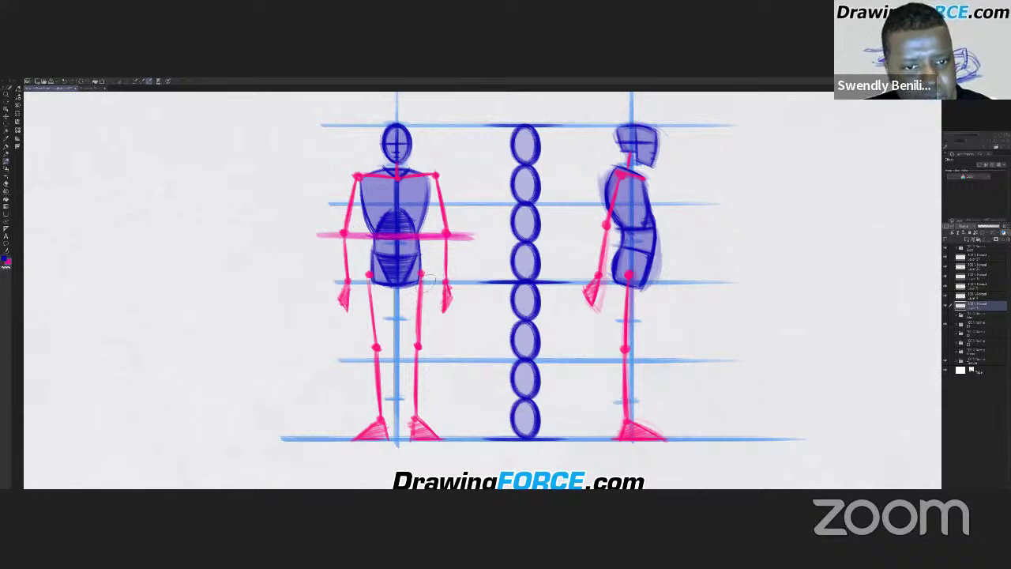
drag(459, 282, 327, 281)
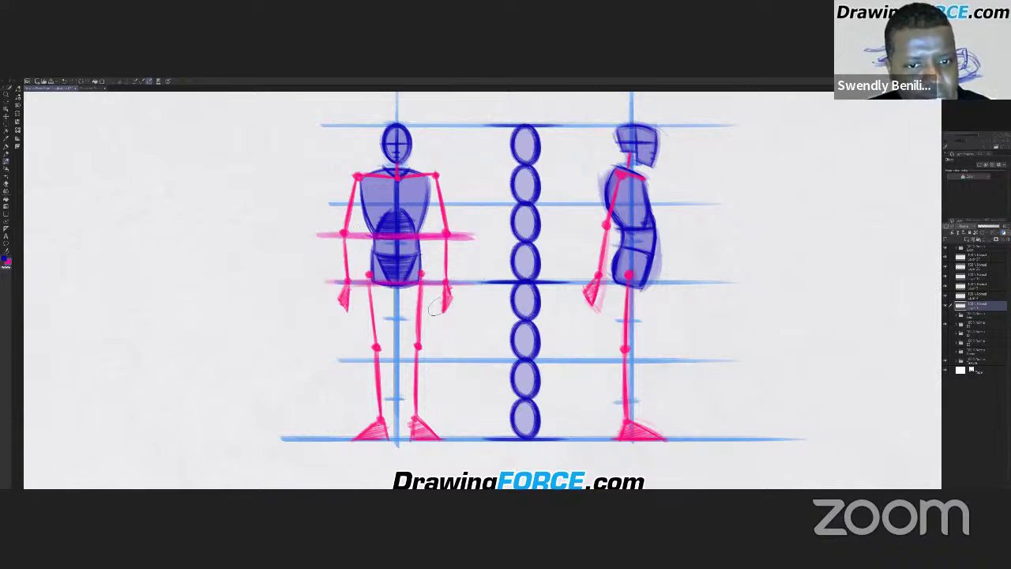
mouse_move(457, 312)
mouse_down()
mouse_move(333, 313)
mouse_move(474, 313)
mouse_up()
click(420, 314)
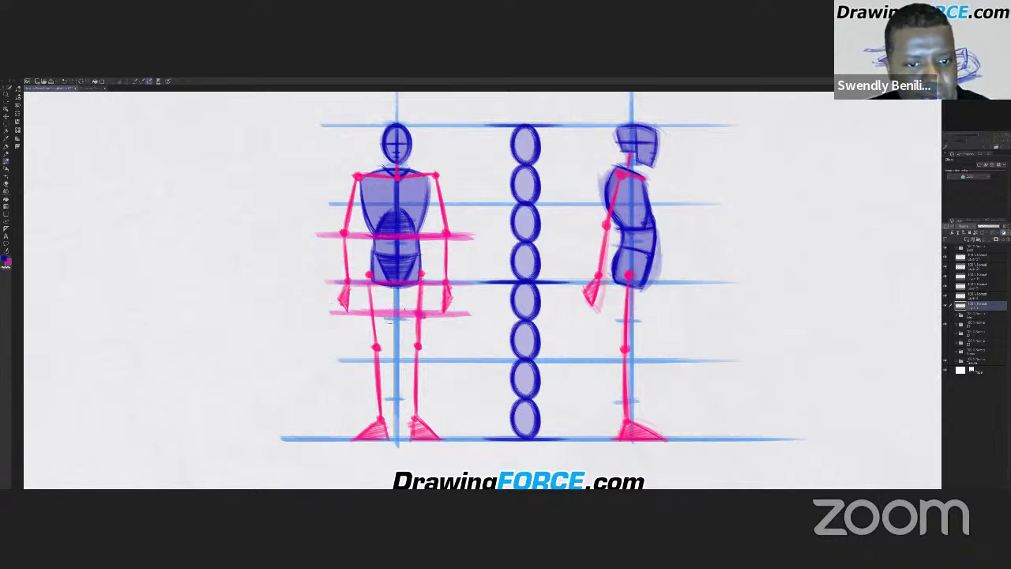
click(372, 313)
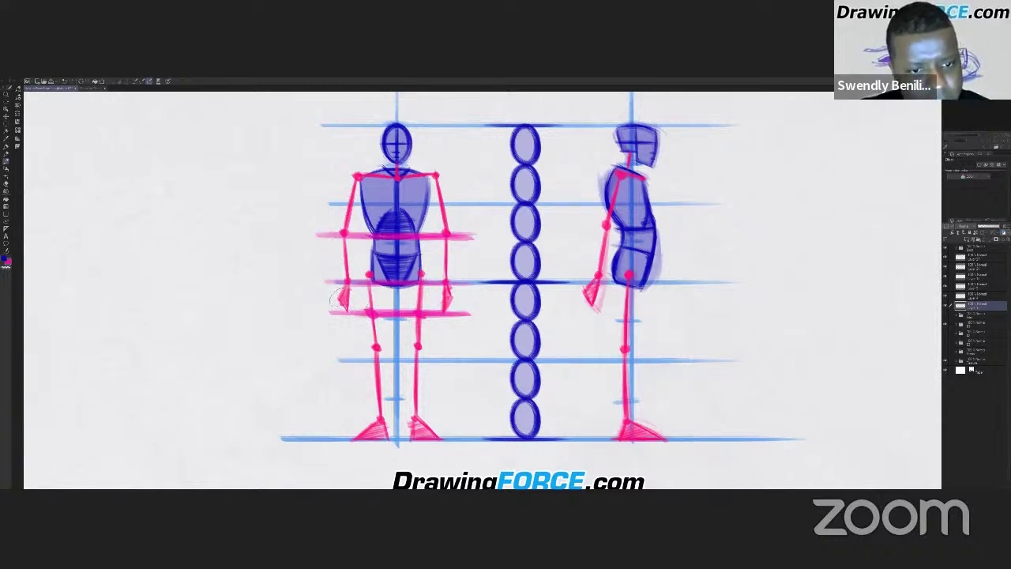
key(ctrl+z)
key(ctrl+z)
key(ctrl+z)
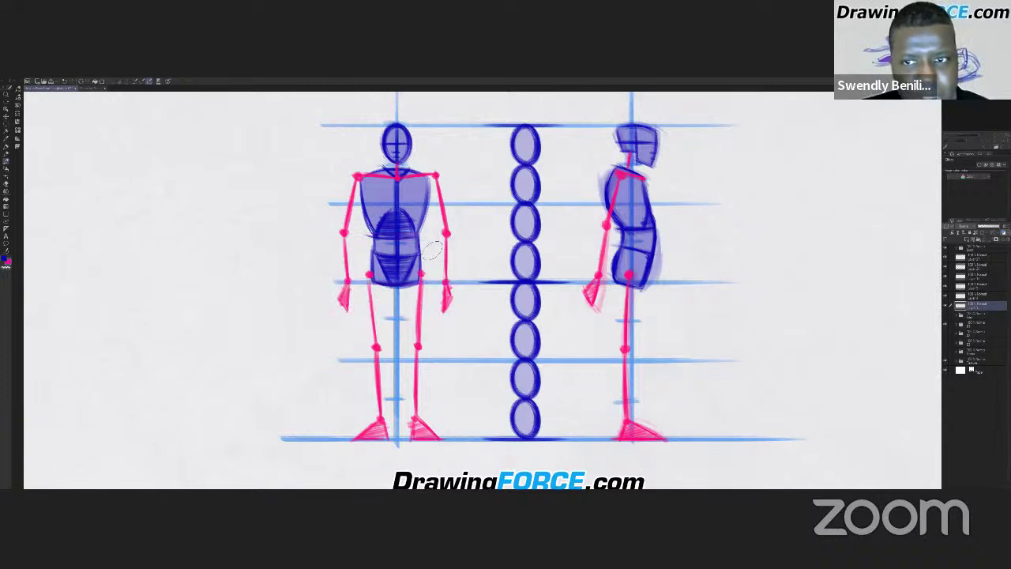
Switch the brush to blue, draw head-sized ovals on both sides of the front-view head with a chin line, and undo them
drag(476, 232, 474, 246)
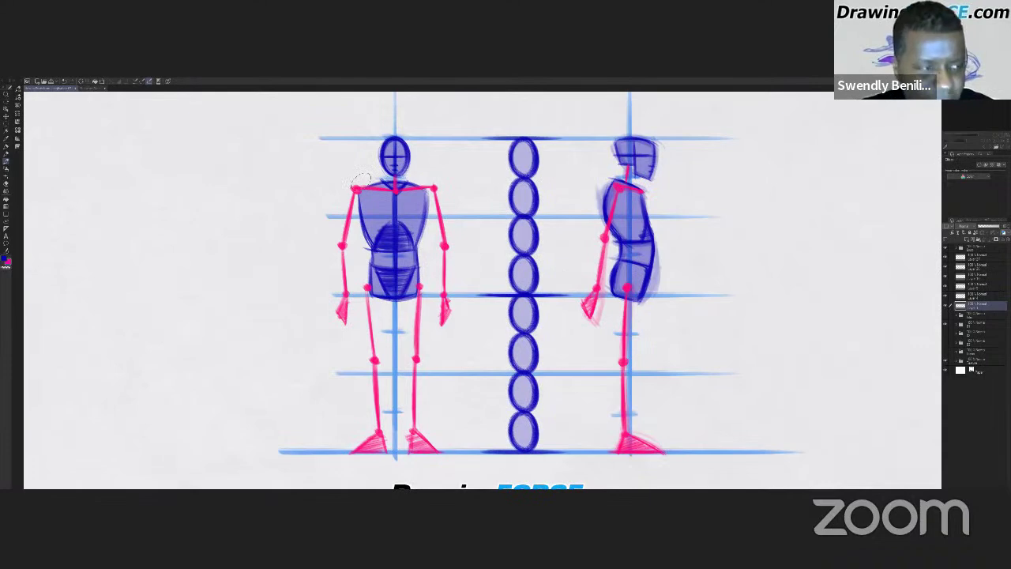
key(x)
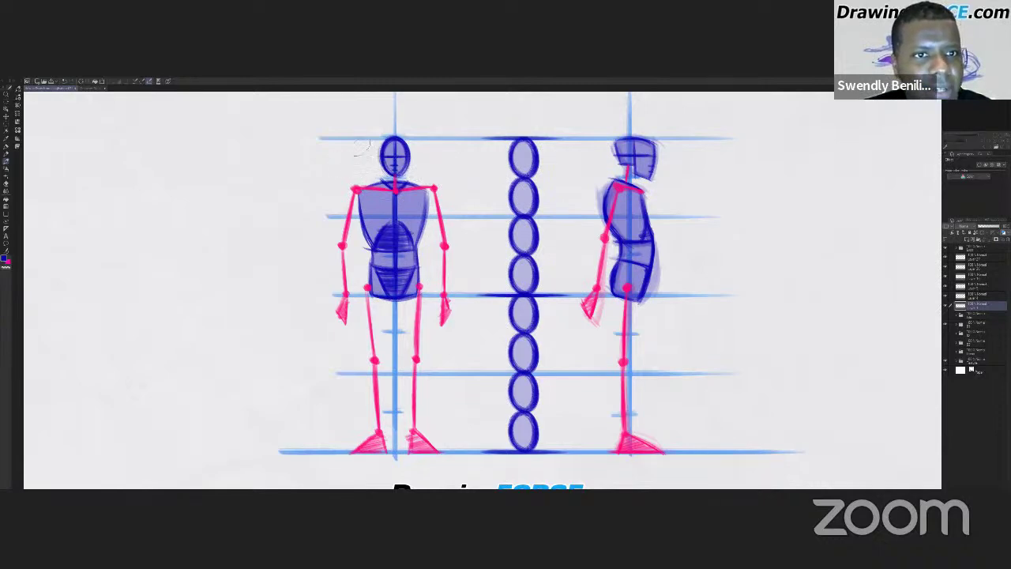
mouse_move(373, 167)
mouse_down()
mouse_move(349, 163)
mouse_move(355, 158)
mouse_up()
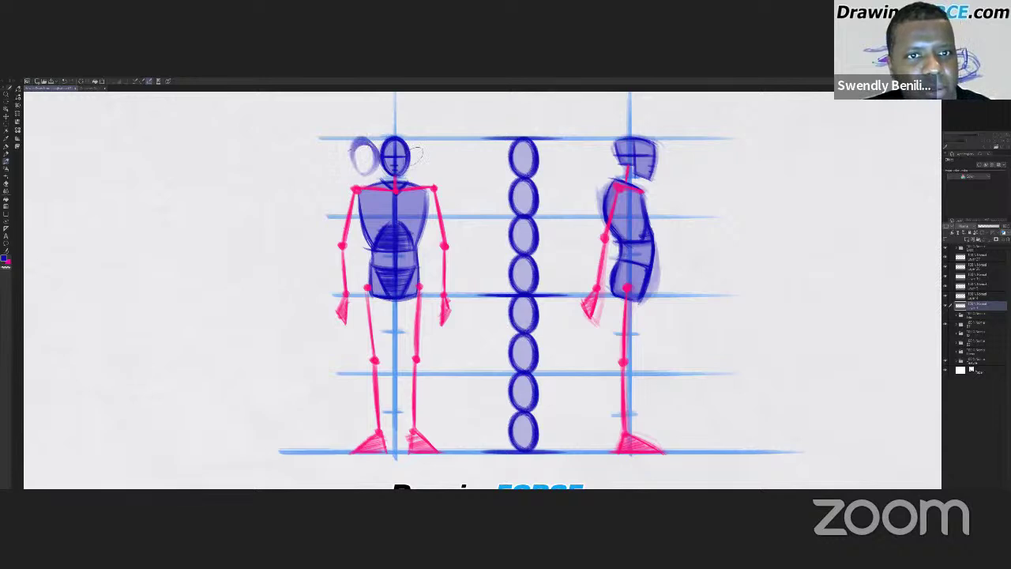
mouse_move(420, 156)
mouse_down()
mouse_move(416, 139)
mouse_move(433, 155)
mouse_move(422, 177)
mouse_move(431, 182)
mouse_move(362, 178)
mouse_move(427, 178)
mouse_up()
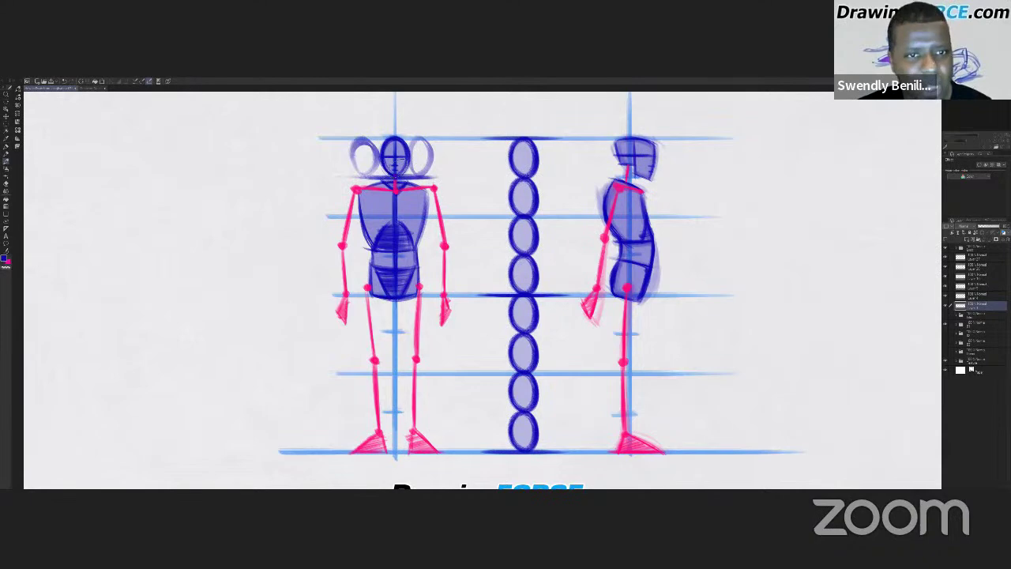
mouse_move(365, 155)
mouse_down()
mouse_move(362, 168)
mouse_move(368, 149)
mouse_move(359, 149)
mouse_up()
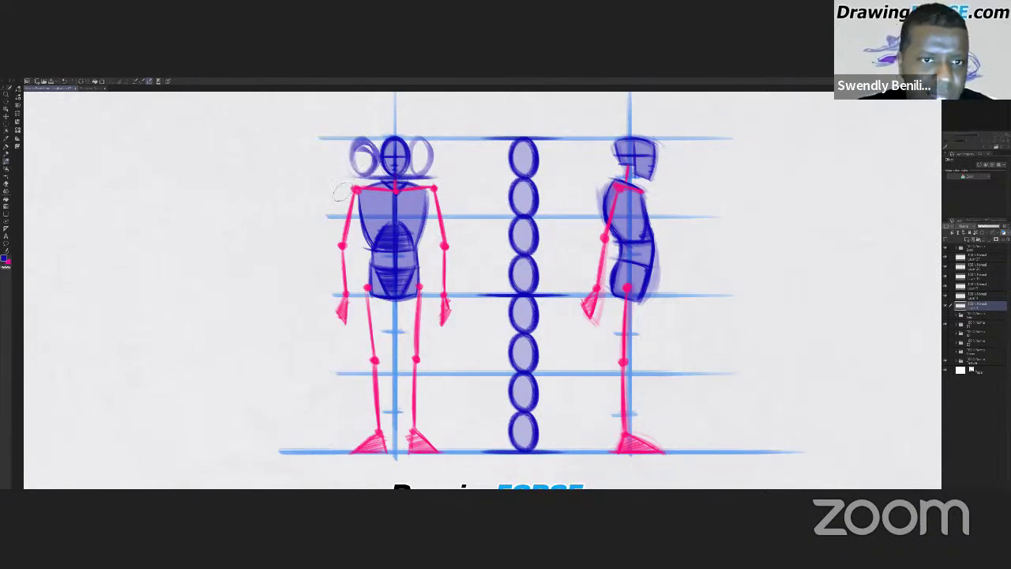
key(ctrl+z)
key(ctrl+z)
key(ctrl+z)
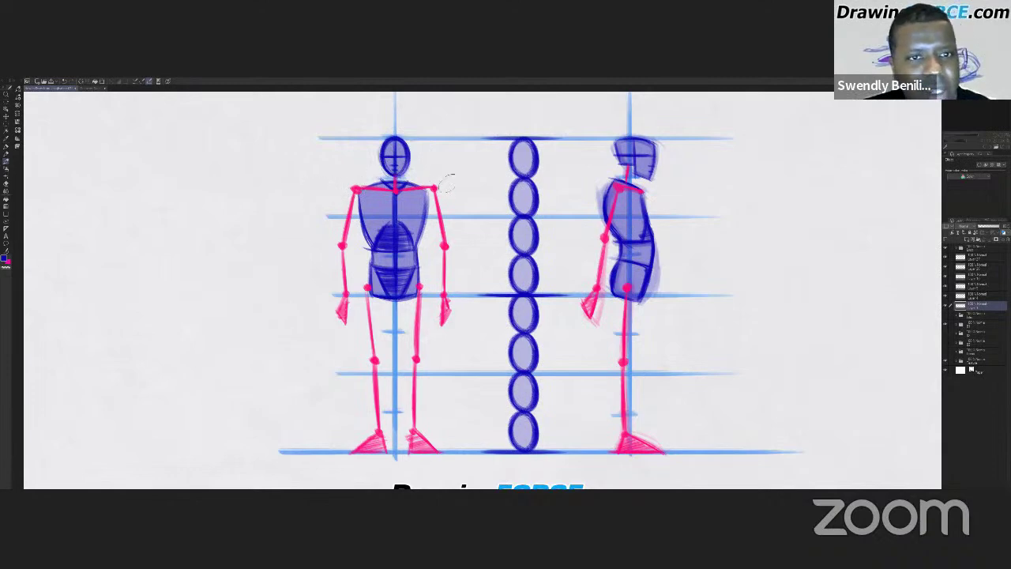
Draw a thick blue horizontal line across the front-view figure's shoulders and remove it
drag(436, 185, 340, 186)
mouse_move(440, 183)
mouse_down()
mouse_move(335, 188)
mouse_move(454, 187)
mouse_up()
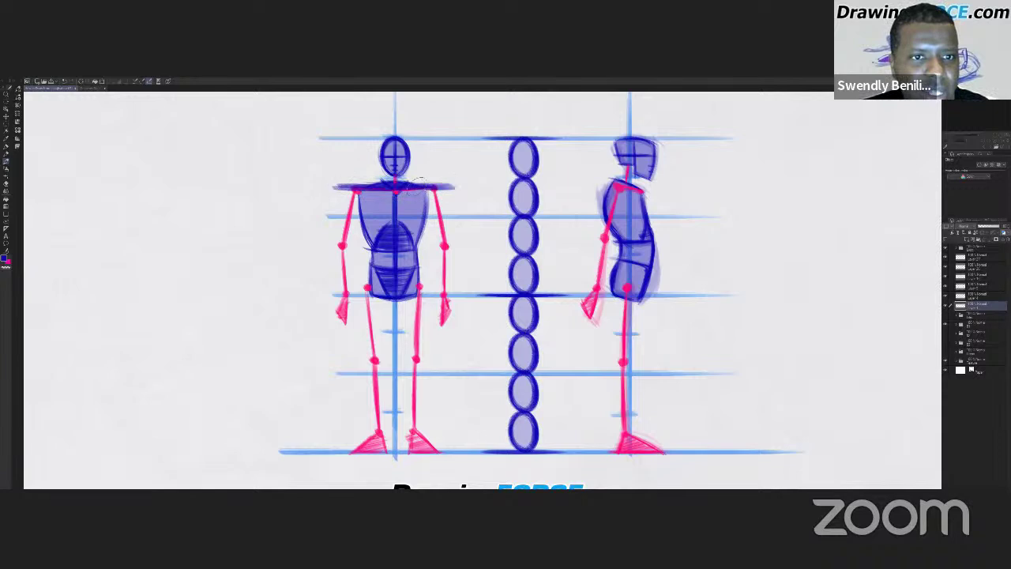
drag(339, 187, 427, 190)
key(Delete)
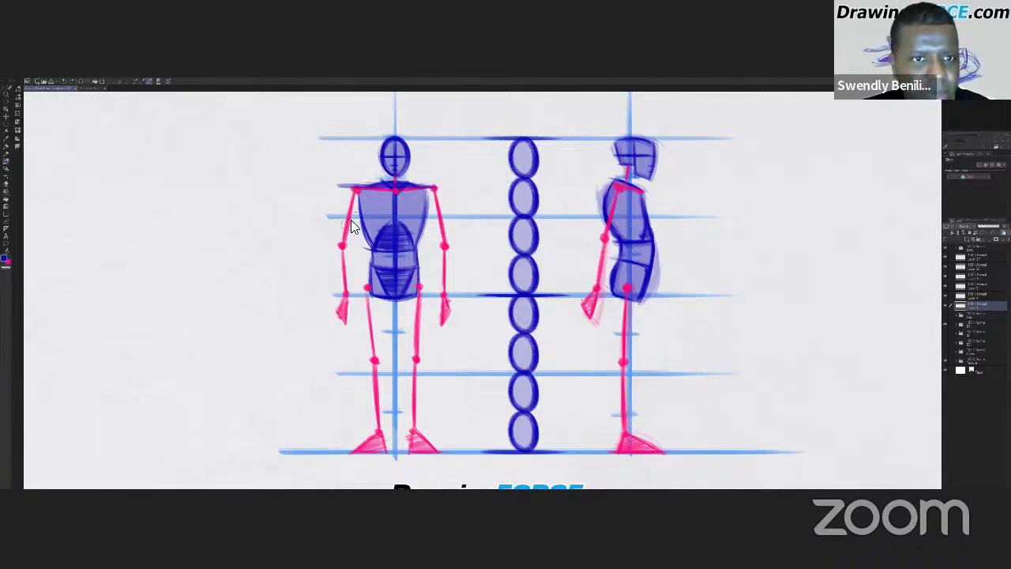
key(ctrl+z)
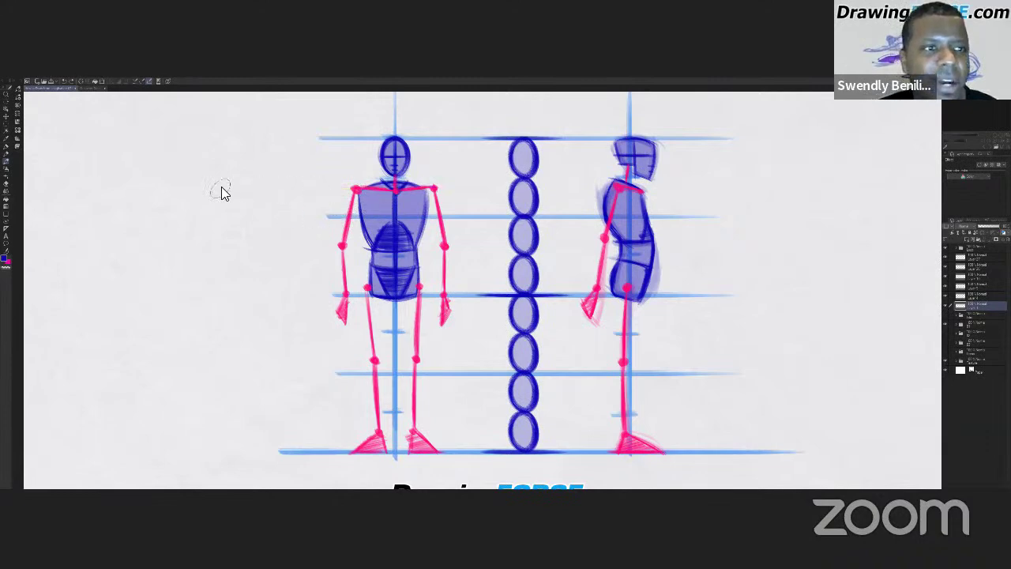
Sketch a blue upper body with a boxy torso, both arms and an oval head in the empty space beside the front-view figure
mouse_move(198, 183)
mouse_down()
mouse_move(286, 186)
mouse_move(278, 238)
mouse_move(206, 191)
mouse_move(287, 216)
mouse_move(266, 248)
mouse_up()
drag(297, 215, 293, 185)
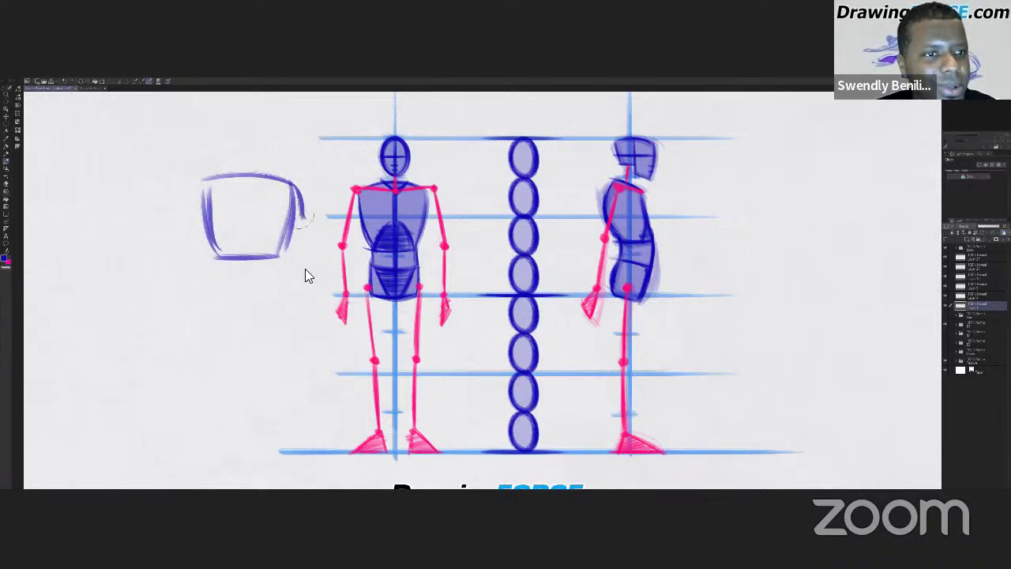
drag(282, 221, 291, 280)
drag(202, 178, 182, 270)
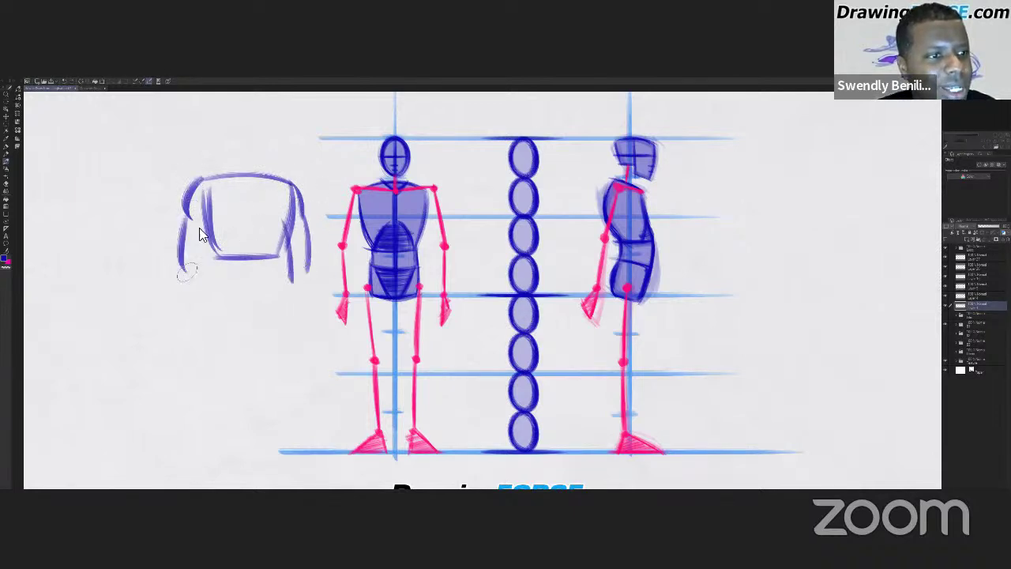
drag(201, 229, 193, 284)
drag(208, 185, 207, 267)
drag(291, 184, 282, 257)
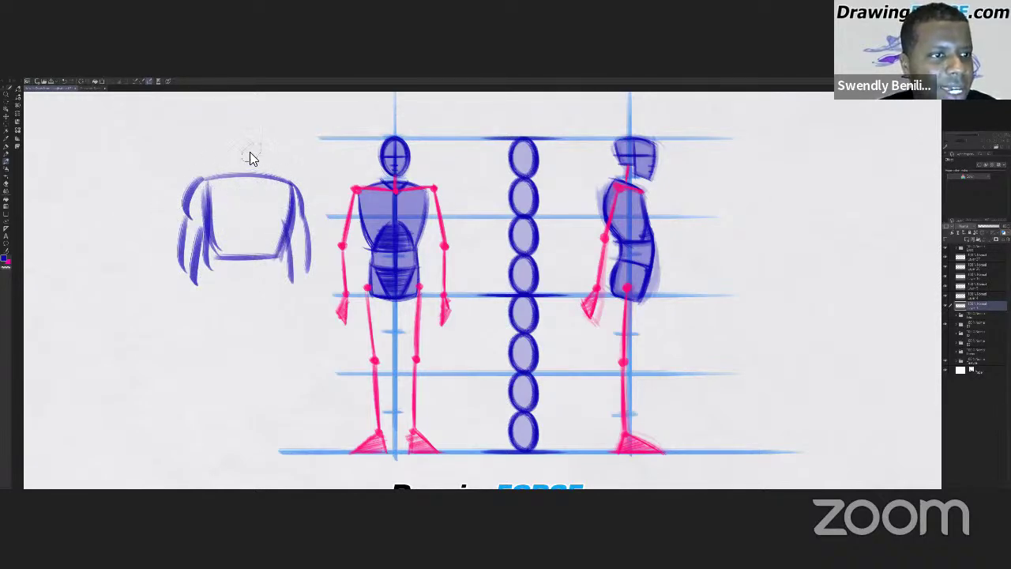
drag(247, 115, 233, 159)
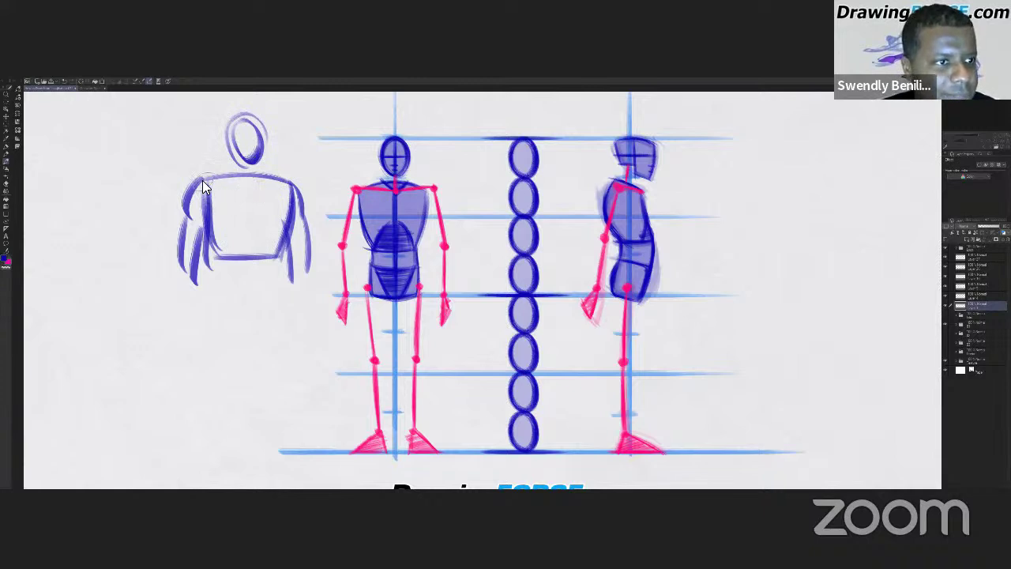
Build up the shoulder caps and arms of the upper-body sketch with pink strokes
mouse_move(300, 183)
mouse_down()
mouse_move(290, 210)
mouse_move(202, 192)
mouse_move(205, 200)
mouse_move(300, 187)
mouse_move(285, 177)
mouse_move(303, 200)
mouse_up()
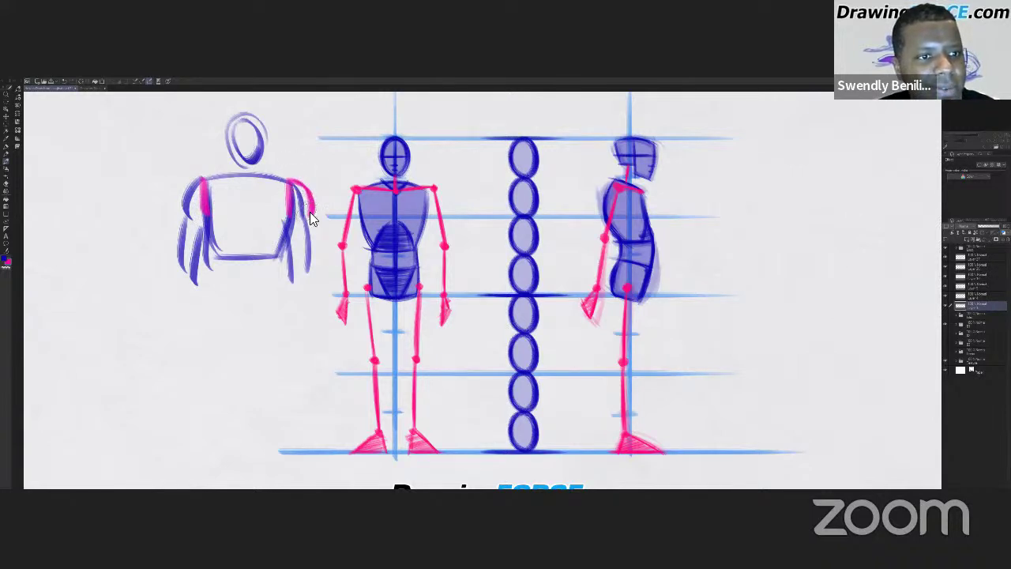
mouse_move(199, 179)
mouse_down()
mouse_move(177, 209)
mouse_move(198, 212)
mouse_up()
mouse_move(311, 210)
mouse_down()
mouse_move(294, 237)
mouse_move(292, 269)
mouse_up()
mouse_move(198, 241)
mouse_down()
mouse_move(201, 211)
mouse_move(182, 208)
mouse_move(196, 229)
mouse_up()
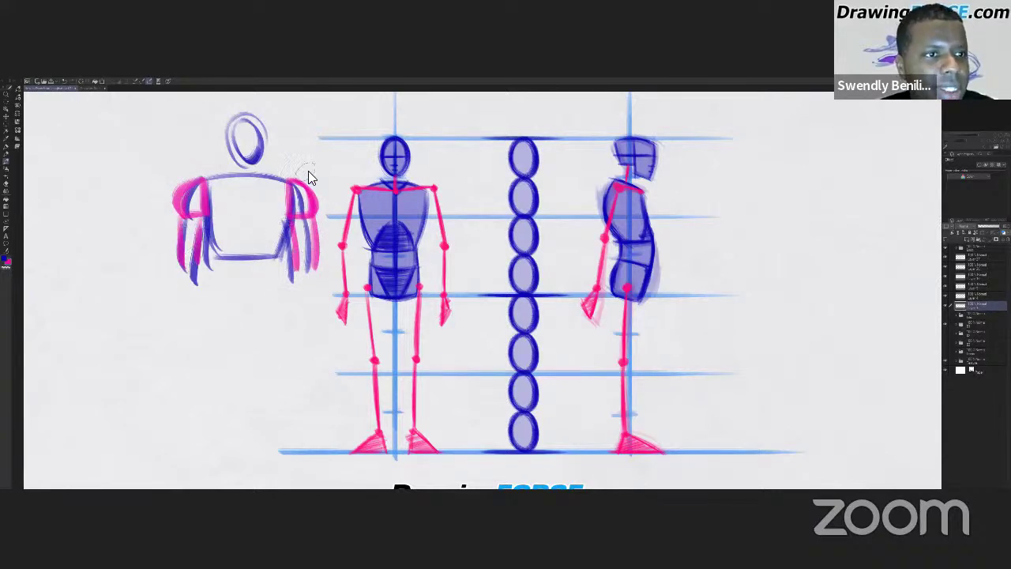
Draw pink shoulder-width lines on the sketch and the front-view figure, trace the sketched torso's top and sides, and clear all annotations
drag(168, 176, 312, 170)
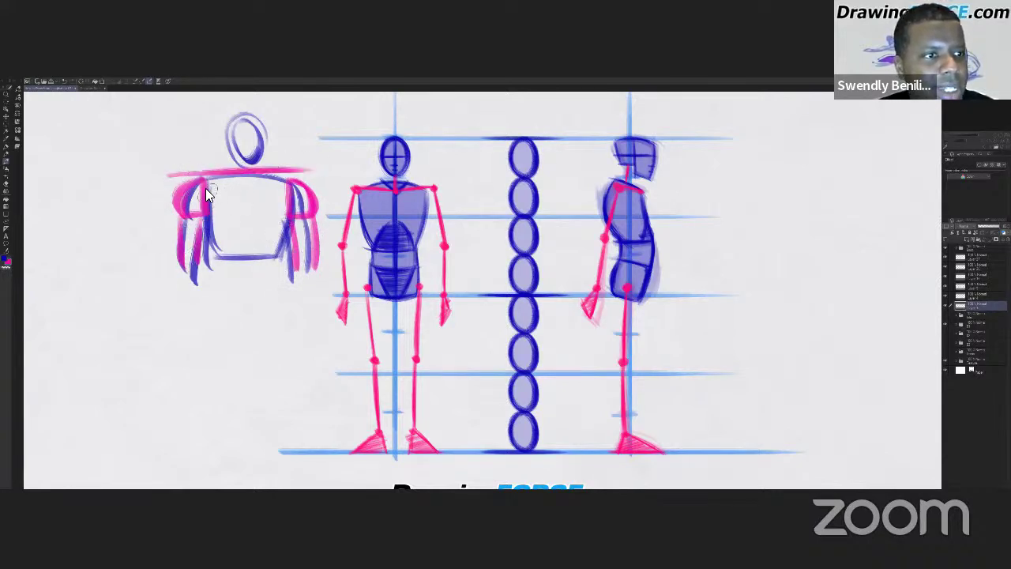
drag(286, 199, 276, 255)
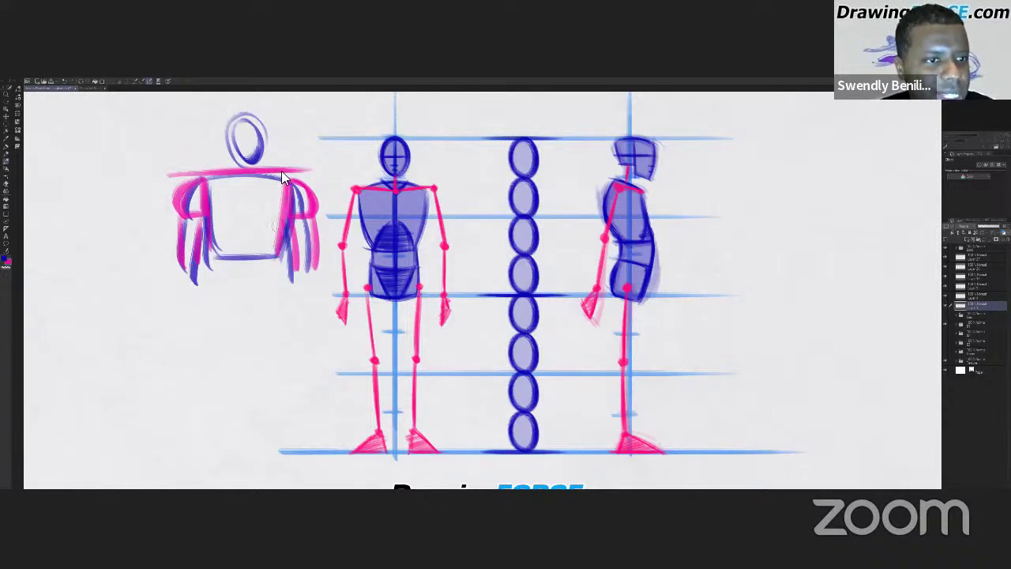
drag(204, 180, 270, 180)
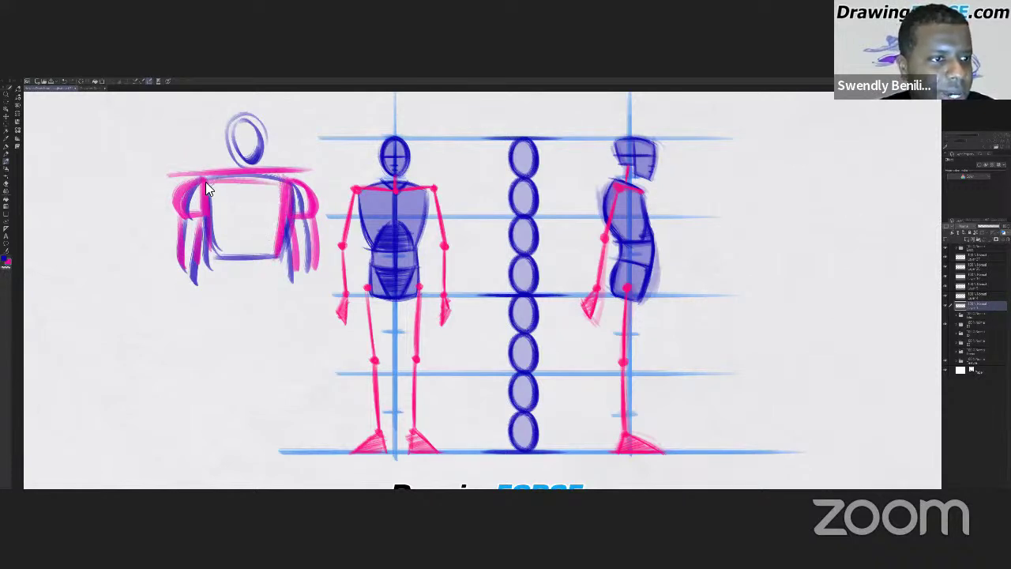
drag(205, 182, 221, 256)
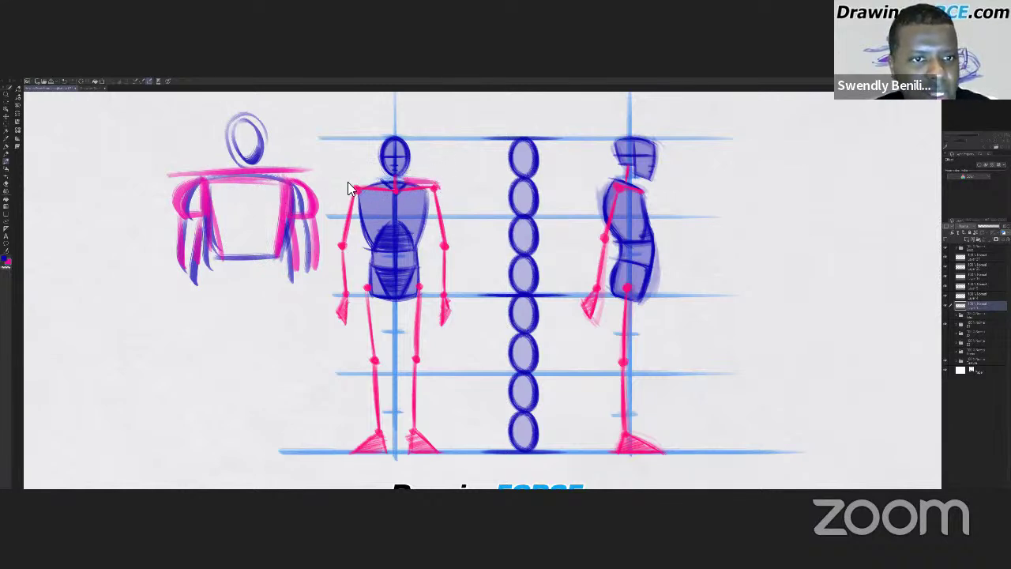
drag(348, 187, 438, 185)
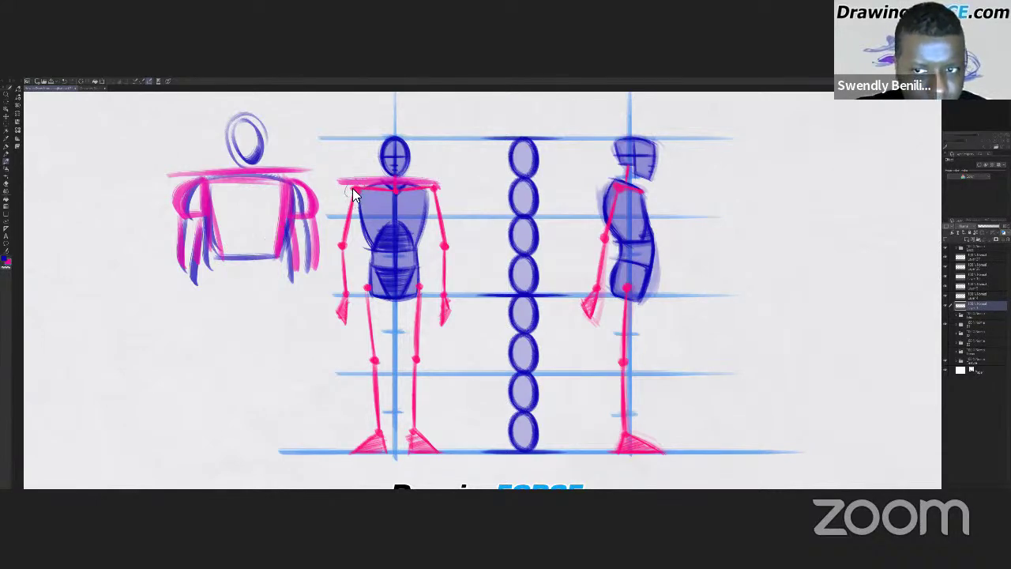
key(Delete)
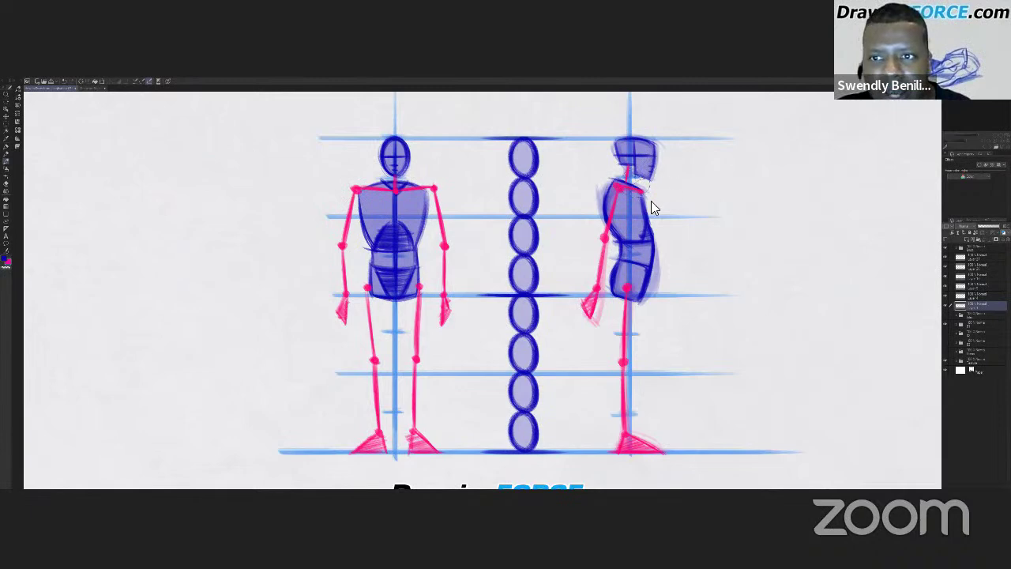
Draw a pink chest line and pink boxes around the side-view figure's head and torso, and clear the annotations
drag(598, 218, 662, 218)
mouse_move(610, 144)
mouse_down()
mouse_move(610, 166)
mouse_move(657, 150)
mouse_up()
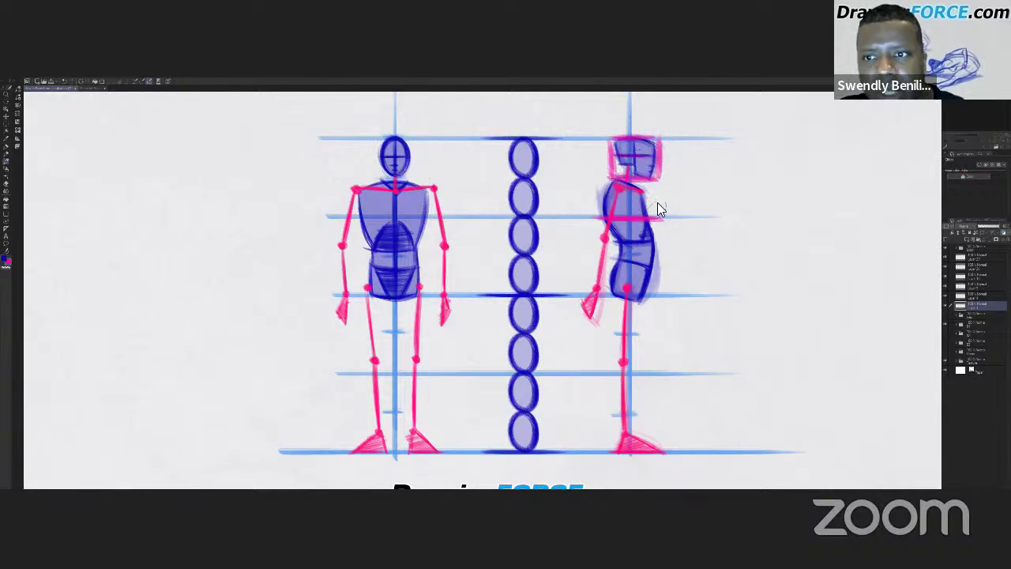
drag(658, 207, 657, 276)
drag(660, 183, 657, 285)
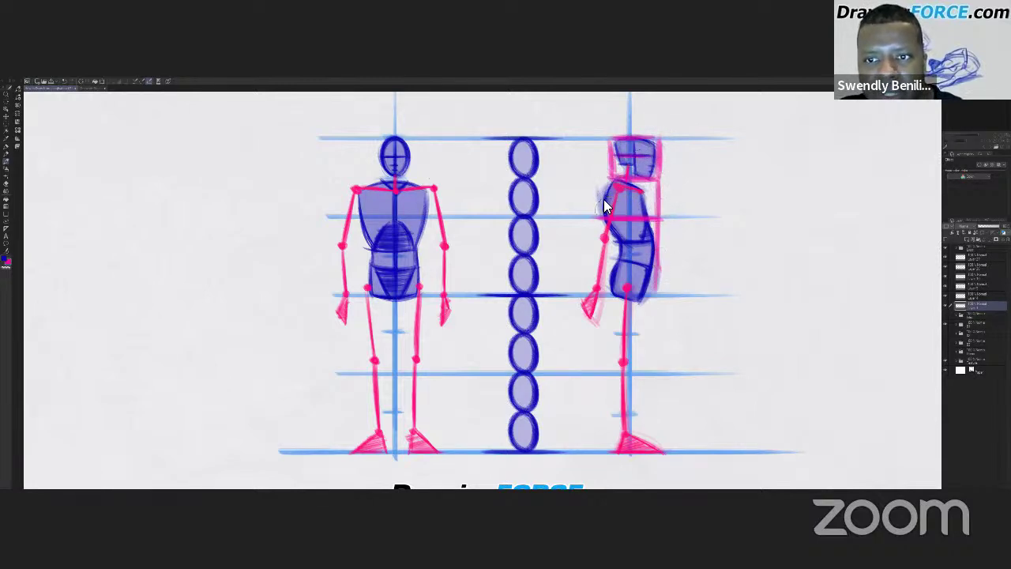
drag(603, 185, 608, 297)
mouse_move(662, 188)
mouse_down()
mouse_move(656, 292)
mouse_move(602, 298)
mouse_up()
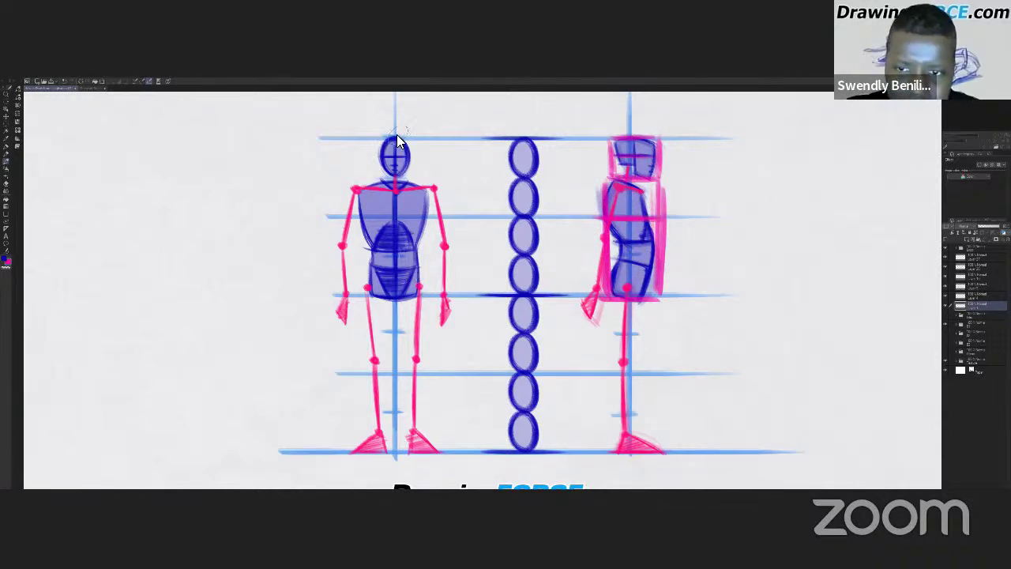
key(Delete)
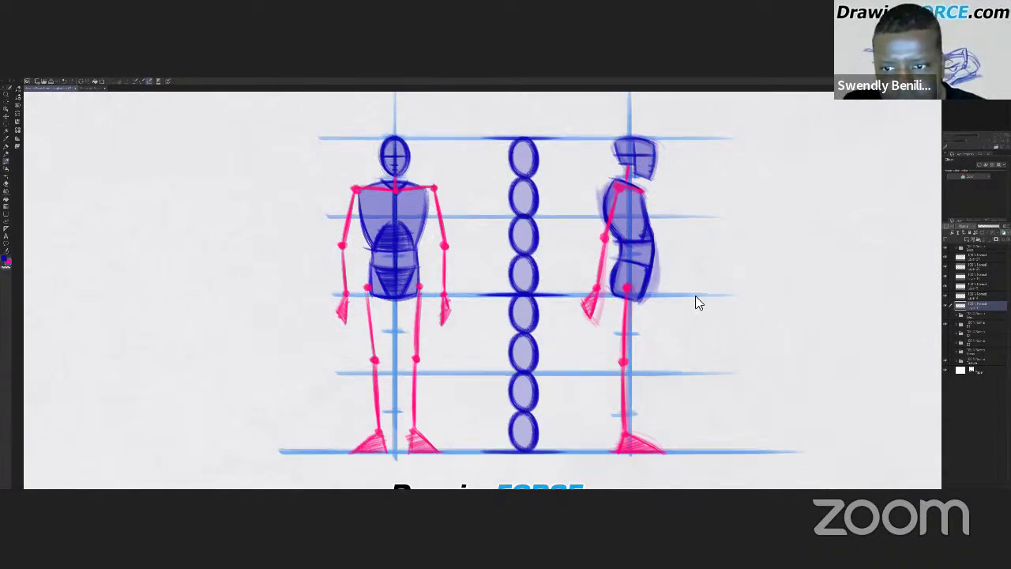
Lower the opacity of the figure diagram's layer folder and reselect the empty drawing layer above it
drag(695, 296, 647, 286)
scroll(655, 289, up, 1)
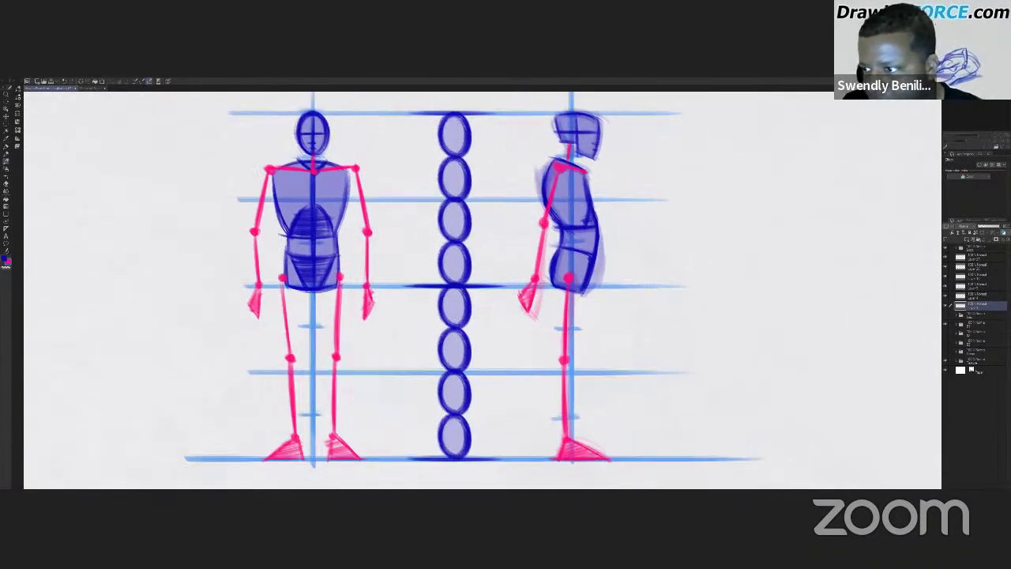
click(980, 324)
drag(999, 226, 986, 226)
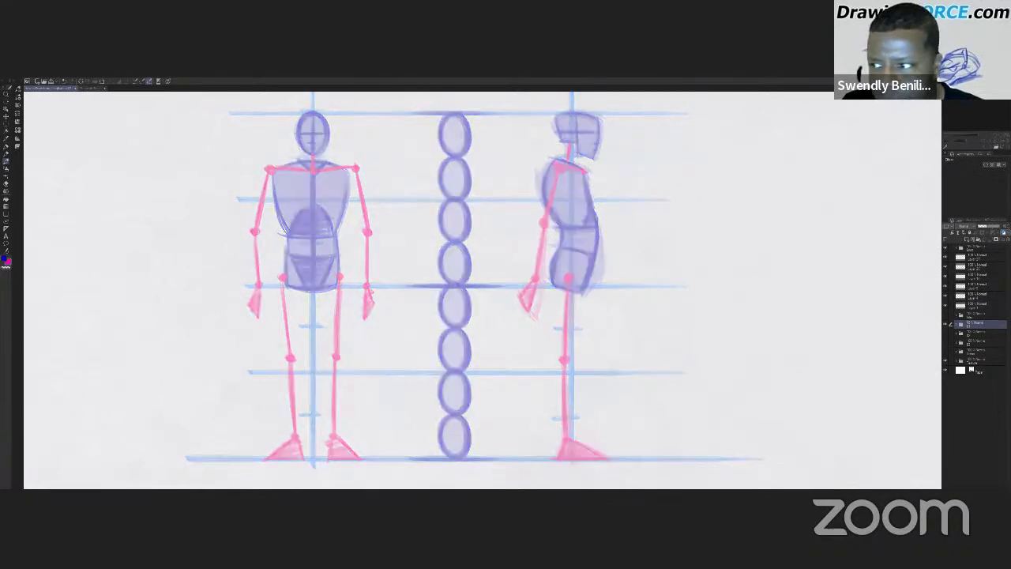
click(980, 305)
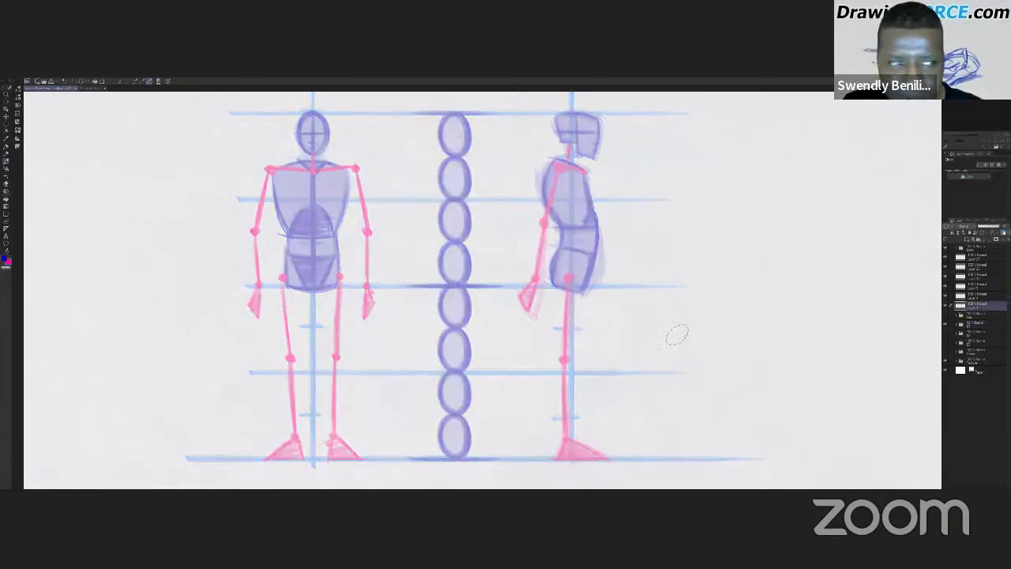
Sketch a folded pink leg with foot and joint dots from the side-view figure's hip, circle it, and clear the strokes
scroll(678, 335, up, 1)
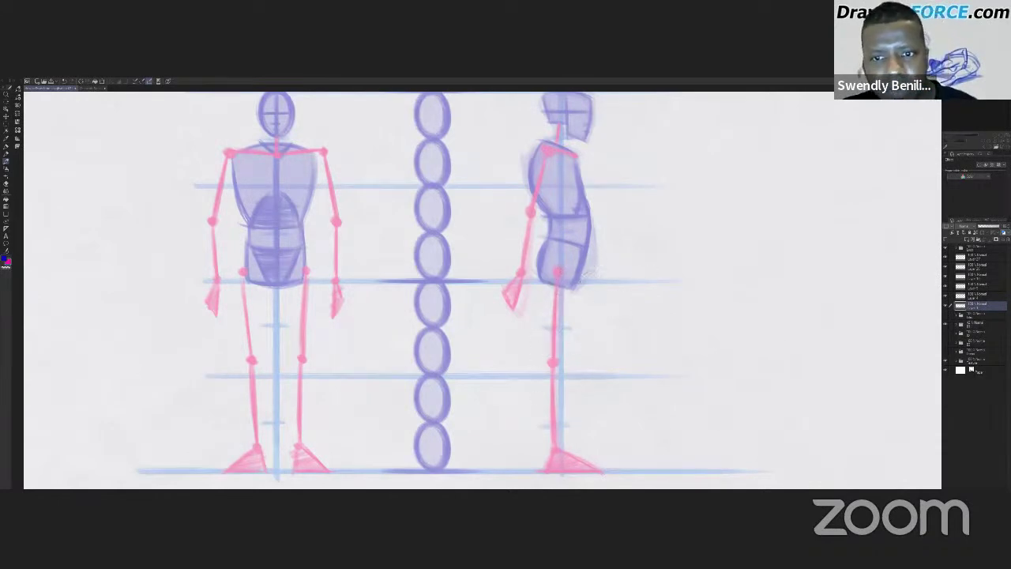
mouse_move(557, 273)
mouse_down()
mouse_move(662, 313)
mouse_move(564, 310)
mouse_move(546, 306)
mouse_move(602, 304)
mouse_move(534, 306)
mouse_up()
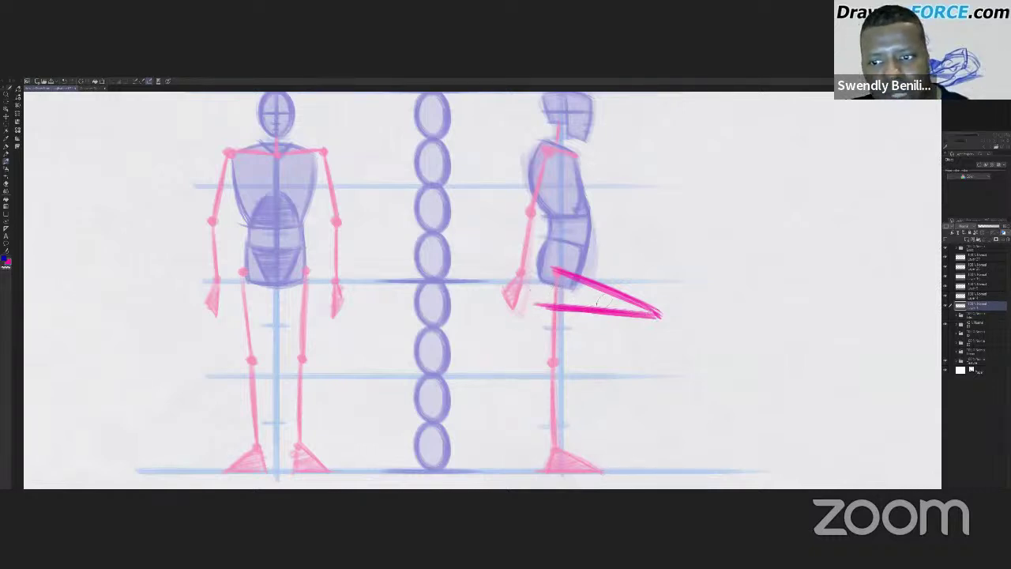
key(Delete)
drag(557, 271, 661, 319)
mouse_move(556, 270)
mouse_down()
mouse_move(618, 297)
mouse_move(542, 293)
mouse_move(531, 323)
mouse_up()
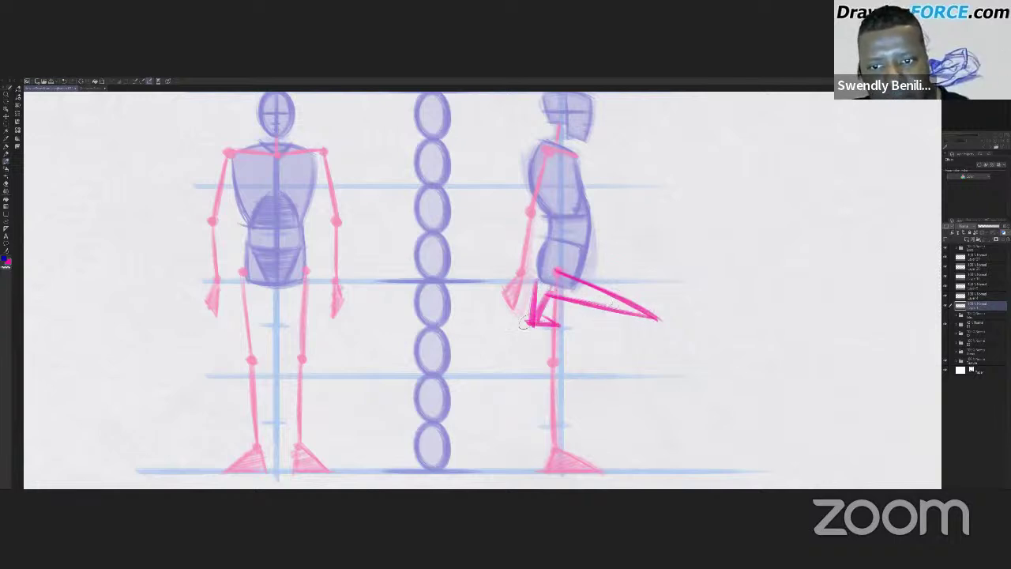
mouse_move(556, 271)
mouse_down()
mouse_move(652, 317)
mouse_move(553, 298)
mouse_move(555, 274)
mouse_move(554, 295)
mouse_move(539, 300)
mouse_move(531, 320)
mouse_up()
drag(553, 297, 530, 323)
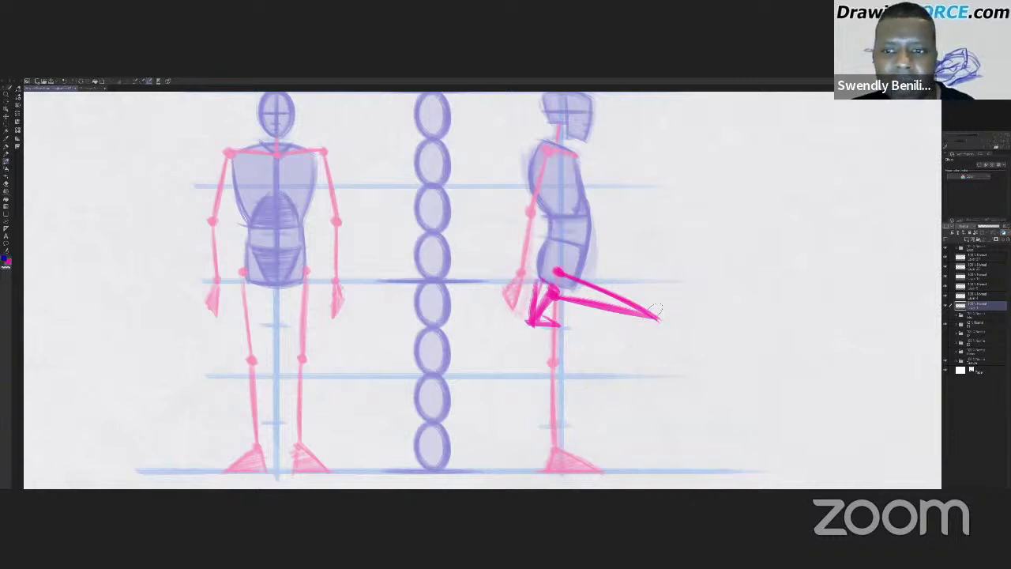
drag(557, 261, 553, 265)
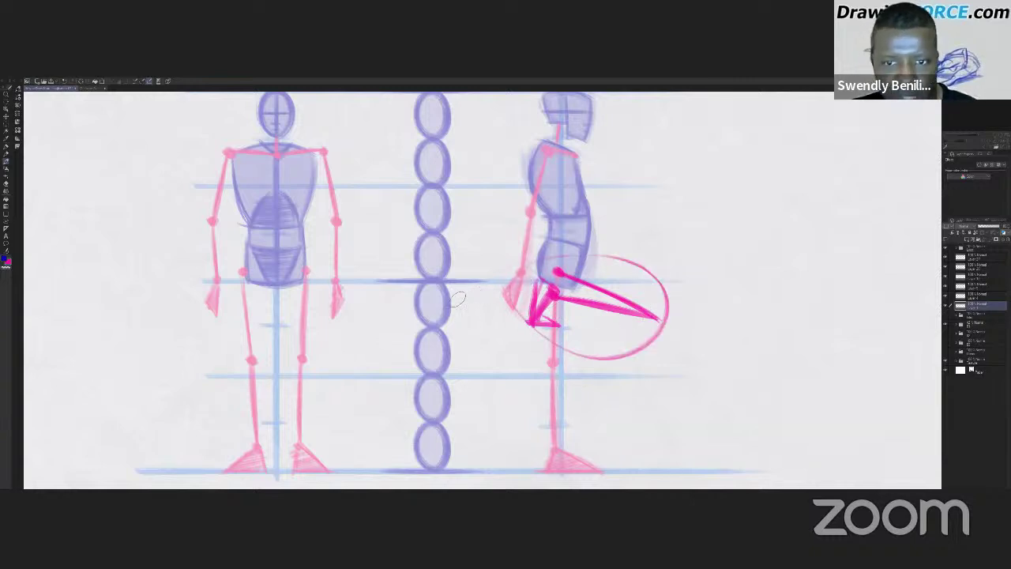
key(ctrl+z)
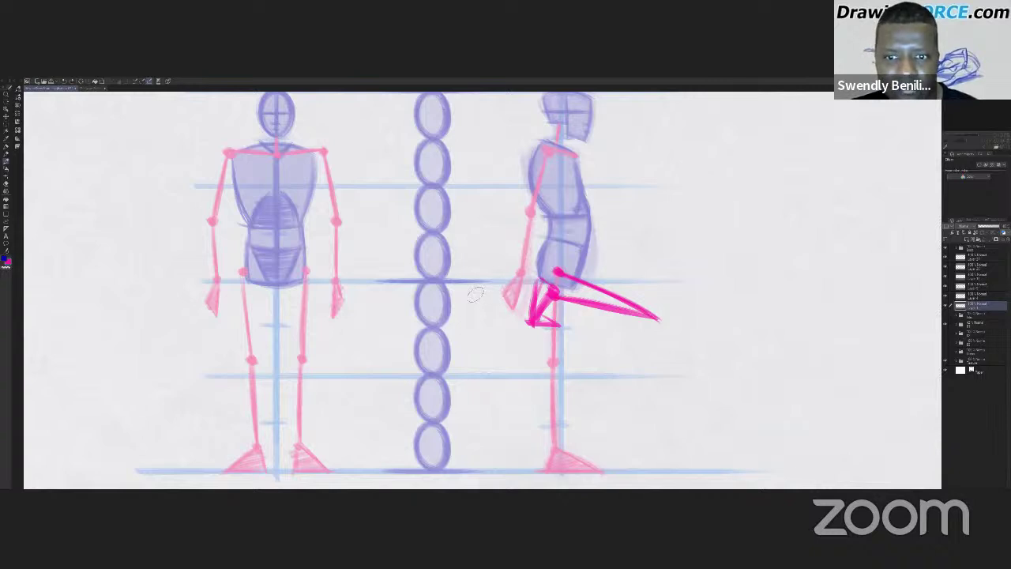
key(ctrl+z)
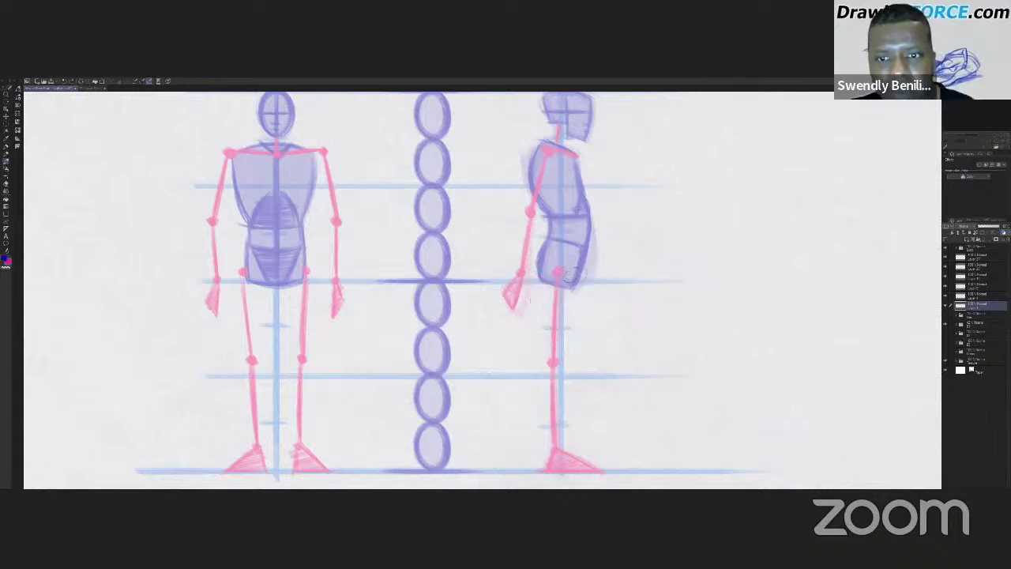
Sketch a bent pink leg with the shin pulled back under the thigh and alternative foot strokes on the side-view figure, and clear it
mouse_move(557, 272)
mouse_down()
mouse_move(662, 308)
mouse_move(572, 306)
mouse_up()
mouse_move(658, 308)
mouse_down()
mouse_move(571, 306)
mouse_move(575, 342)
mouse_up()
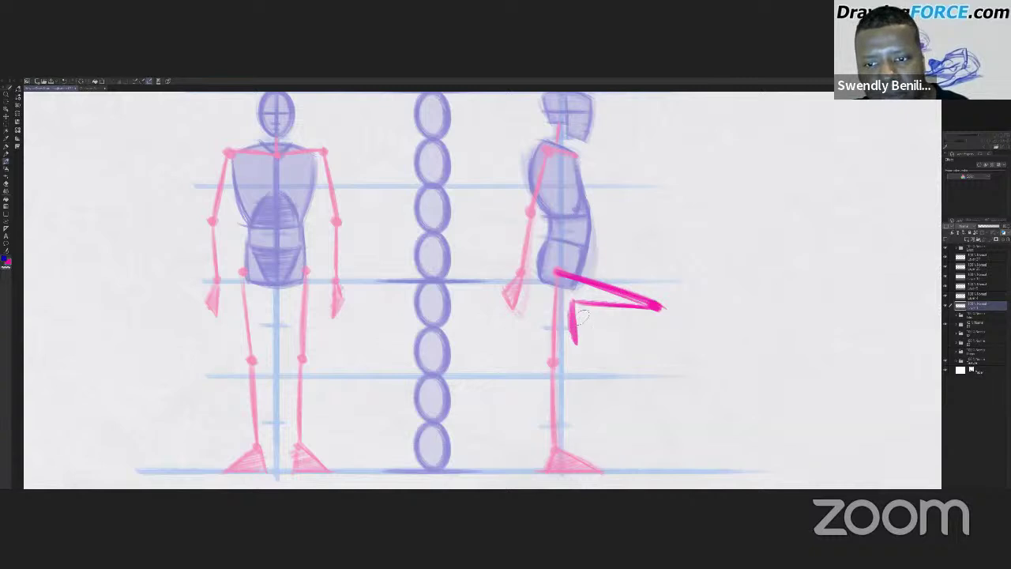
mouse_move(592, 307)
mouse_down()
mouse_move(571, 336)
mouse_move(601, 341)
mouse_up()
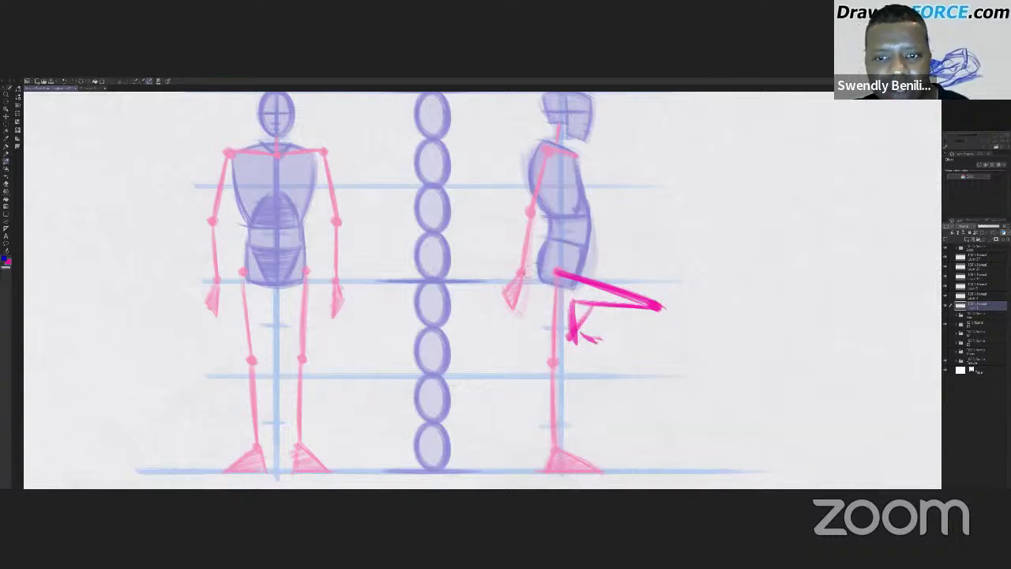
drag(528, 270, 586, 291)
key(ctrl+z)
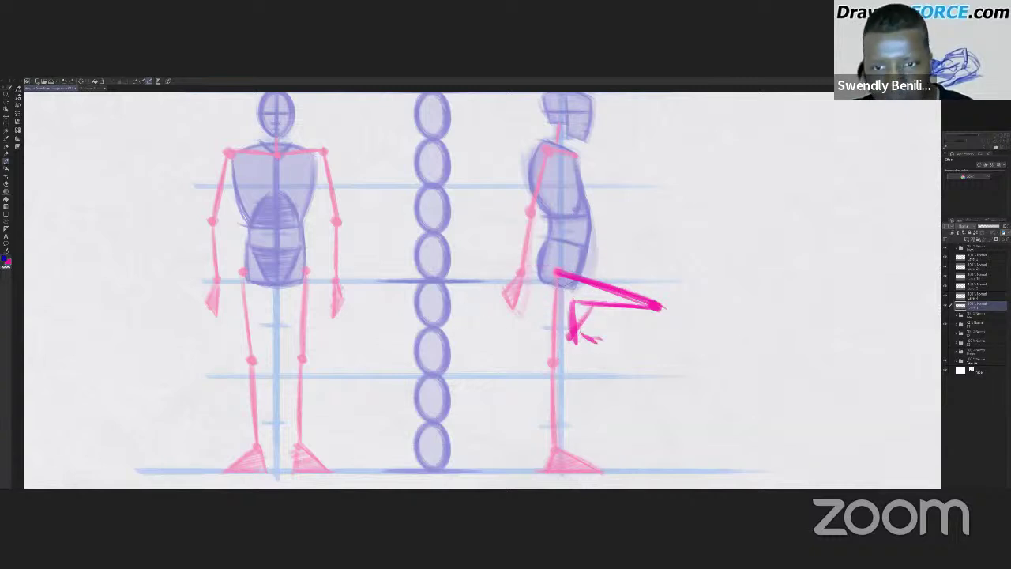
drag(578, 334, 596, 341)
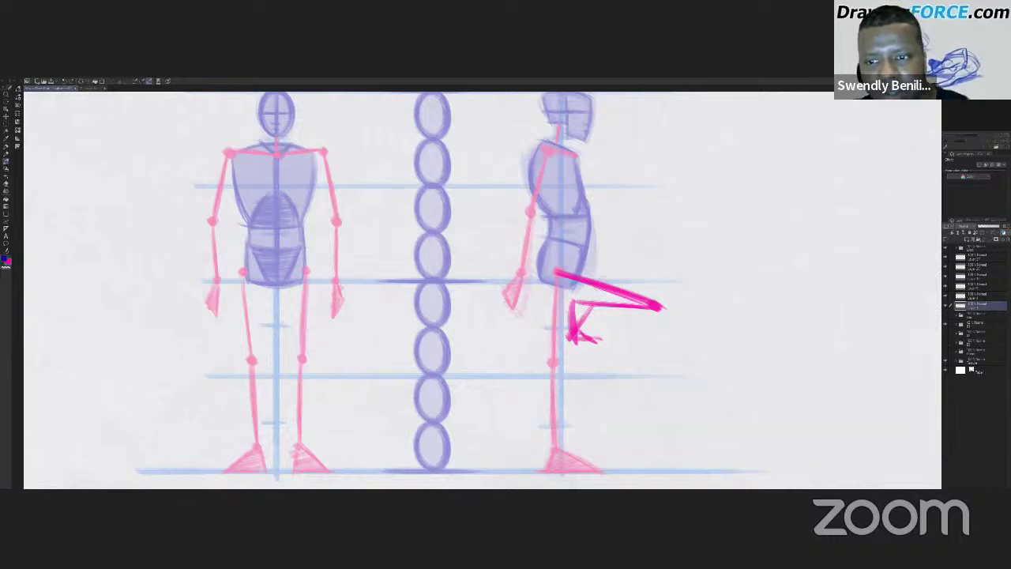
mouse_move(662, 308)
mouse_down()
mouse_move(573, 304)
mouse_move(566, 291)
mouse_up()
key(ctrl+z)
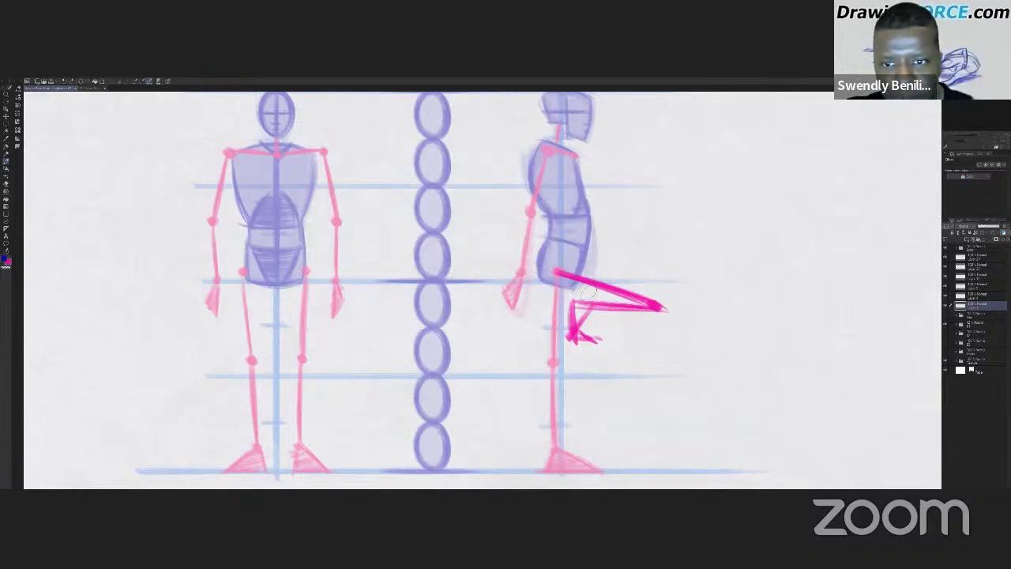
drag(577, 332, 634, 274)
key(Delete)
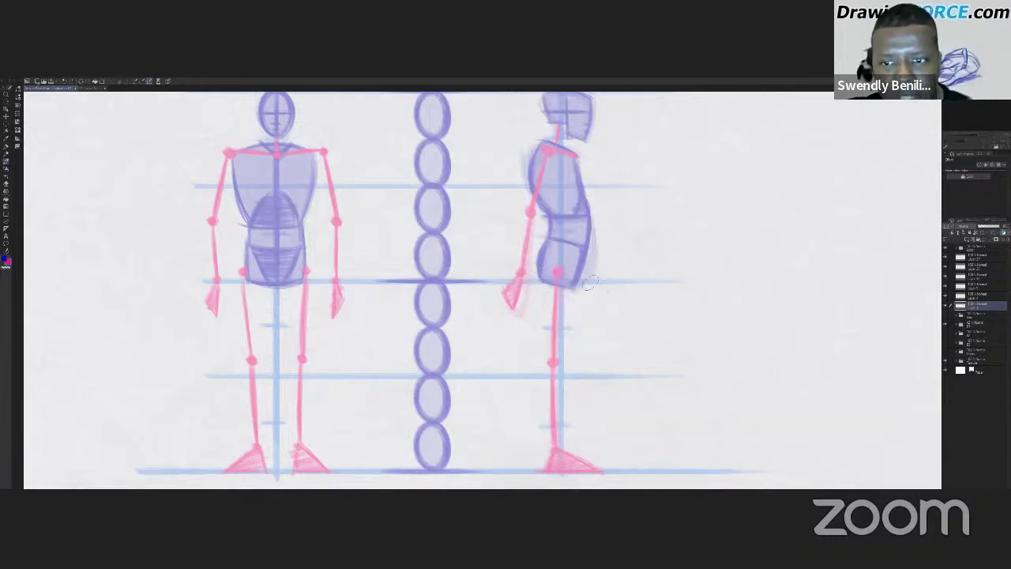
Draw a thinner folded pink leg on the side-view figure, mark its hip, knee and ankle with dots, and clear the annotations
mouse_move(553, 271)
mouse_down()
mouse_move(648, 315)
mouse_move(547, 293)
mouse_move(531, 317)
mouse_move(555, 308)
mouse_up()
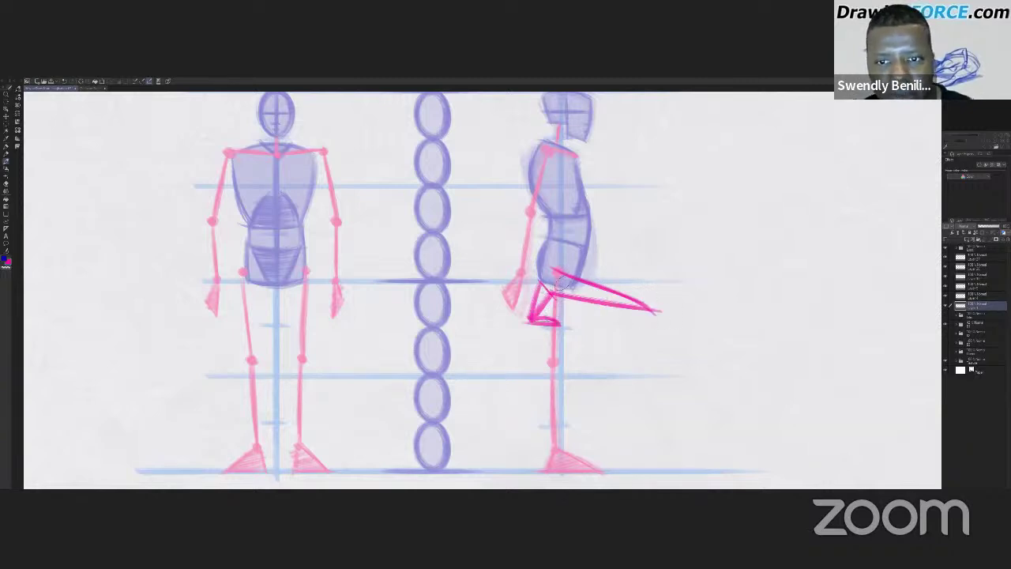
drag(557, 272, 558, 271)
mouse_move(653, 305)
mouse_down()
mouse_move(549, 272)
mouse_move(654, 305)
mouse_up()
mouse_move(558, 287)
mouse_down()
mouse_move(552, 300)
mouse_move(556, 288)
mouse_move(647, 305)
mouse_move(557, 294)
mouse_up()
drag(558, 272, 553, 303)
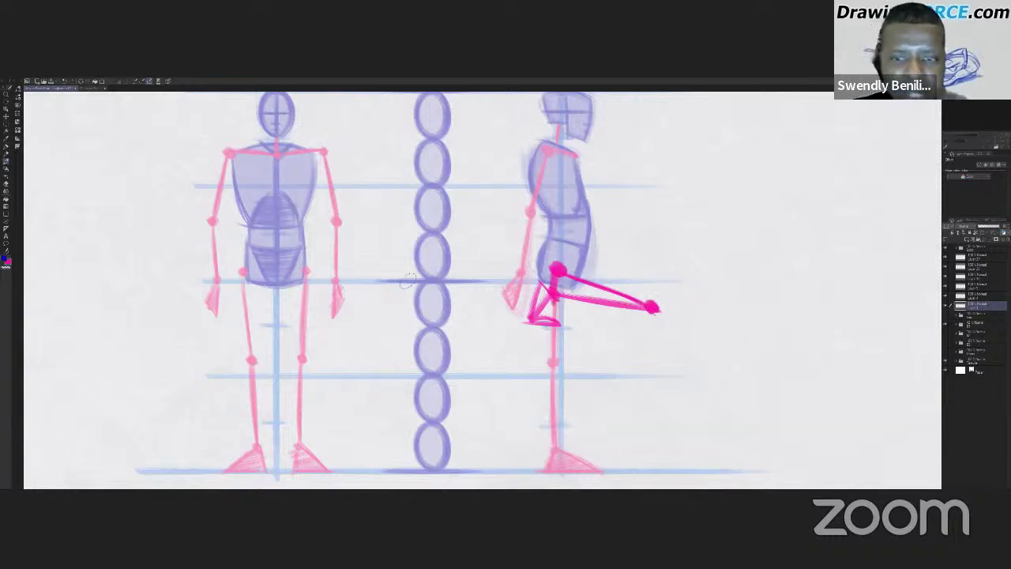
key(Delete)
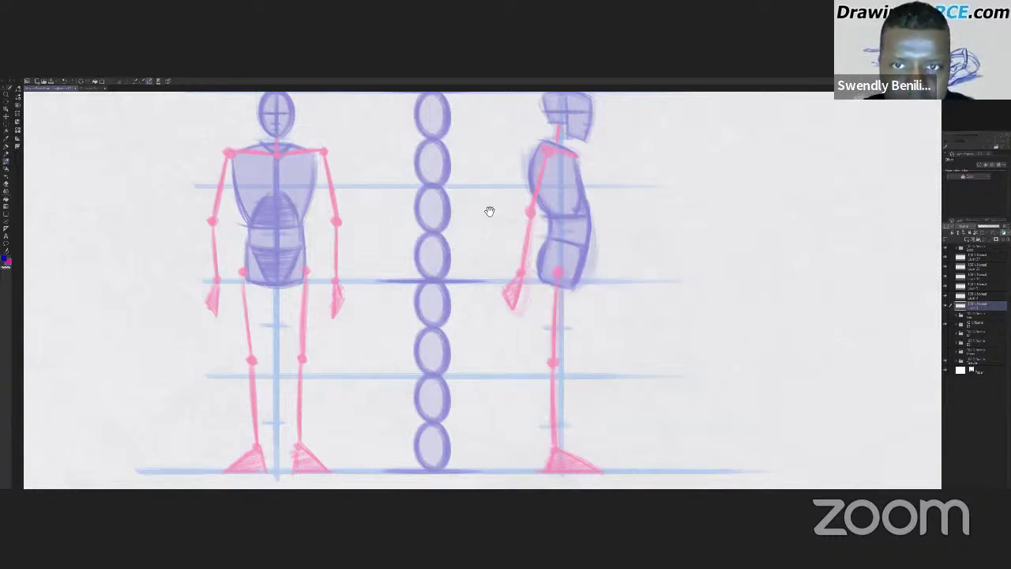
Sketch a folded pink arm from the side-view figure's shoulder with a horizontal line at the elbow, and clear it
drag(490, 211, 482, 228)
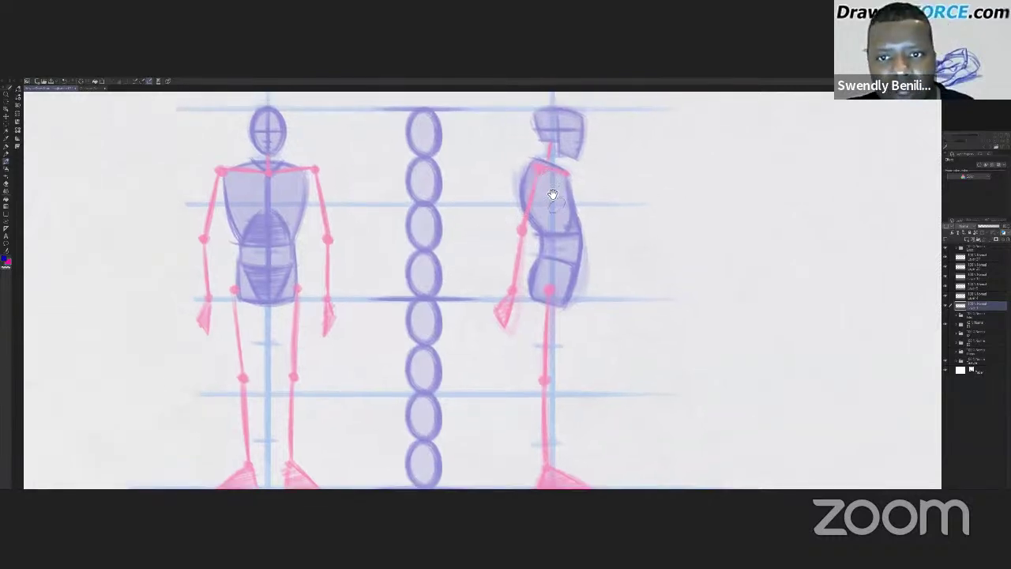
mouse_move(539, 166)
mouse_down()
mouse_move(571, 235)
mouse_move(591, 167)
mouse_up()
mouse_move(572, 229)
mouse_down()
mouse_move(594, 168)
mouse_move(537, 167)
mouse_move(593, 171)
mouse_move(570, 238)
mouse_move(546, 167)
mouse_move(568, 236)
mouse_move(591, 232)
mouse_move(582, 232)
mouse_up()
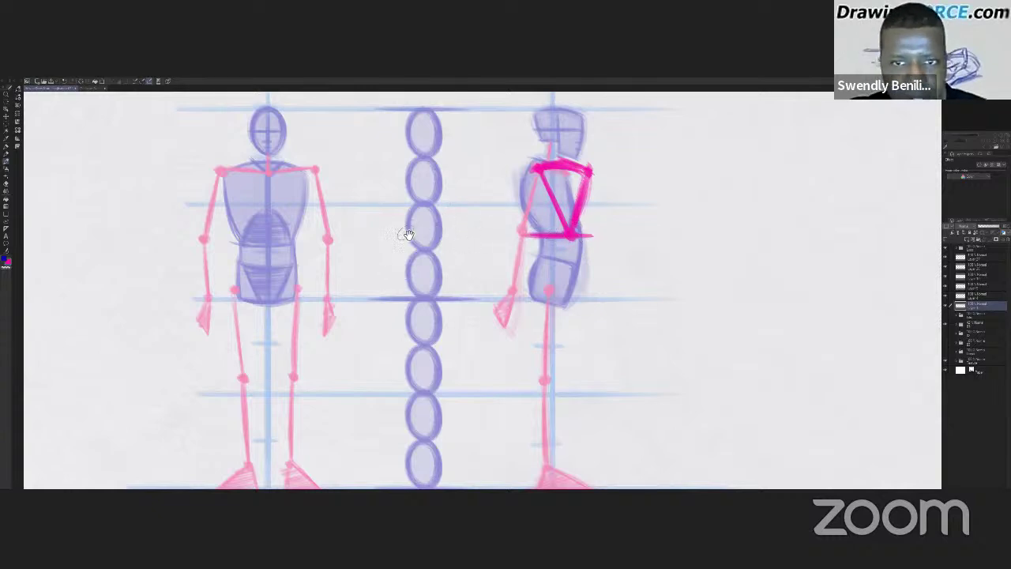
key(Delete)
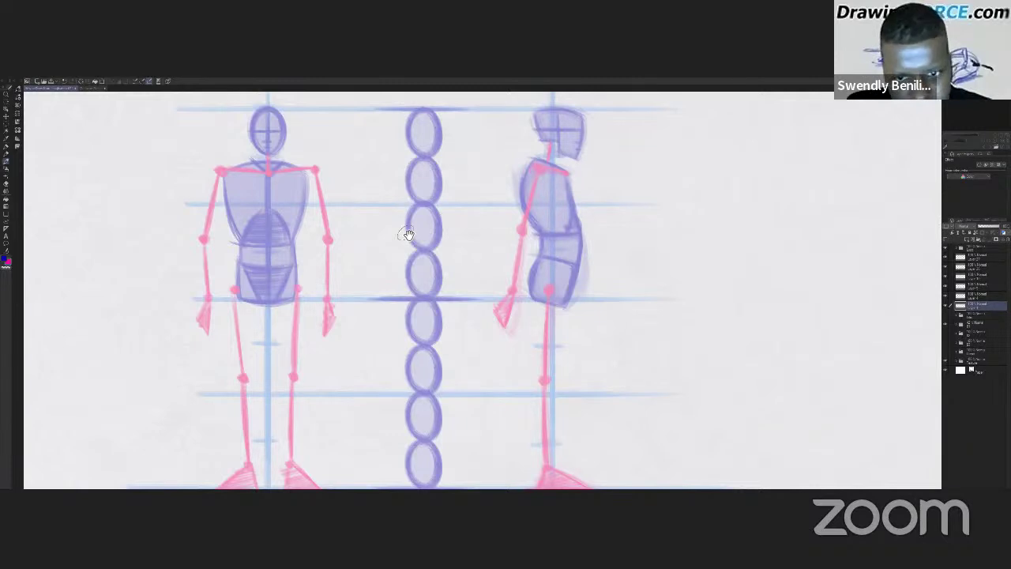
Show the Male vs Female proportions diagram and fit the whole page in view
scroll(408, 234, down, 1)
drag(410, 235, 451, 227)
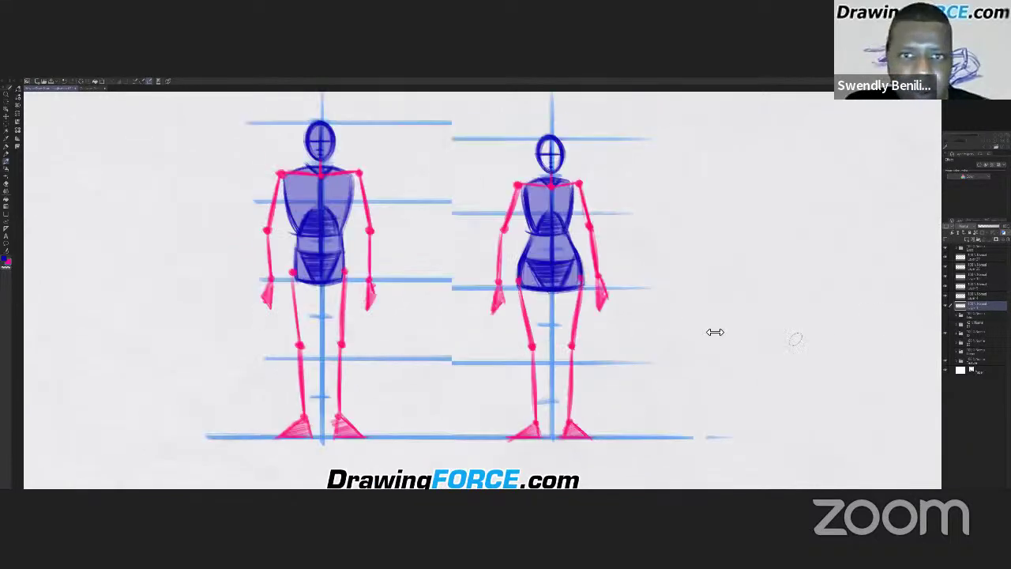
scroll(638, 293, down, 2)
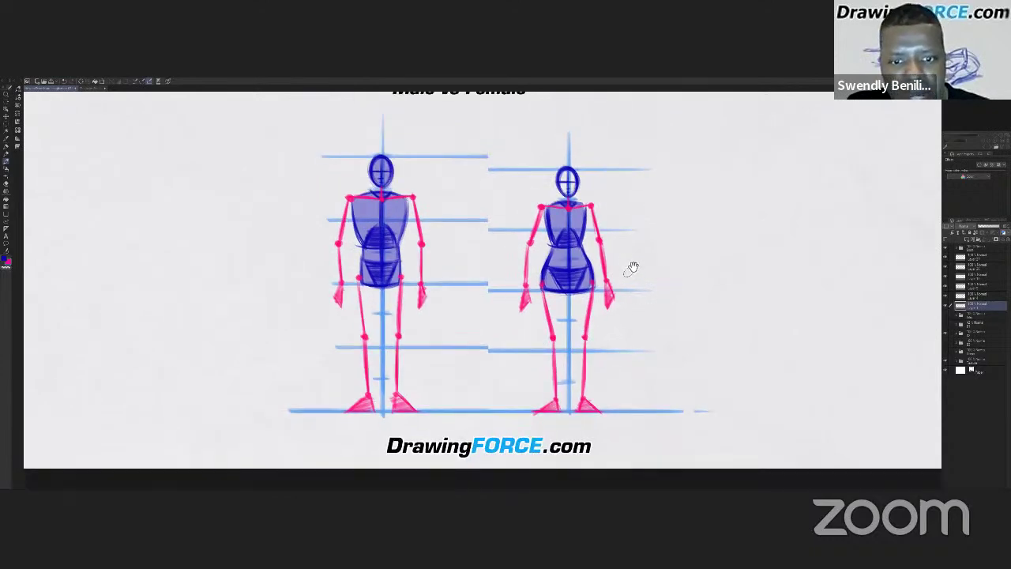
drag(632, 273, 644, 279)
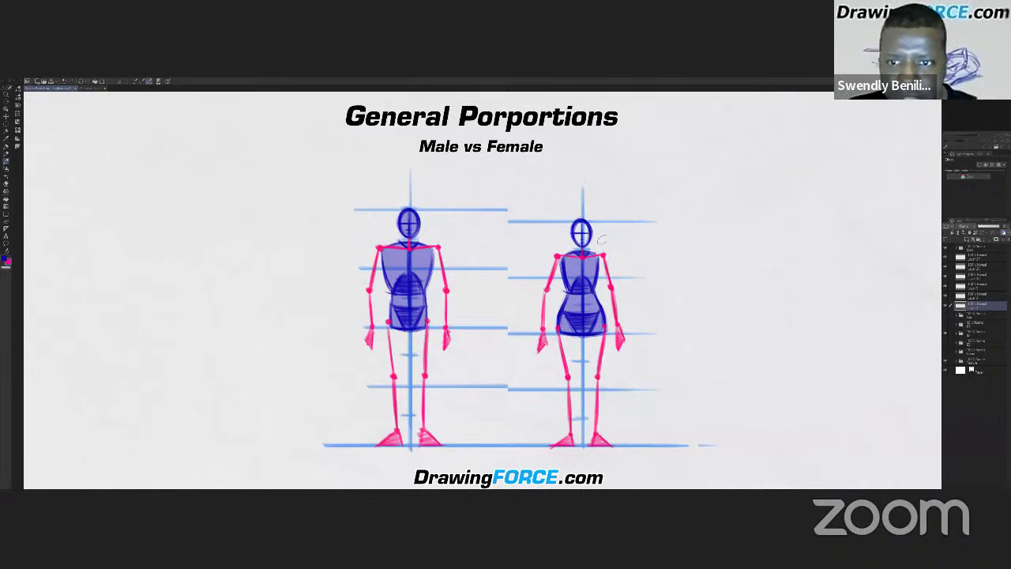
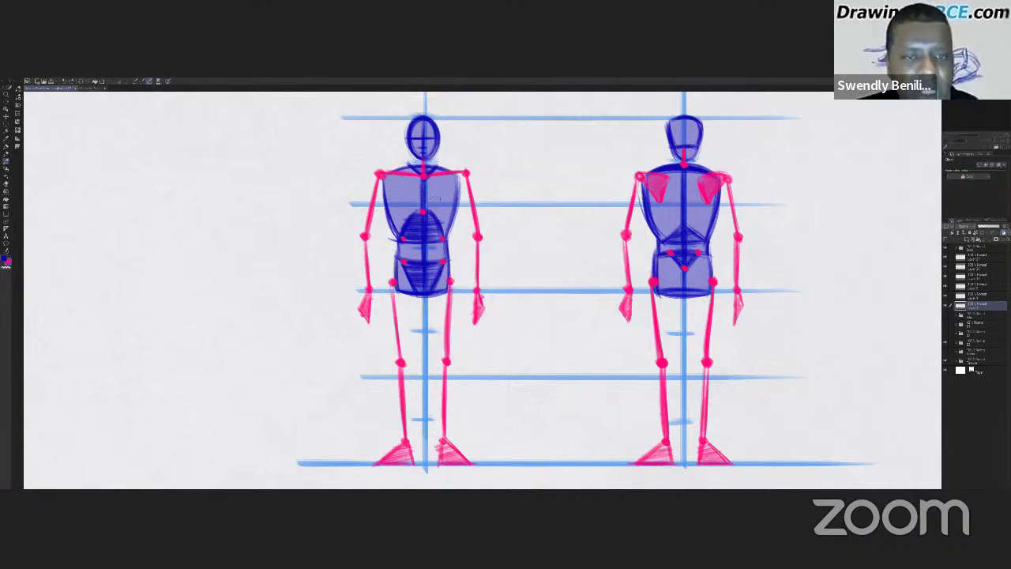
Mark the front-view figure's shoulders, elbows, wrist and knees with pink rings and arcs, and clear the annotations
mouse_move(482, 164)
mouse_down()
mouse_move(352, 190)
mouse_move(474, 158)
mouse_up()
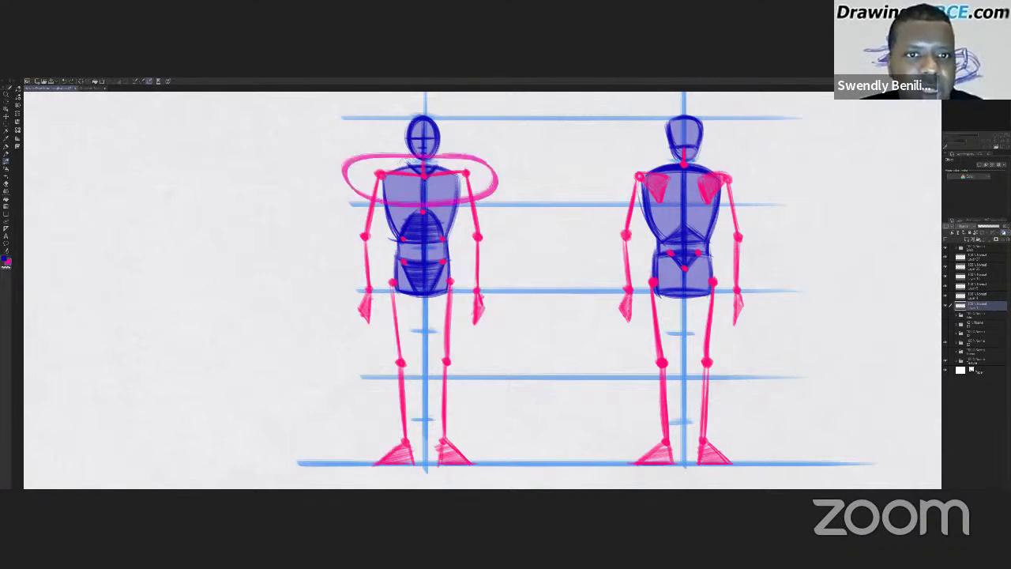
key(ctrl+z)
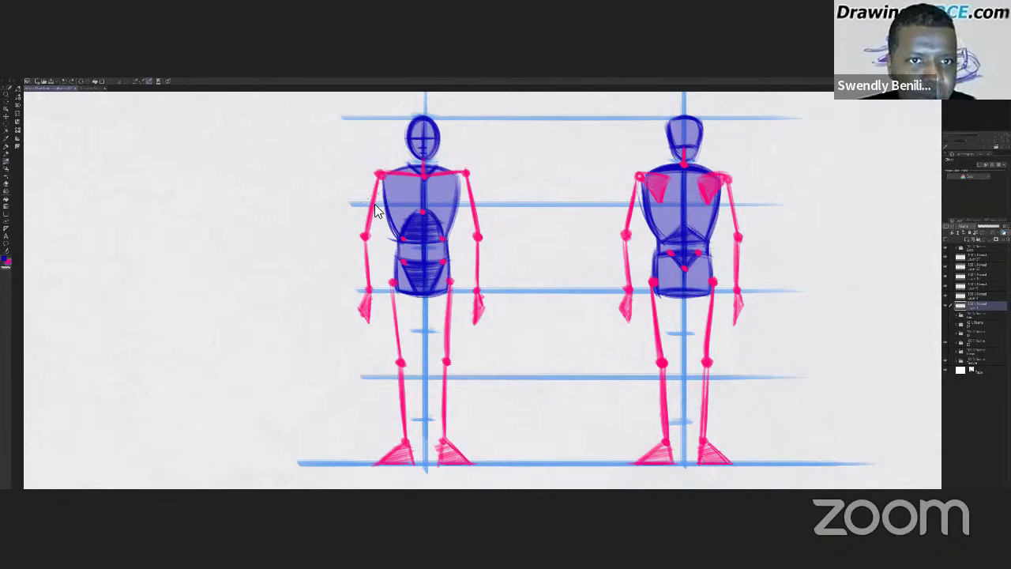
drag(358, 171, 395, 168)
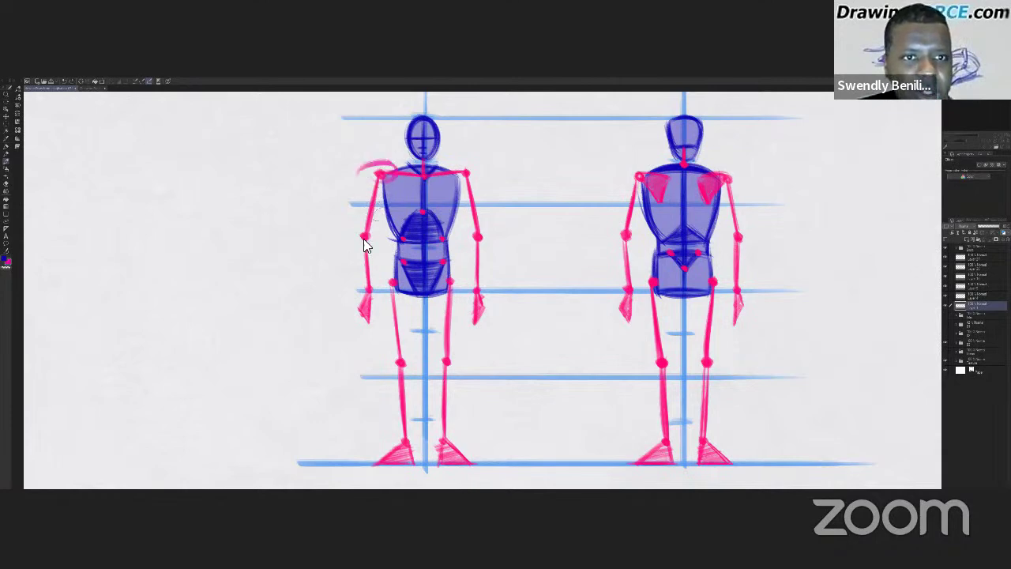
drag(355, 239, 377, 230)
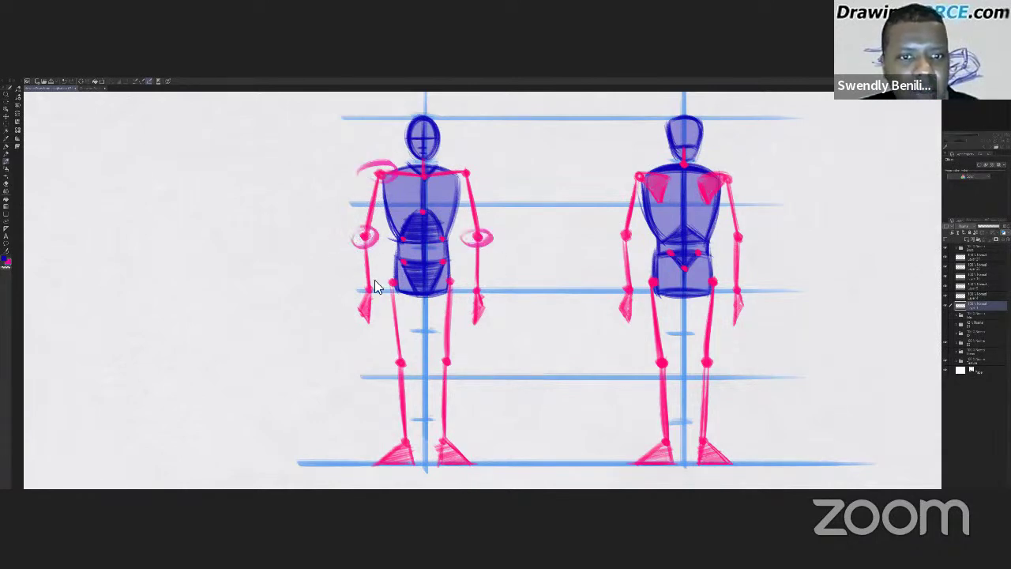
drag(392, 358, 416, 365)
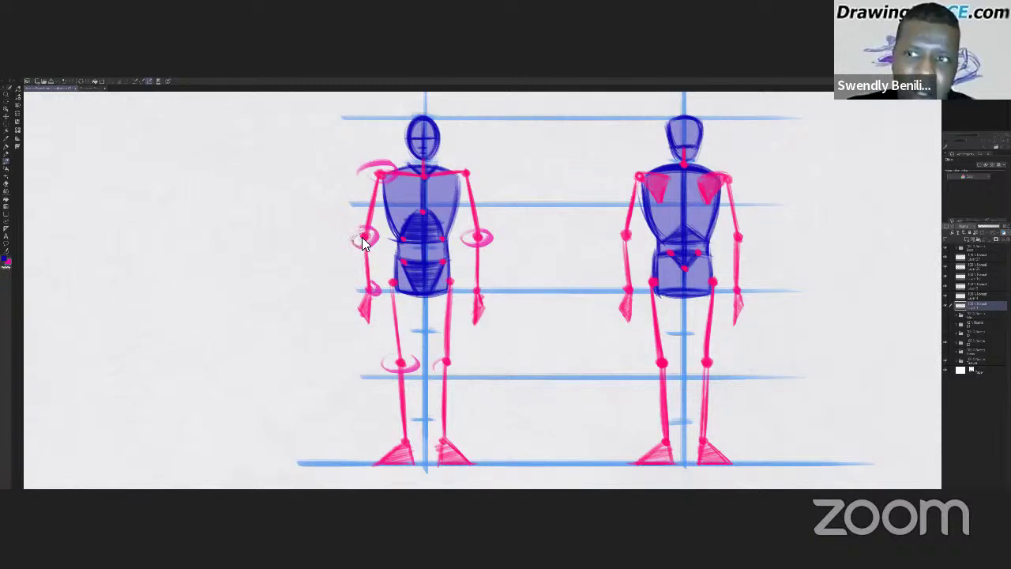
key(Delete)
Ring the base of the neck and mark across the shoulders of the back-view figure in pink, undoing each stroke
drag(569, 242, 456, 239)
drag(537, 254, 503, 257)
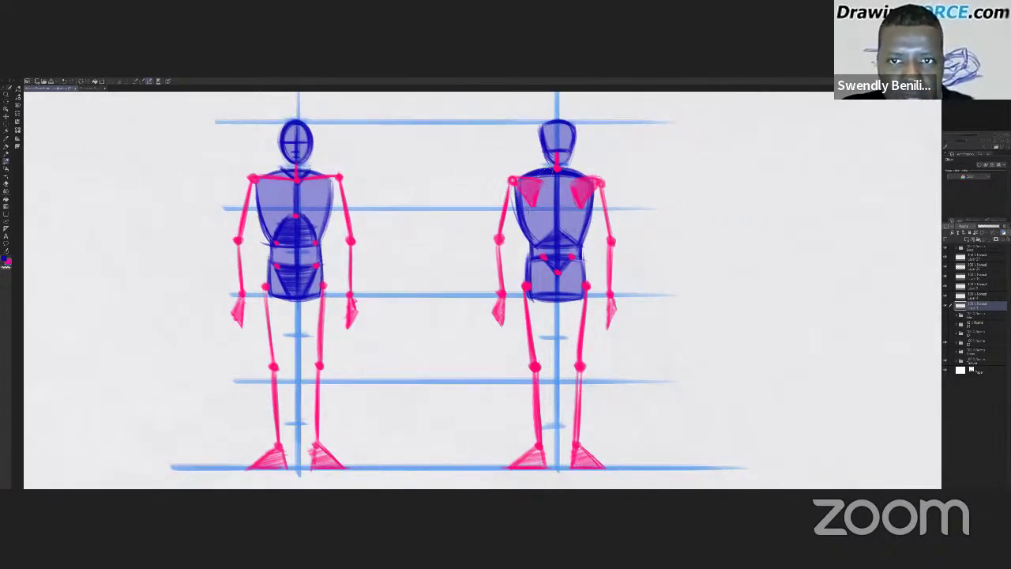
mouse_move(548, 154)
mouse_down()
mouse_move(531, 177)
mouse_move(547, 156)
mouse_up()
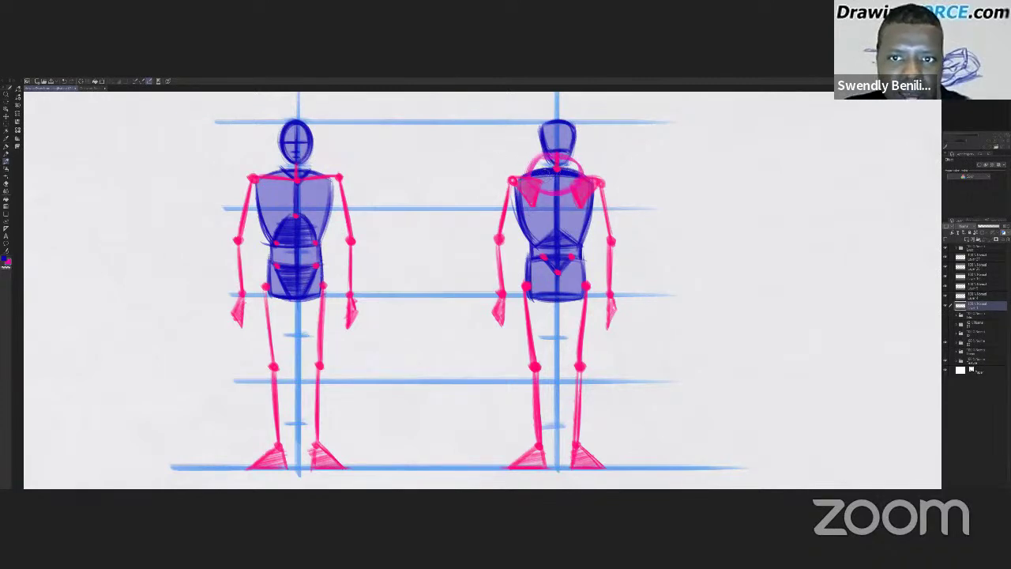
key(ctrl+z)
drag(572, 162, 523, 167)
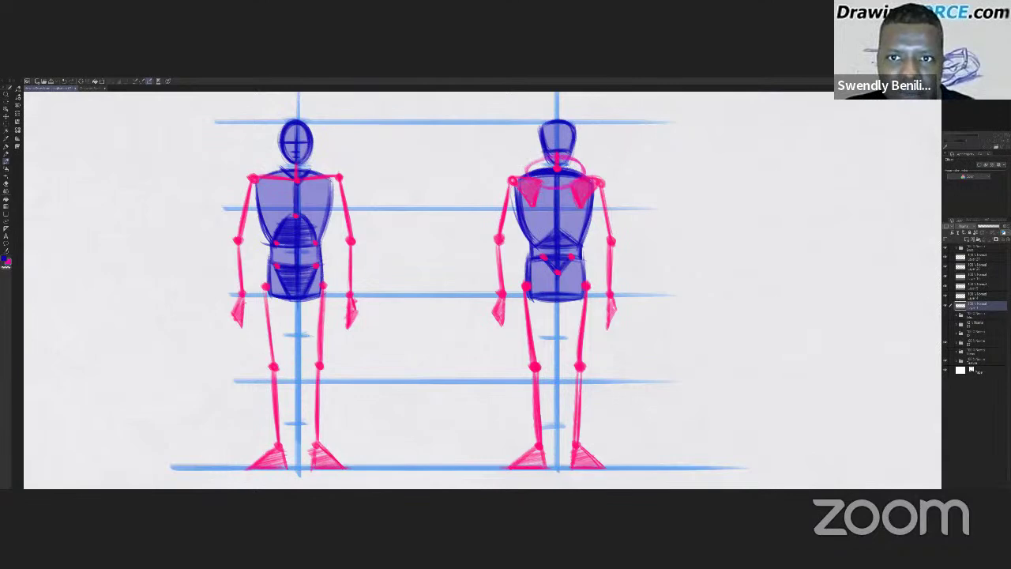
key(ctrl+z)
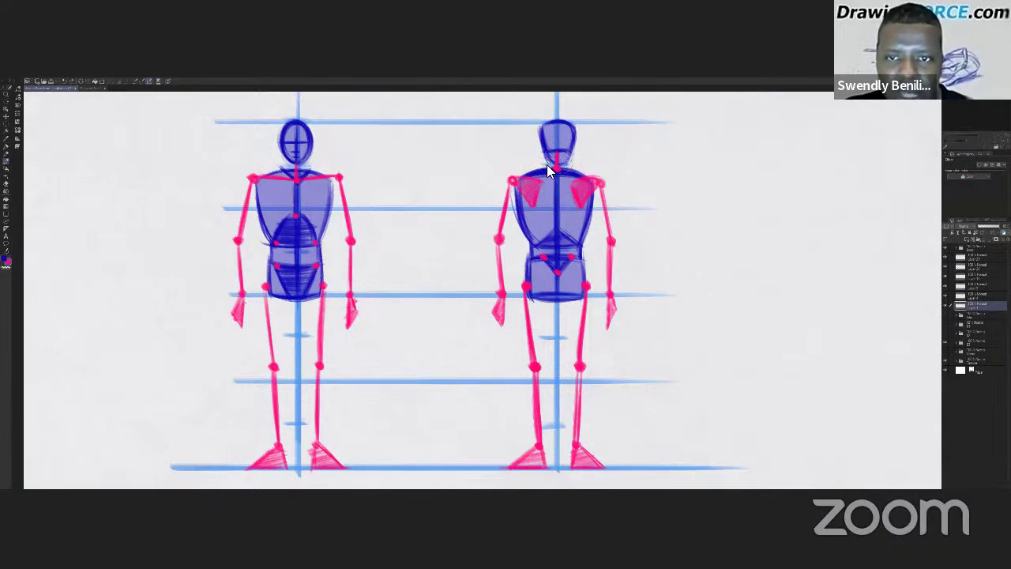
drag(599, 182, 515, 183)
key(ctrl+z)
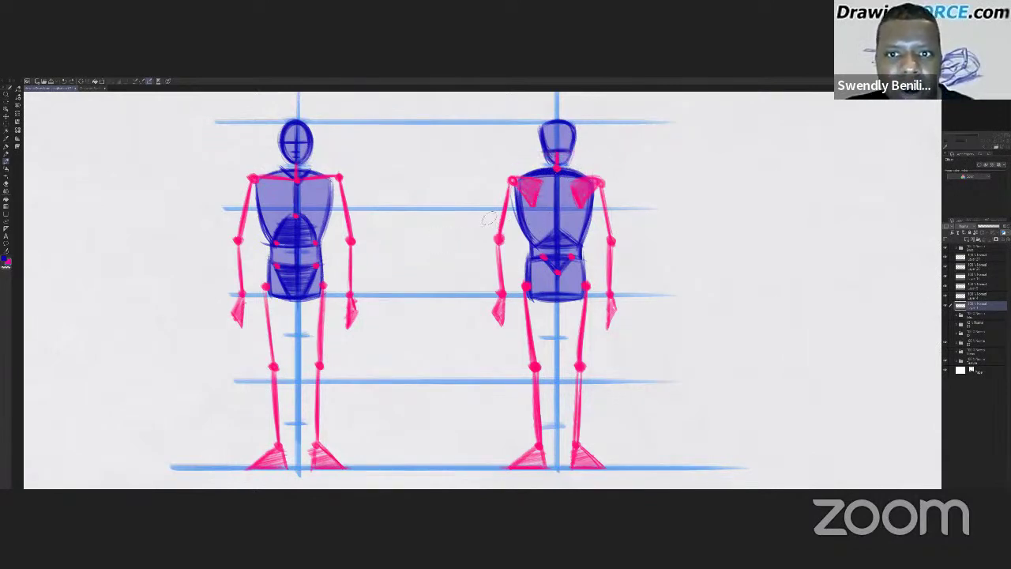
Switch to blue, sketch strokes around both shoulder blades of the back-view figure, and undo them
key(x)
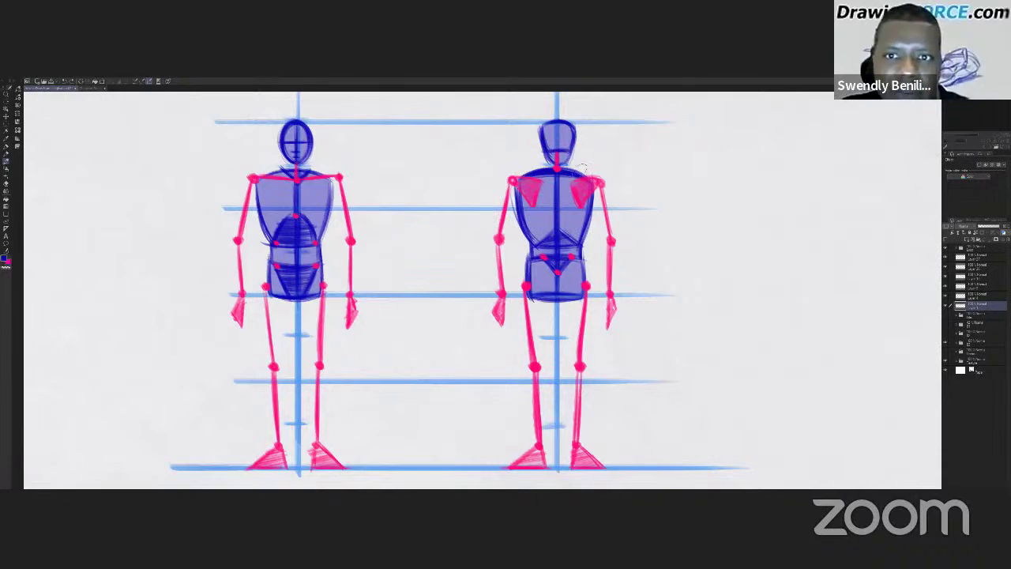
scroll(495, 215, up, 3)
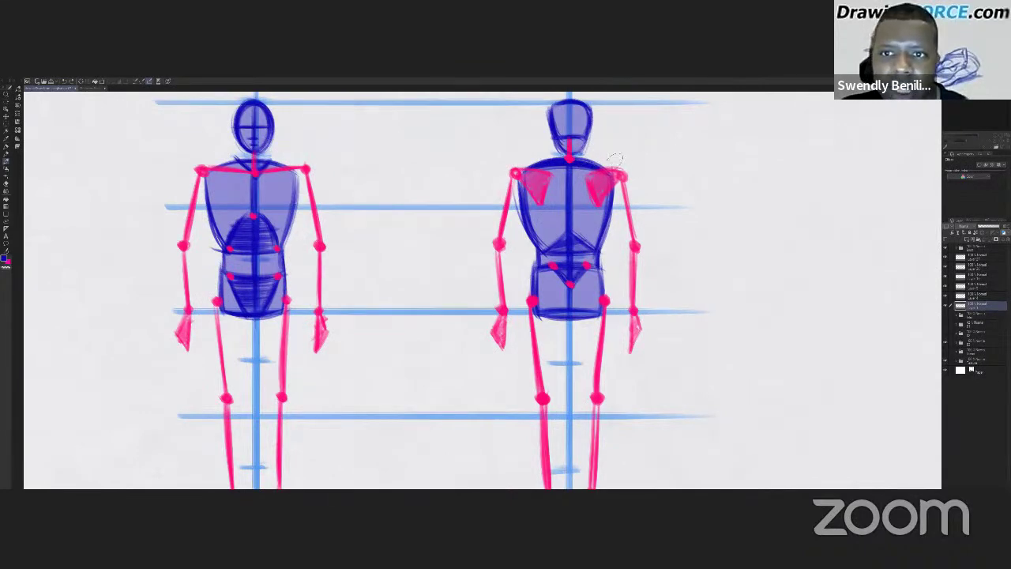
mouse_move(621, 158)
mouse_down()
mouse_move(597, 156)
mouse_move(583, 215)
mouse_up()
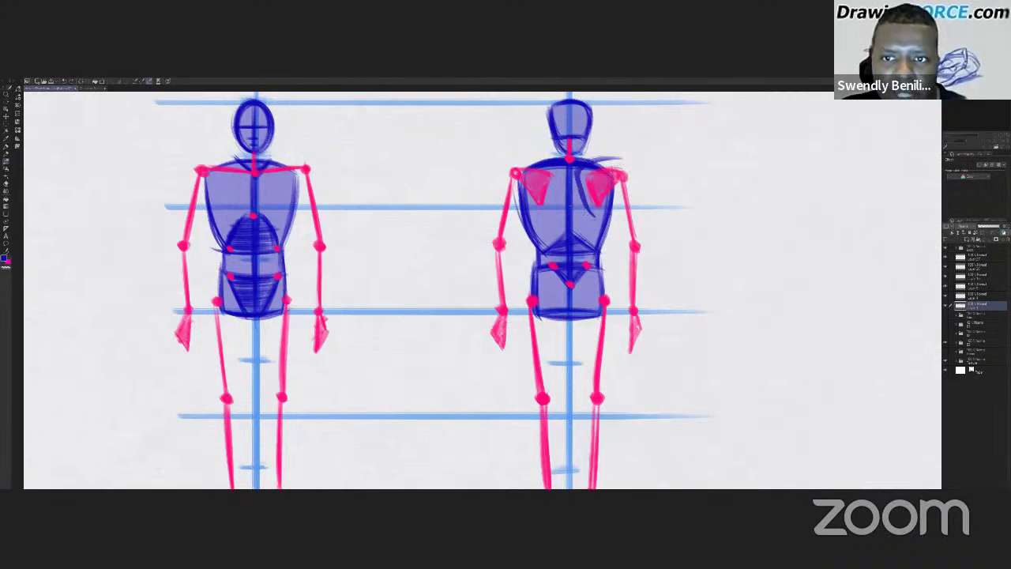
mouse_move(525, 144)
mouse_down()
mouse_move(555, 159)
mouse_move(553, 217)
mouse_up()
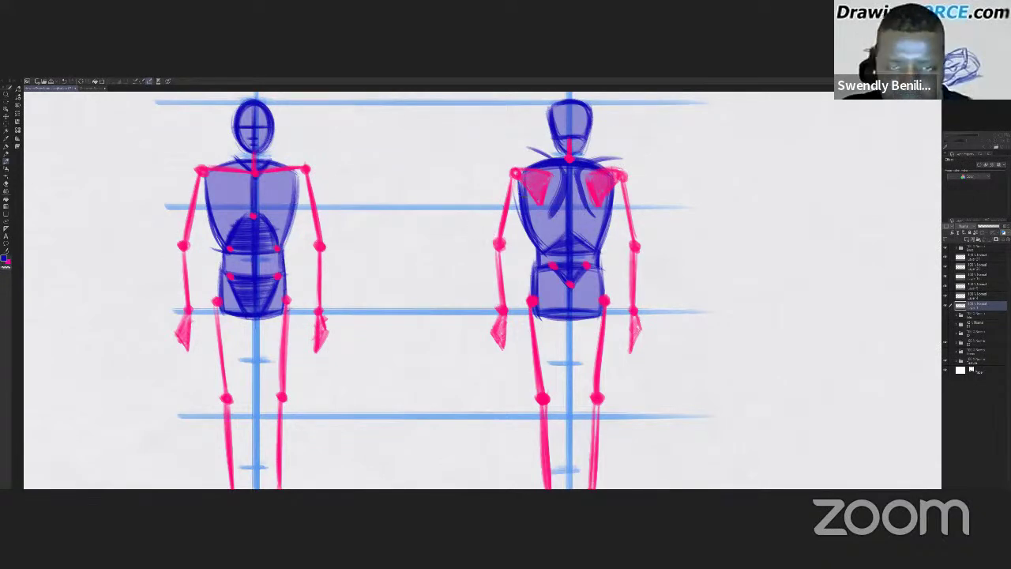
key(ctrl+z)
key(ctrl+z)
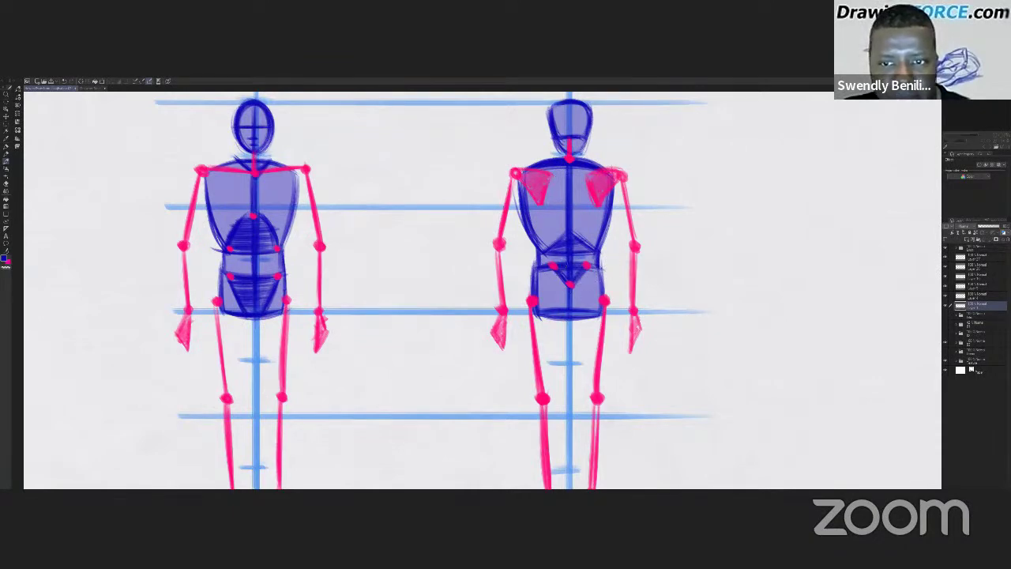
Lower the opacity of the front and back view diagram group to fade it, and reselect the sketch layer
click(981, 343)
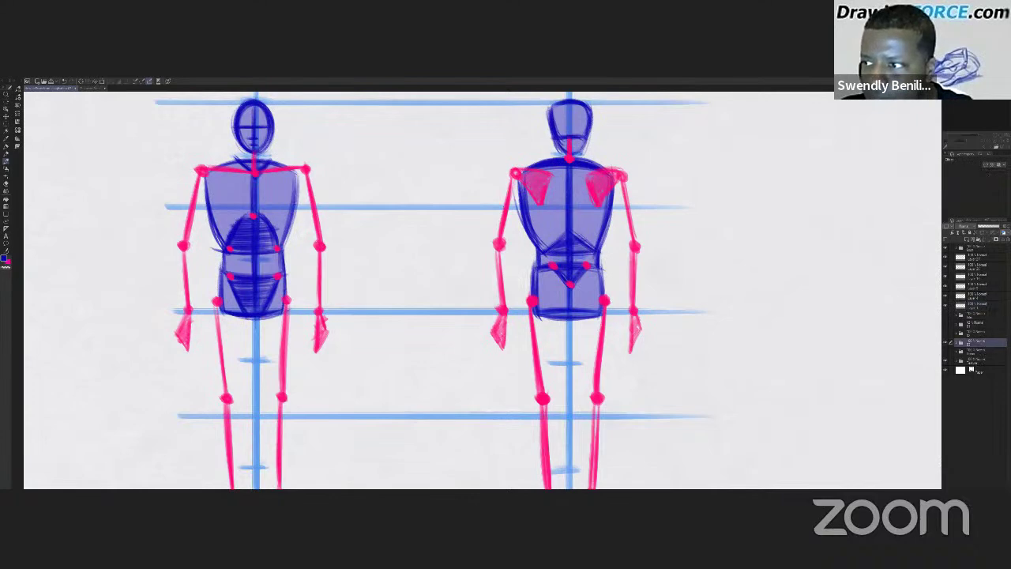
click(987, 227)
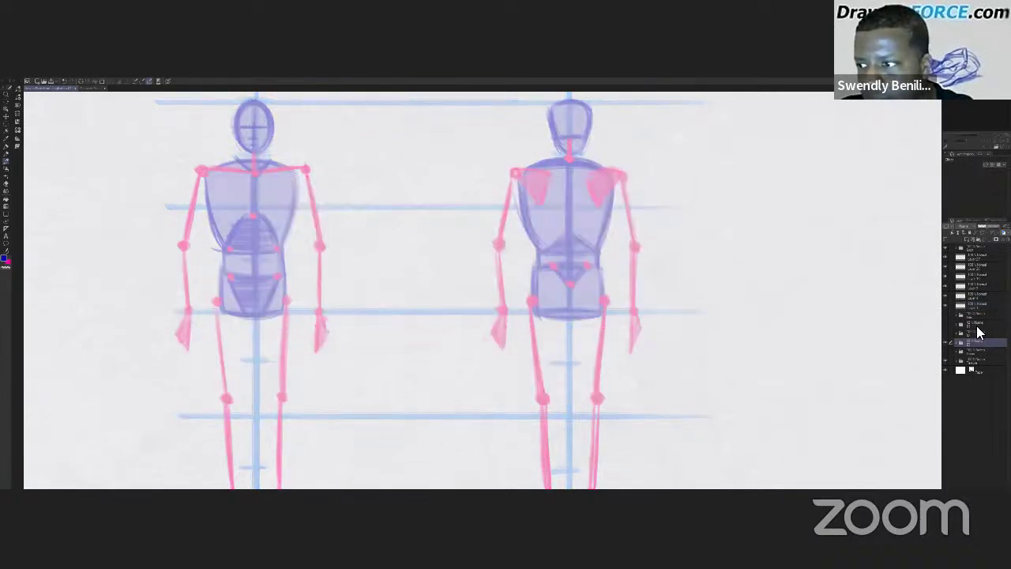
click(962, 308)
Fill the triangle on the back-view figure's pelvis in blue with curves below it, ring the area, and undo the strokes
click(554, 266)
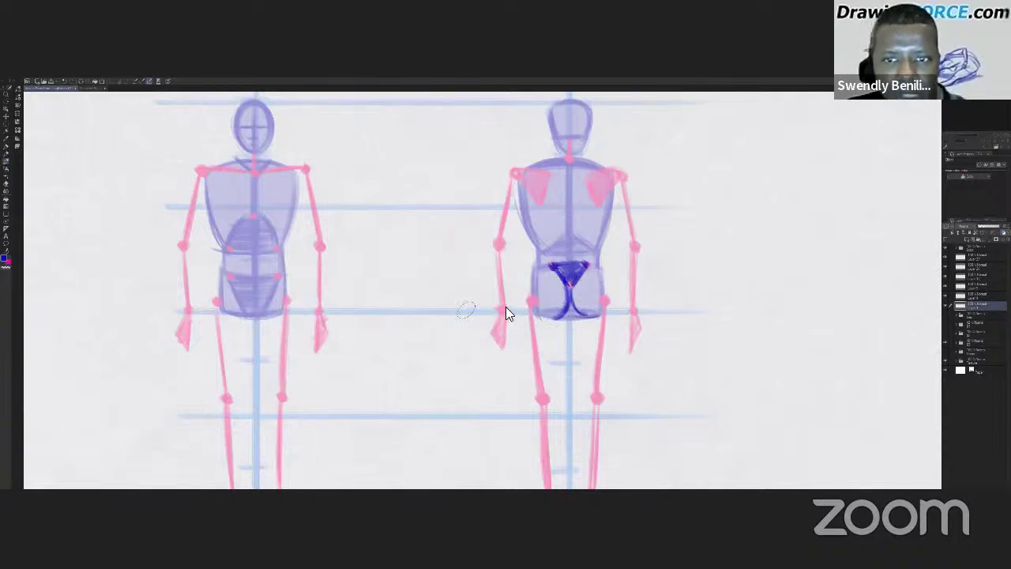
mouse_move(569, 265)
mouse_down()
mouse_move(601, 276)
mouse_move(527, 272)
mouse_up()
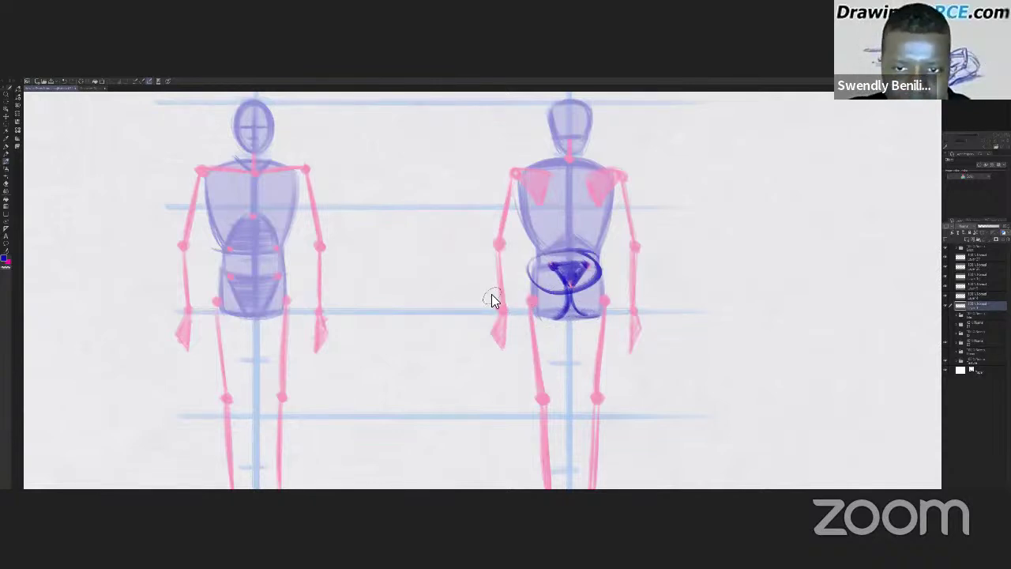
key(ctrl+z)
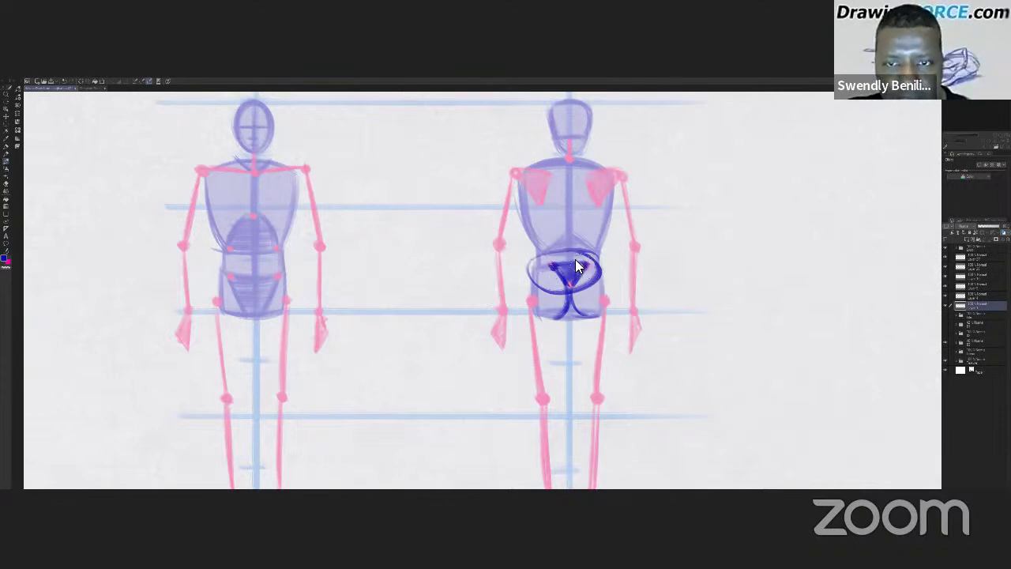
key(ctrl+z)
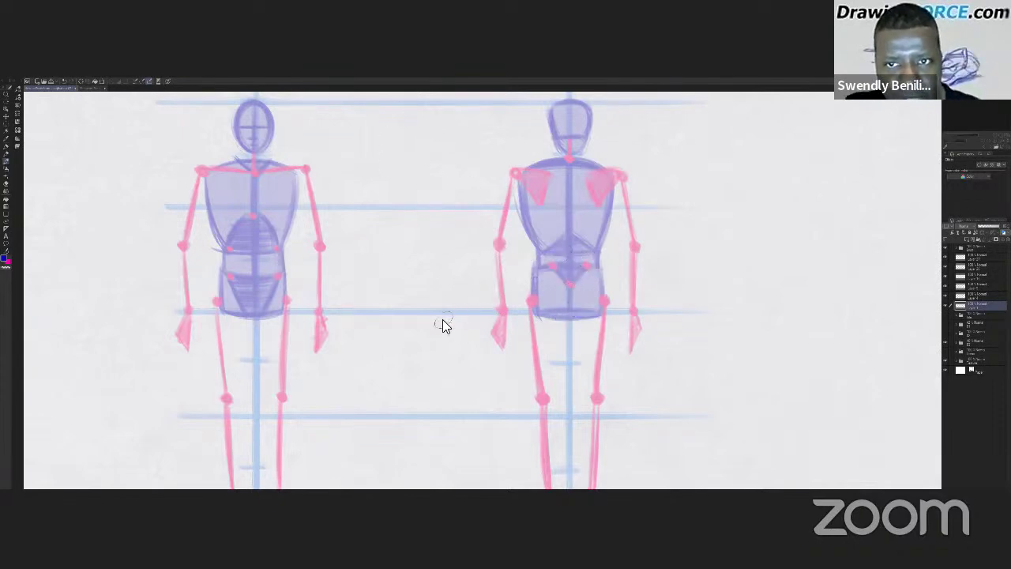
Hide the Front & Back Views diagram to show the Proportions in Perspective page
scroll(443, 319, down, 3)
scroll(514, 348, down, 1)
drag(519, 348, 531, 344)
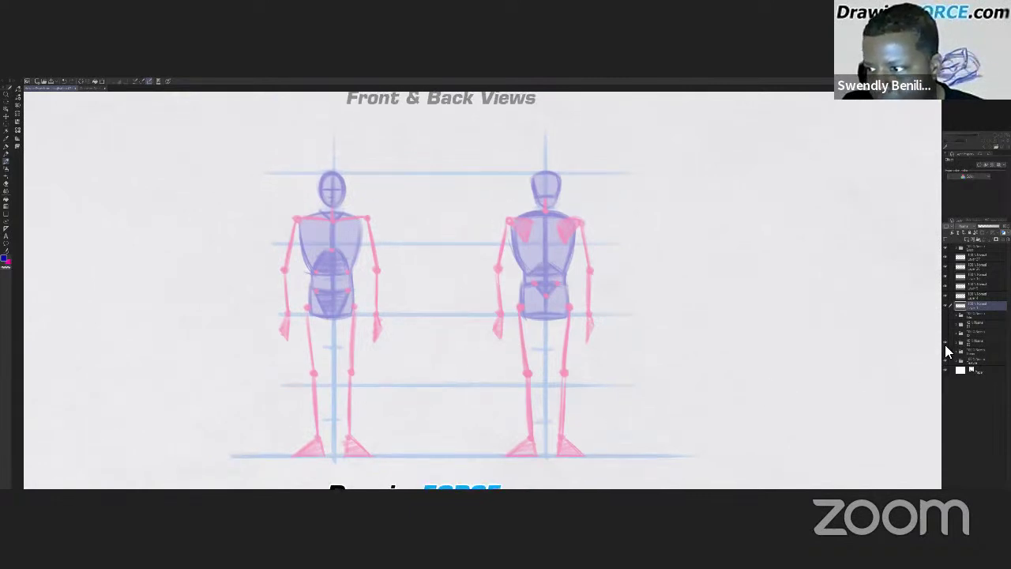
click(945, 348)
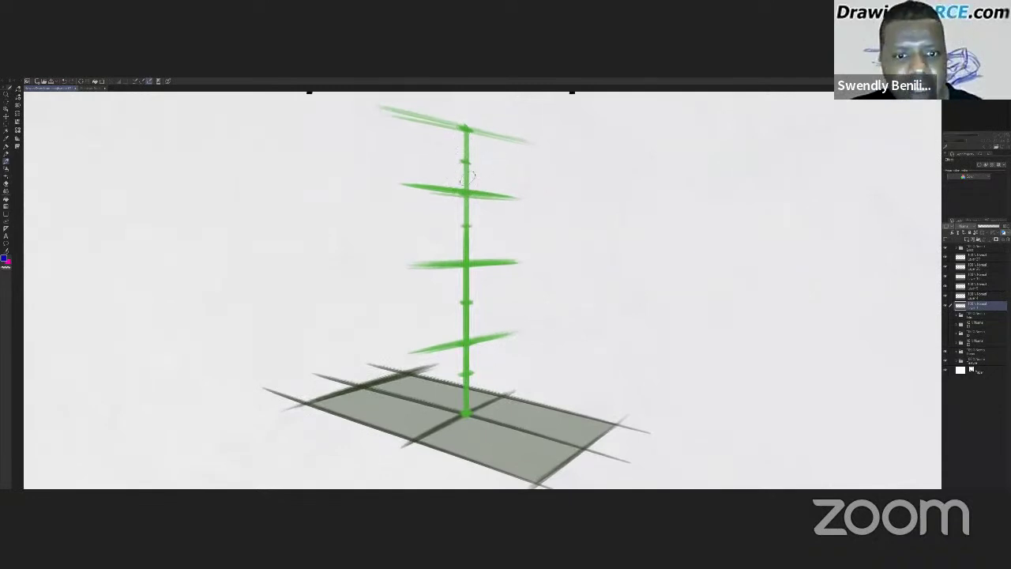
Mark the base, top, middle and quarter divisions of the green vertical line with short blue strokes, and clear them
drag(467, 413, 455, 414)
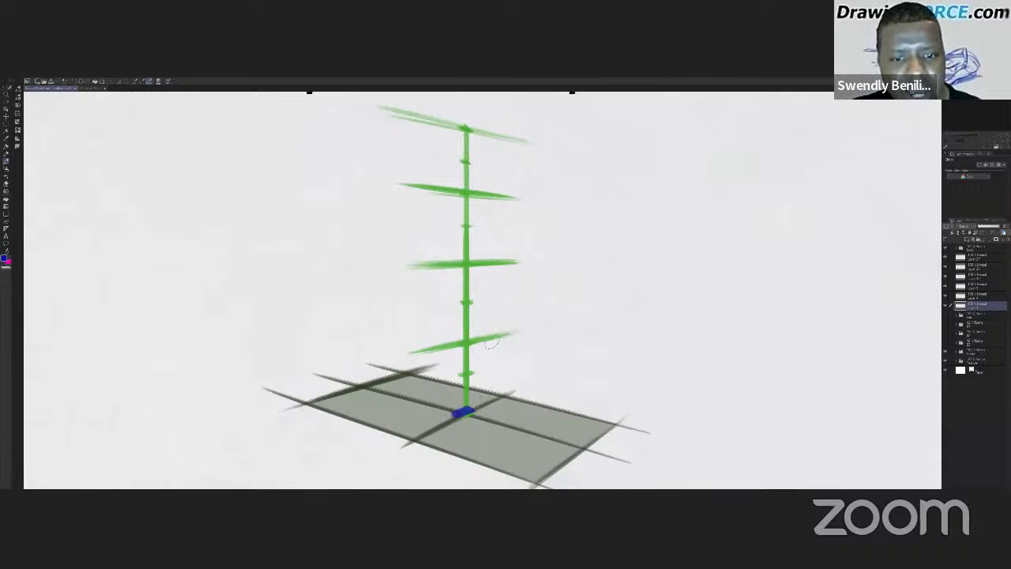
drag(455, 124, 474, 131)
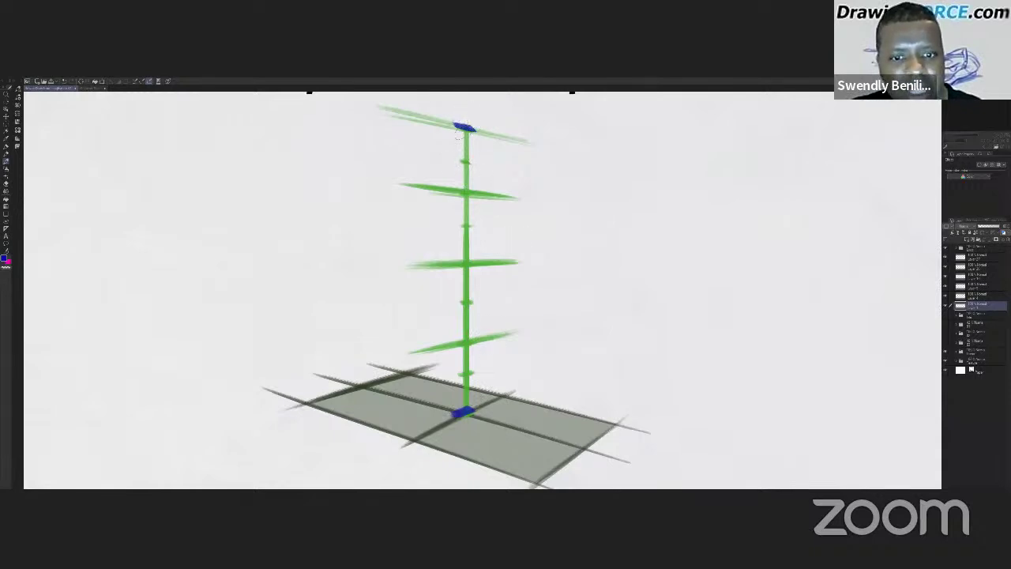
drag(482, 261, 441, 263)
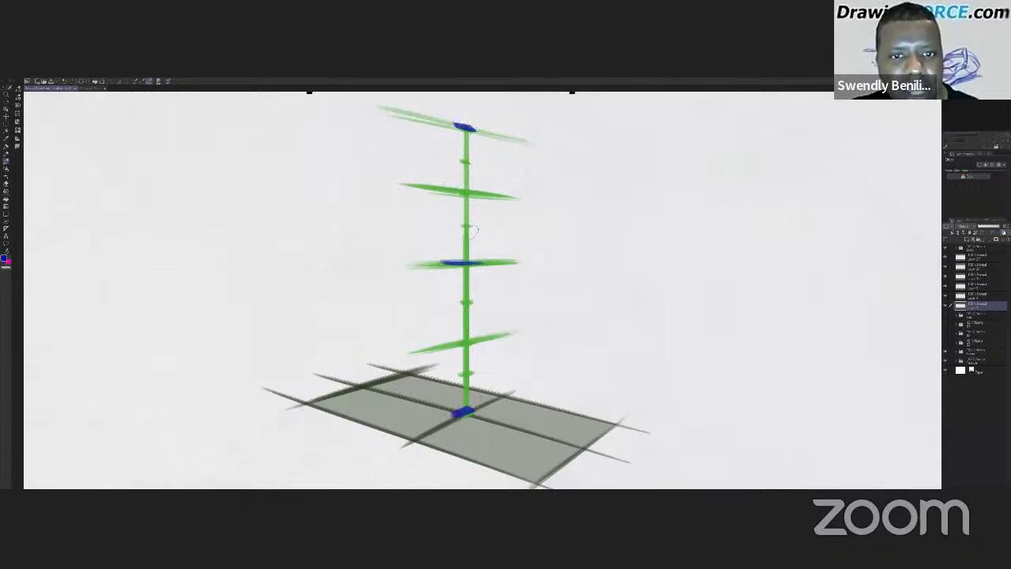
drag(479, 339, 452, 344)
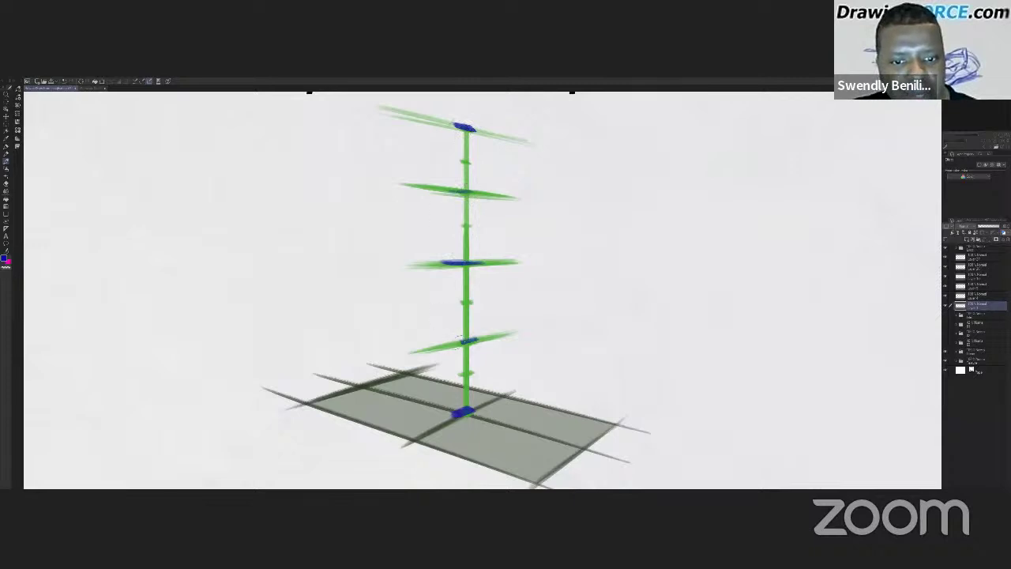
drag(480, 298, 457, 300)
drag(475, 162, 458, 163)
key(Delete)
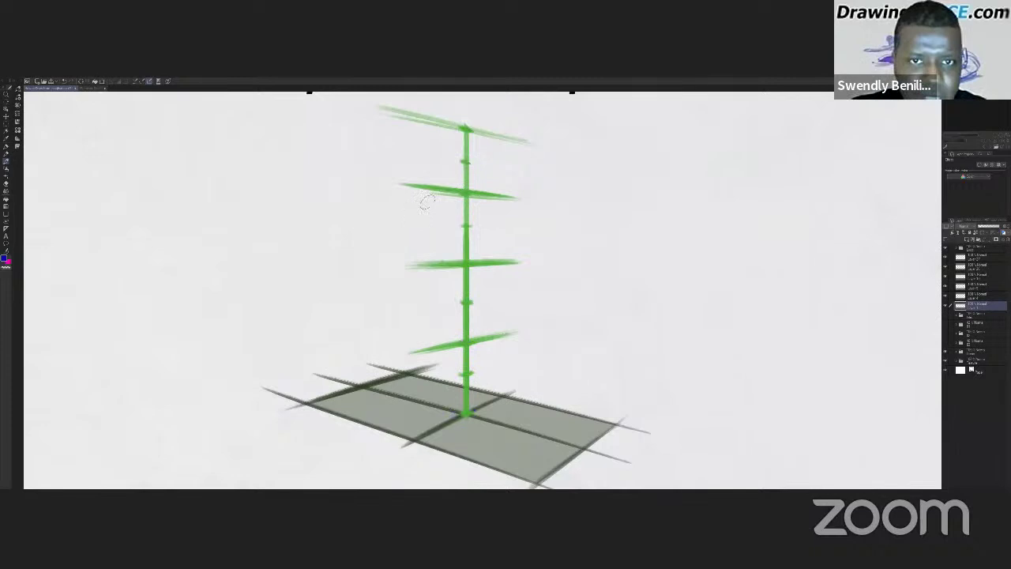
Sketch a blue ribcage and pelvis outline around the green vertical line, from below the head division to the halfway mark
scroll(459, 181, up, 1)
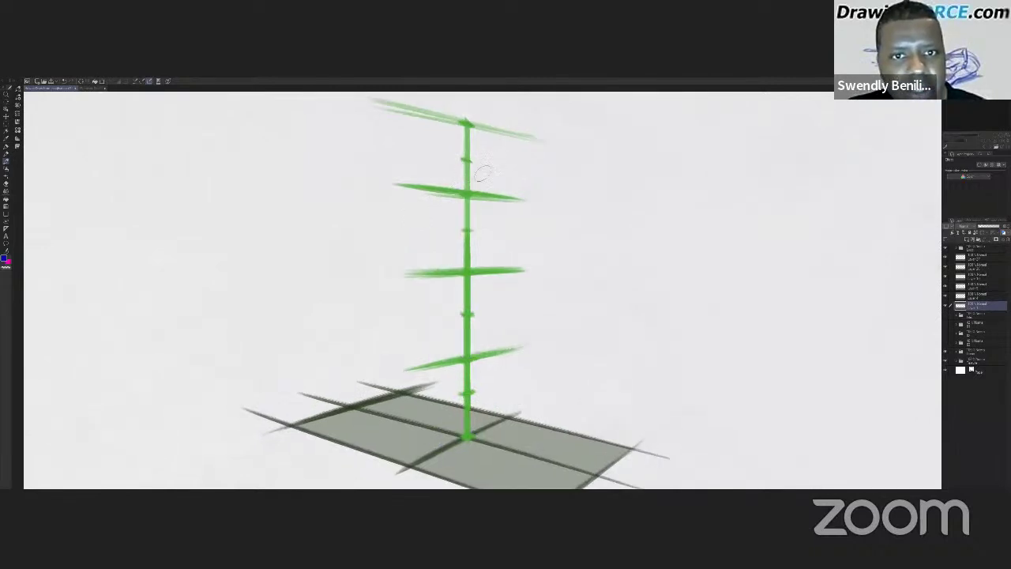
mouse_move(488, 179)
mouse_down()
mouse_move(441, 182)
mouse_move(484, 180)
mouse_move(462, 172)
mouse_move(475, 162)
mouse_move(436, 180)
mouse_move(453, 229)
mouse_up()
drag(433, 179, 462, 232)
mouse_move(485, 179)
mouse_down()
mouse_move(492, 281)
mouse_move(440, 279)
mouse_up()
drag(452, 232, 445, 281)
mouse_move(497, 240)
mouse_down()
mouse_move(493, 275)
mouse_move(442, 243)
mouse_up()
mouse_move(496, 247)
mouse_down()
mouse_move(442, 242)
mouse_move(480, 276)
mouse_up()
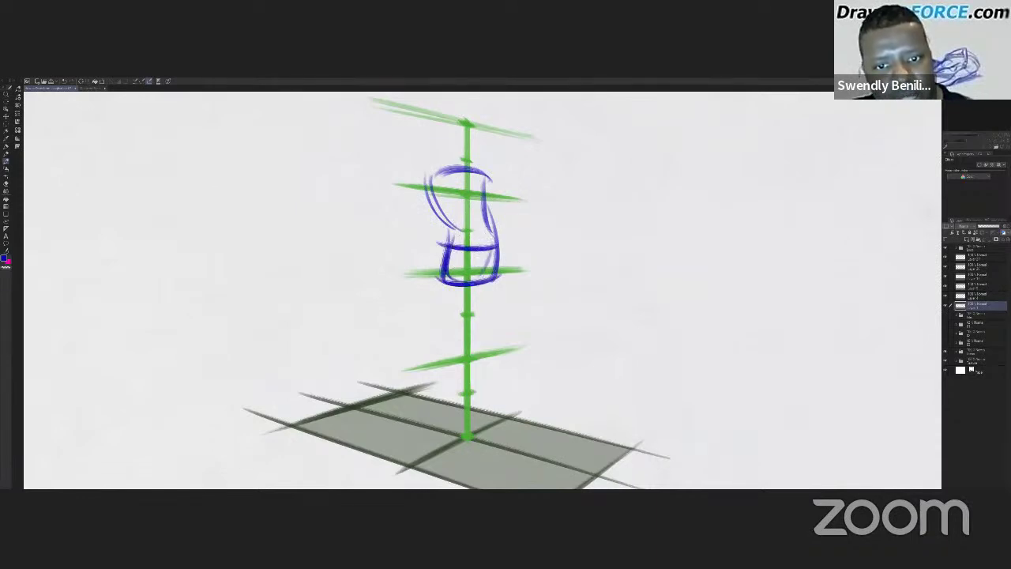
Add a curved centre line and lengthwise contour strokes to the figure's torso and pelvis
mouse_move(496, 233)
mouse_down()
mouse_move(450, 255)
mouse_move(492, 282)
mouse_up()
drag(449, 246, 474, 283)
mouse_move(469, 172)
mouse_down()
mouse_move(487, 283)
mouse_move(459, 229)
mouse_move(467, 264)
mouse_move(460, 279)
mouse_up()
drag(479, 177, 488, 232)
drag(434, 172, 449, 230)
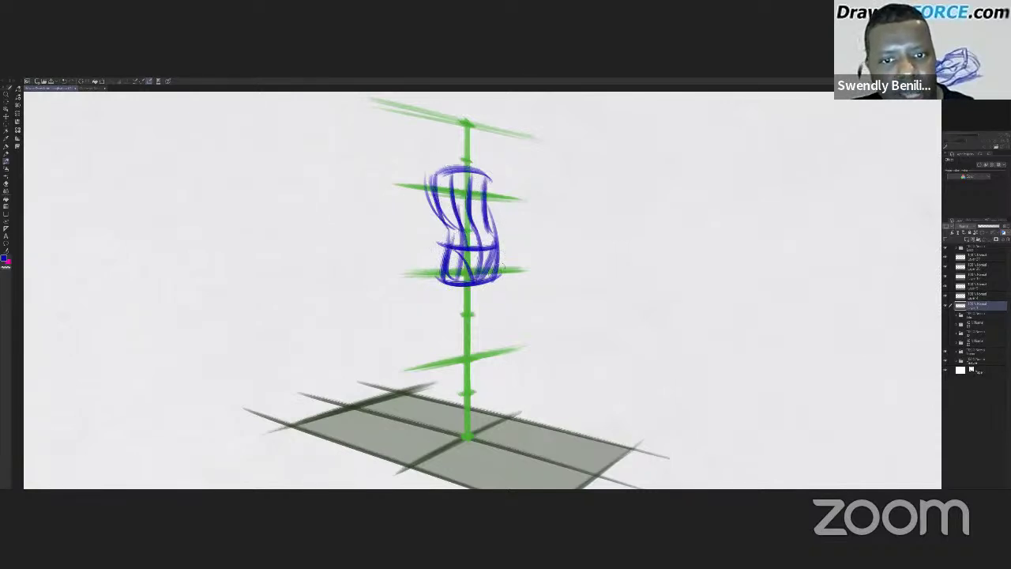
Sketch the figure's right-side leg from hip through knee and calf to a foot on the ground plane
drag(504, 247, 492, 332)
drag(484, 274, 488, 344)
drag(506, 261, 490, 340)
drag(473, 305, 496, 356)
drag(506, 316, 491, 412)
mouse_move(501, 336)
mouse_down()
mouse_move(494, 407)
mouse_move(487, 419)
mouse_move(526, 427)
mouse_up()
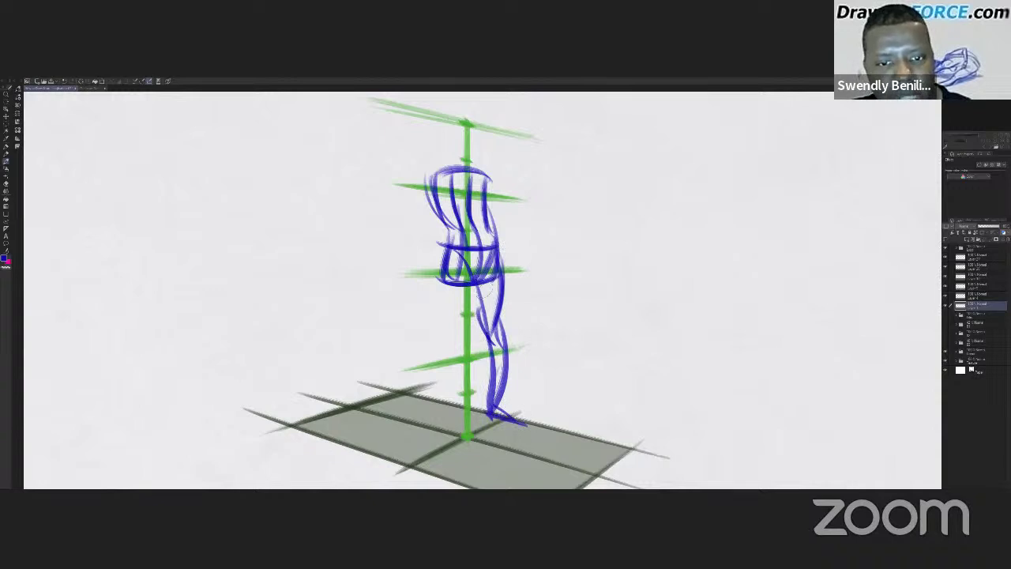
Sketch the figure's left-side leg from the hip to the foot, with a heel and knee contours
mouse_move(469, 277)
mouse_down()
mouse_move(439, 346)
mouse_move(437, 284)
mouse_move(417, 427)
mouse_up()
mouse_move(442, 340)
mouse_down()
mouse_move(431, 425)
mouse_move(452, 447)
mouse_up()
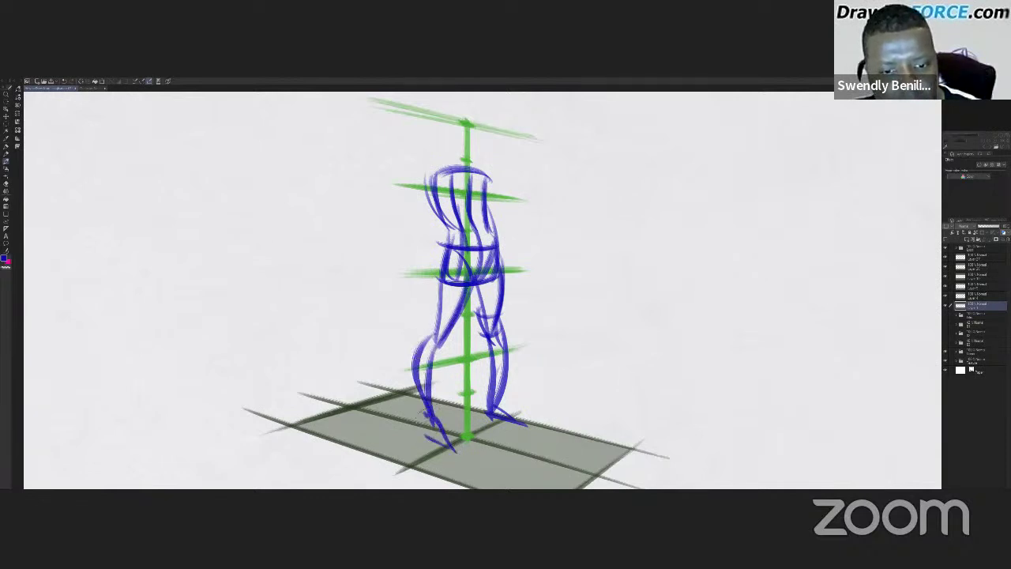
drag(432, 413, 420, 445)
drag(453, 321, 421, 357)
Reinforce the outlines of the figure's thighs, calf and both feet
mouse_move(478, 267)
mouse_down()
mouse_move(416, 360)
mouse_move(429, 409)
mouse_move(463, 452)
mouse_up()
drag(427, 438, 463, 453)
drag(496, 404, 535, 426)
mouse_move(509, 309)
mouse_down()
mouse_move(498, 324)
mouse_move(503, 395)
mouse_up()
drag(503, 254, 501, 295)
Draw the figure's shoulder line and the left-side arm hanging down to a rounded hand near the hip
mouse_move(448, 163)
mouse_down()
mouse_move(491, 182)
mouse_move(442, 171)
mouse_move(452, 160)
mouse_move(411, 198)
mouse_move(400, 237)
mouse_up()
mouse_move(419, 196)
mouse_down()
mouse_move(401, 284)
mouse_move(417, 289)
mouse_up()
mouse_move(501, 281)
mouse_down()
mouse_move(420, 289)
mouse_move(501, 281)
mouse_up()
mouse_move(419, 280)
mouse_down()
mouse_move(409, 294)
mouse_move(427, 300)
mouse_up()
mouse_move(483, 170)
mouse_down()
mouse_move(504, 201)
mouse_move(512, 267)
mouse_up()
drag(490, 205, 517, 284)
key(ctrl+z)
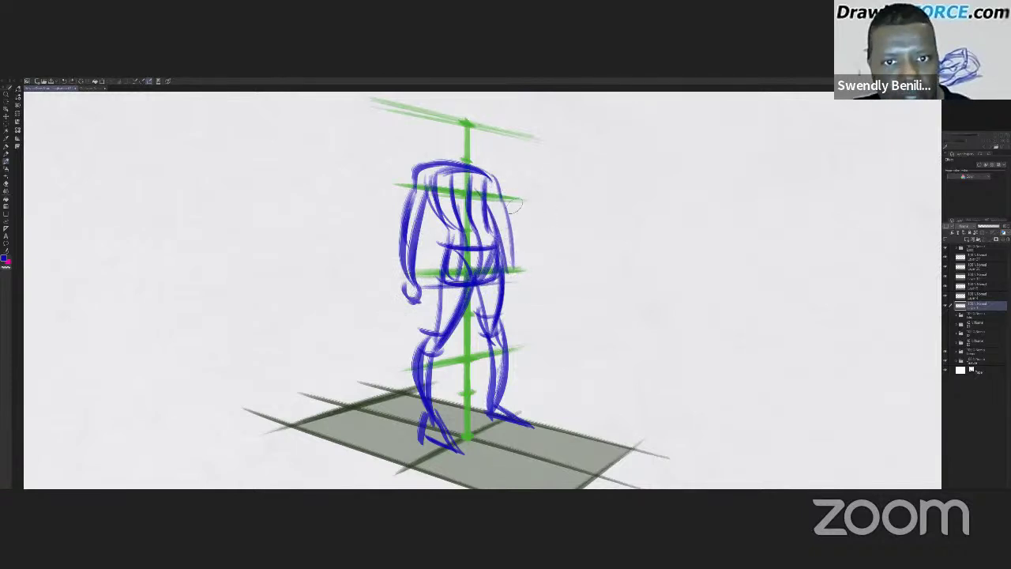
key(ctrl+z)
key(ctrl+z)
Draw the figure's right-side arm down to hip height, and add the neck and head at the top division
mouse_move(488, 201)
mouse_down()
mouse_move(527, 267)
mouse_move(522, 287)
mouse_up()
mouse_move(493, 174)
mouse_down()
mouse_move(512, 238)
mouse_move(513, 214)
mouse_up()
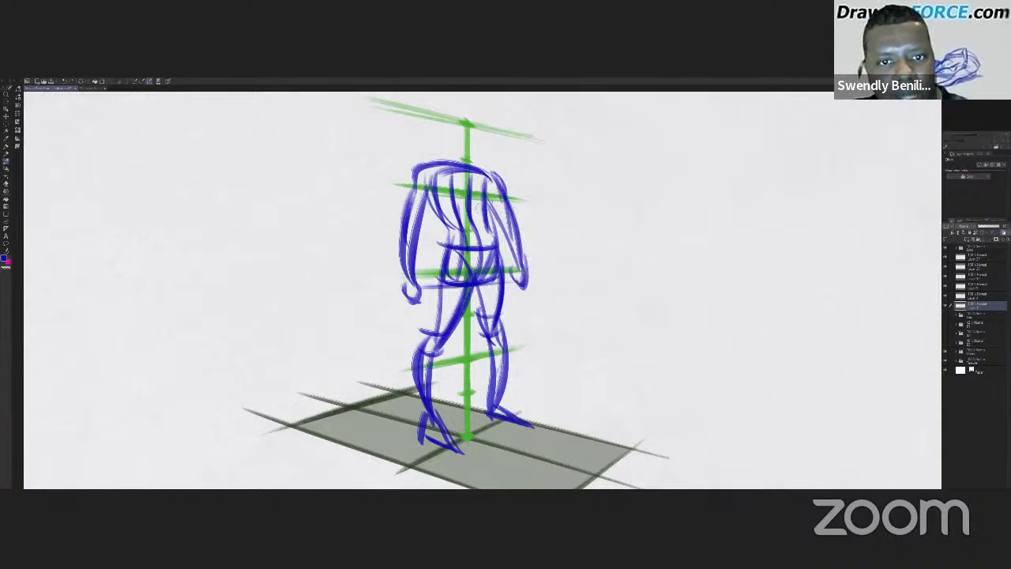
mouse_move(478, 162)
mouse_down()
mouse_move(457, 110)
mouse_move(454, 162)
mouse_up()
mouse_move(452, 114)
mouse_down()
mouse_move(460, 168)
mouse_move(484, 156)
mouse_move(483, 136)
mouse_up()
Add blue perspective guide lines across the figure's shoulders and knees
mouse_move(528, 181)
mouse_down()
mouse_move(385, 156)
mouse_move(485, 172)
mouse_up()
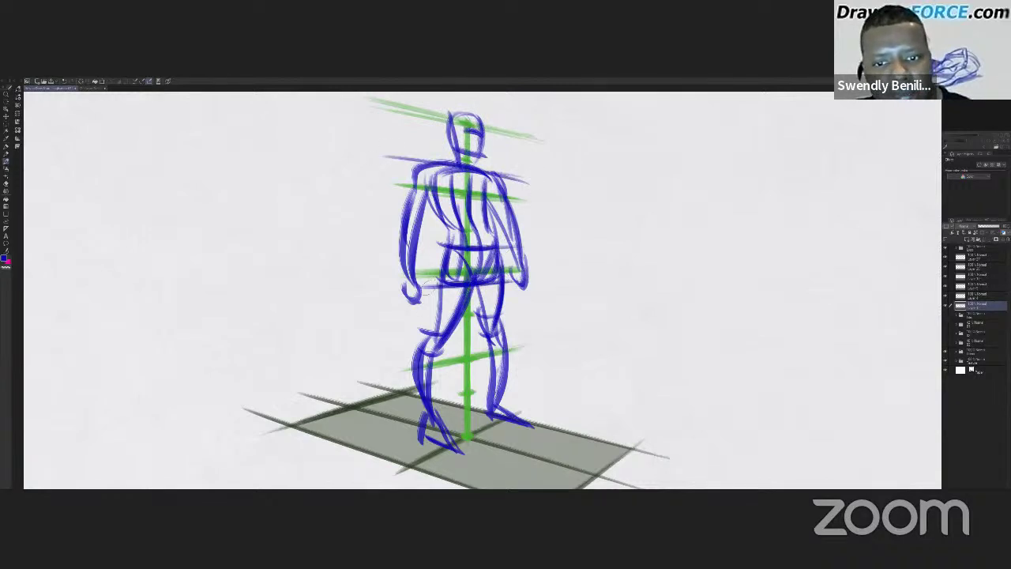
drag(488, 413, 534, 427)
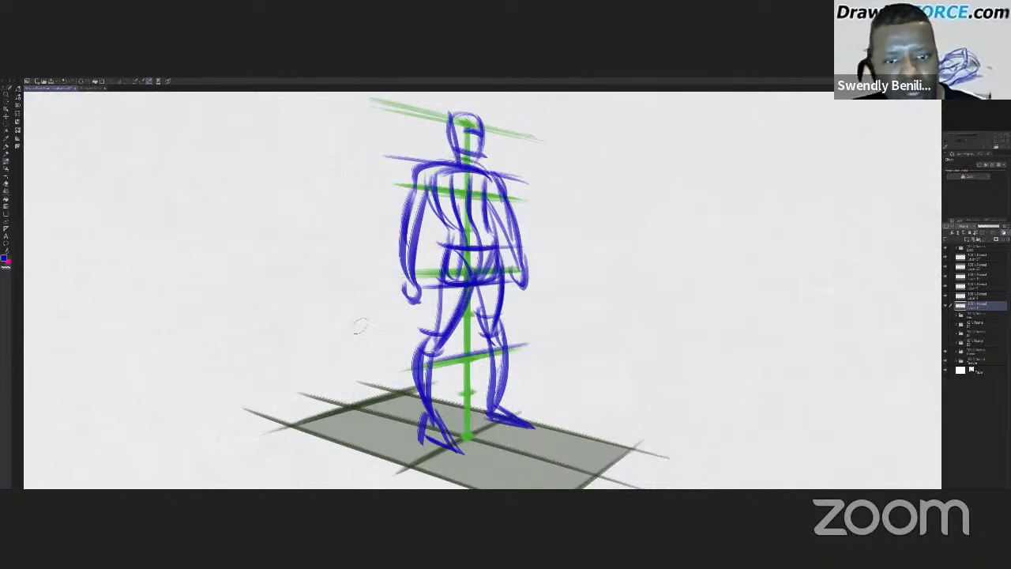
scroll(359, 326, down, 1)
scroll(360, 327, down, 1)
drag(468, 314, 537, 308)
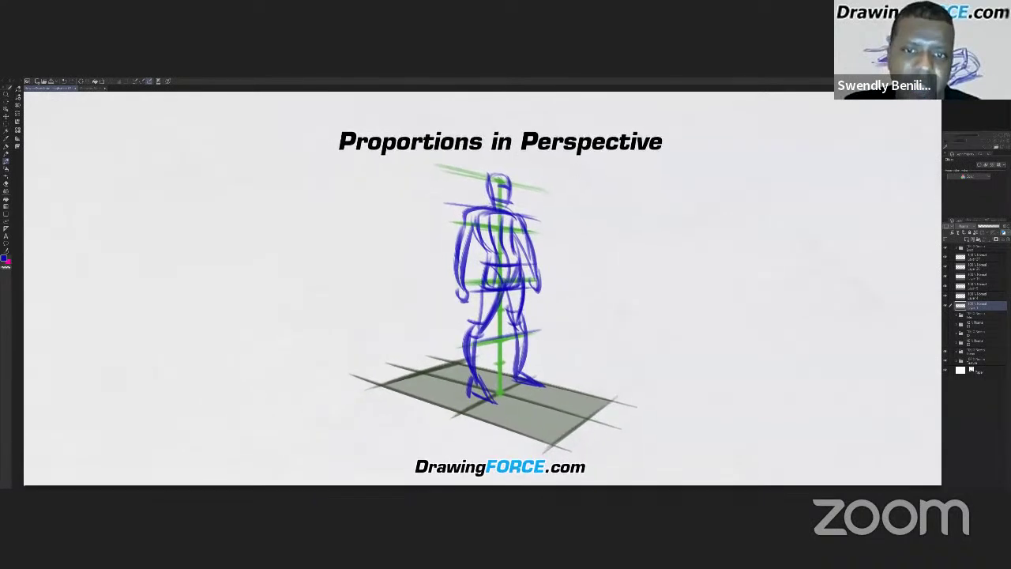